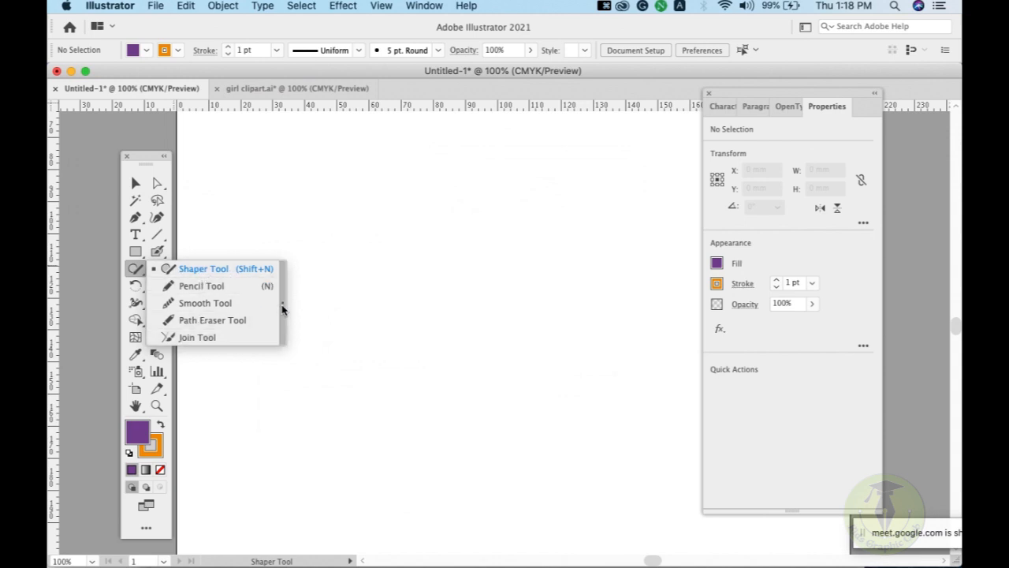
Detach the Shaper tool group as a floating panel and sketch a large triangle on the artboard with the Shaper tool.
left_click_drag(282, 310, 290, 137)
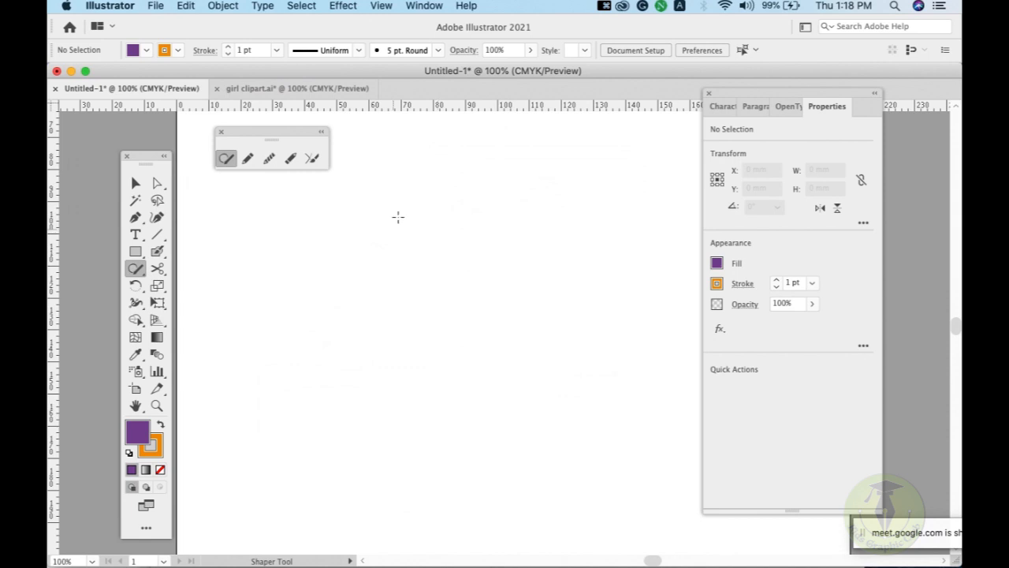
mouse_move(403, 211)
left_mouse_down()
mouse_move(635, 439)
mouse_move(465, 232)
left_mouse_up()
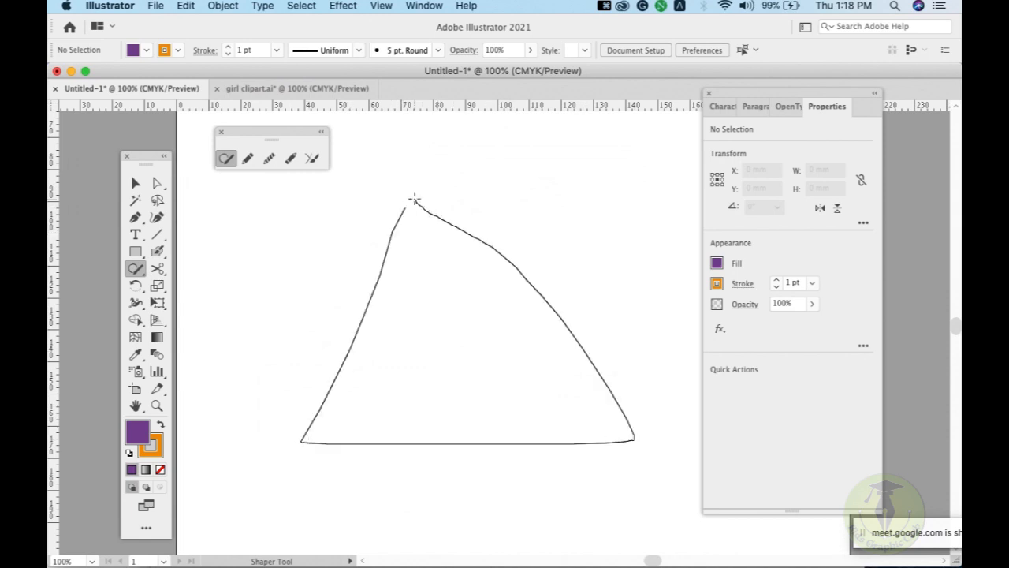
left_click_drag(418, 203, 416, 205)
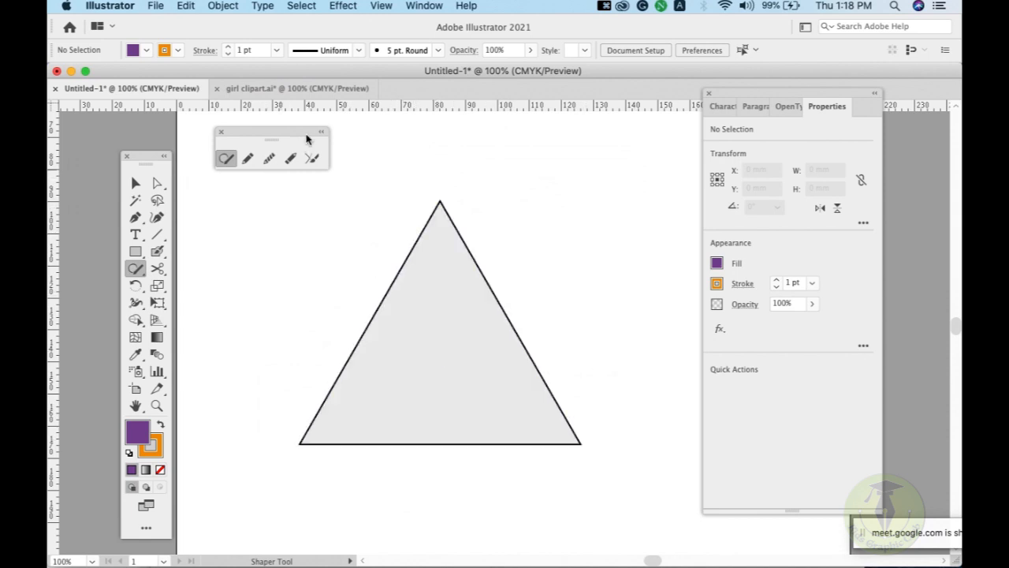
Close the floating Shaper tool group, detach it again and place it on the artboard beside the triangle's apex.
left_click(221, 131)
mouse_move(138, 272)
left_mouse_down()
mouse_move(258, 312)
mouse_move(284, 307)
left_mouse_up()
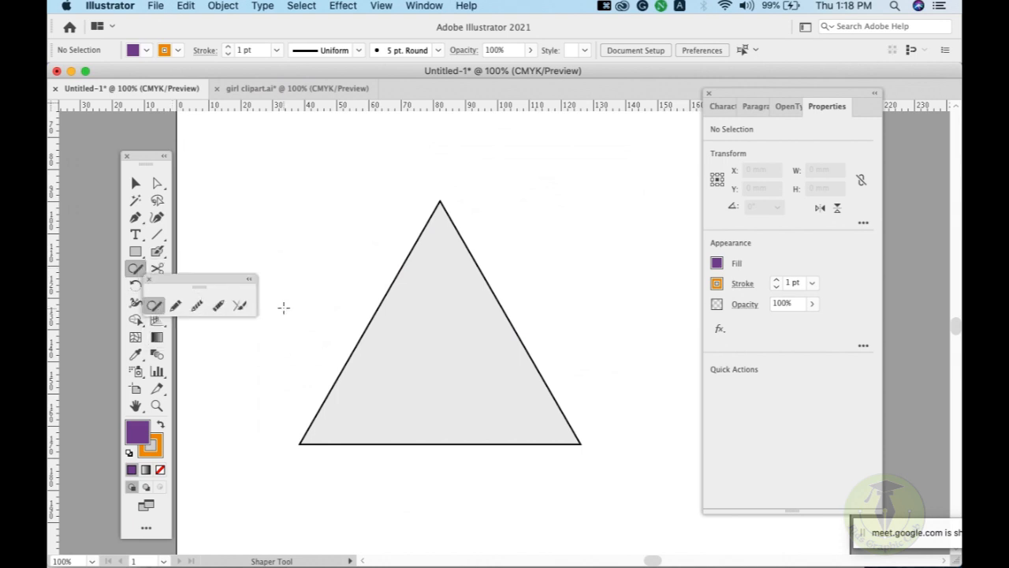
left_click_drag(224, 281, 338, 198)
left_click_drag(136, 218, 314, 258)
left_click(150, 229)
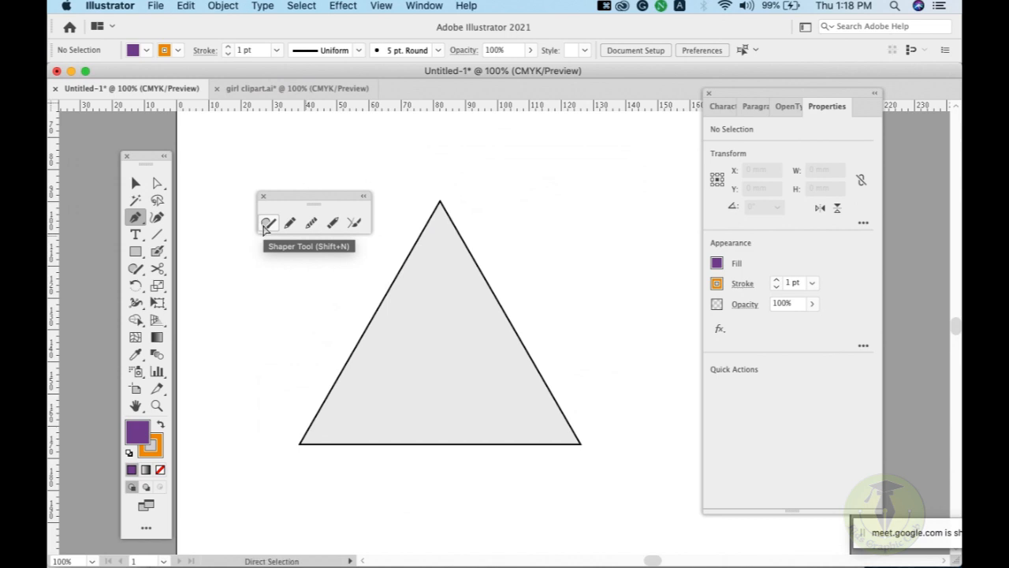
Clear the artboard and sketch a circle, a wide ellipse, a rectangle and a small triangle with the Shaper tool.
key("super+a")
key("BackSpace")
left_click(267, 224)
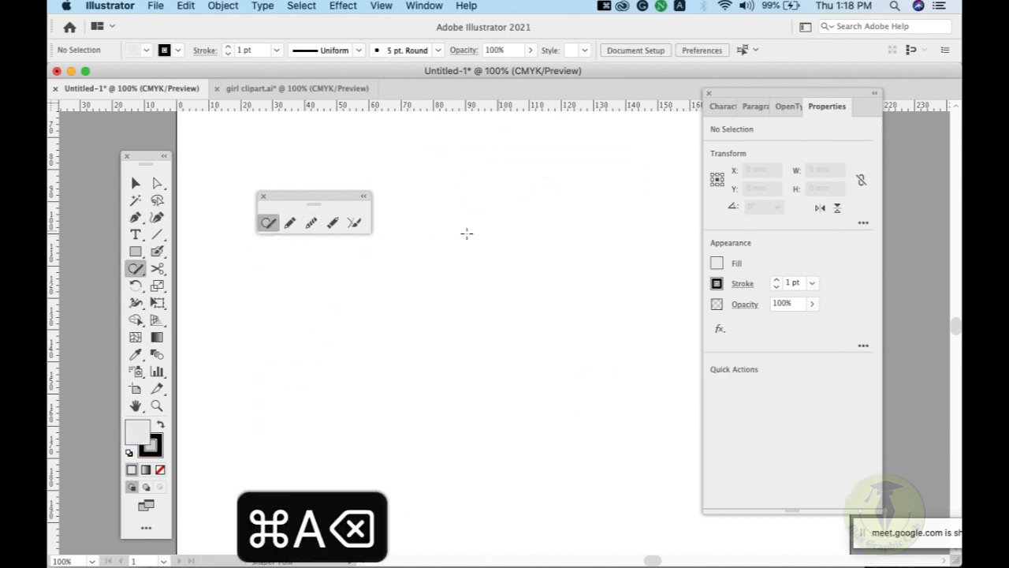
mouse_move(554, 237)
left_mouse_down()
mouse_move(502, 386)
mouse_move(407, 343)
mouse_move(487, 227)
mouse_move(544, 236)
left_mouse_up()
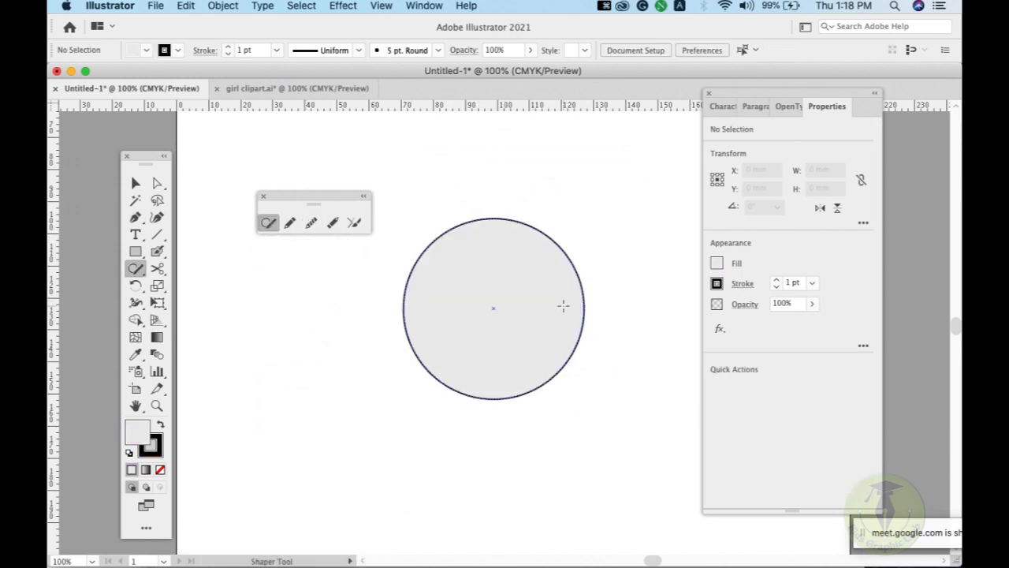
mouse_move(384, 425)
left_mouse_down()
mouse_move(346, 506)
mouse_move(293, 452)
left_mouse_up()
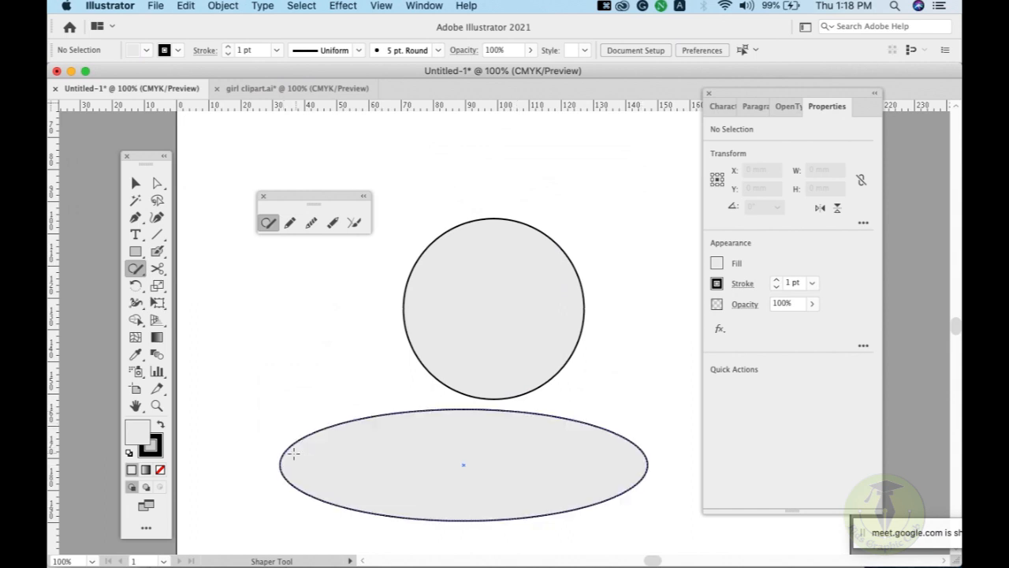
mouse_move(249, 291)
left_mouse_down()
mouse_move(272, 371)
mouse_move(345, 275)
mouse_move(264, 269)
mouse_move(245, 304)
left_mouse_up()
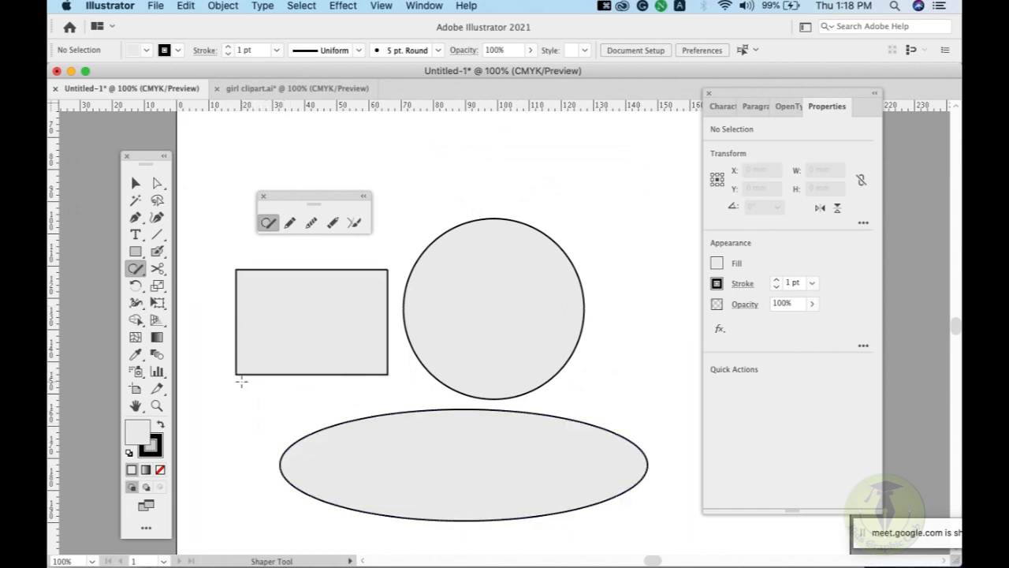
mouse_move(628, 141)
left_mouse_down()
mouse_move(576, 223)
mouse_move(662, 219)
mouse_move(623, 144)
left_mouse_up()
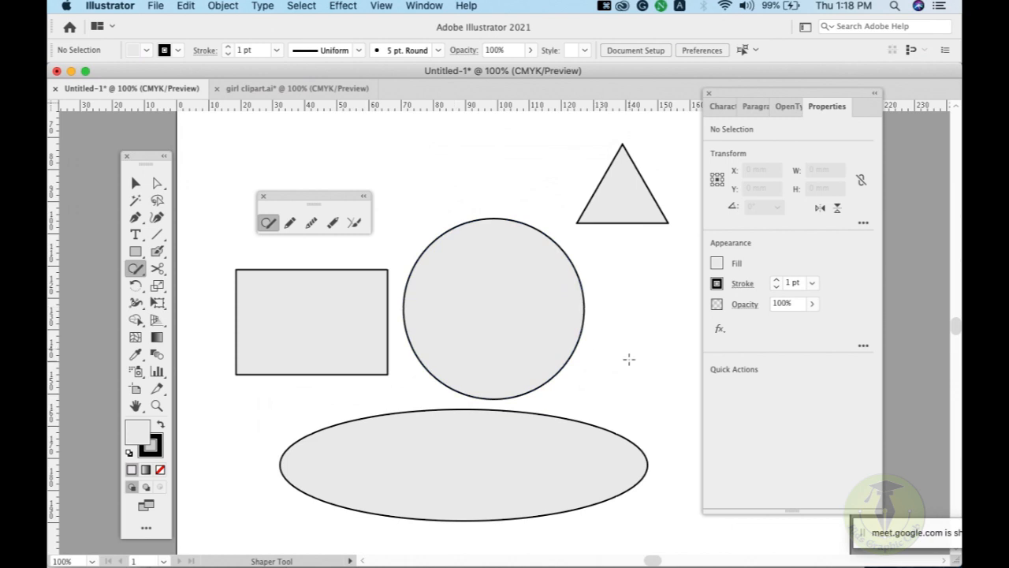
Sketch a small hexagon with the Shaper tool to the right of the circle, below the small triangle.
mouse_move(606, 356)
left_mouse_down()
mouse_move(590, 316)
mouse_move(622, 318)
mouse_move(638, 280)
left_mouse_up()
mouse_move(646, 365)
left_mouse_down()
mouse_move(628, 393)
mouse_move(608, 355)
left_mouse_up()
left_click_drag(135, 251, 234, 284)
left_click(134, 268)
left_click_drag(133, 271, 133, 271)
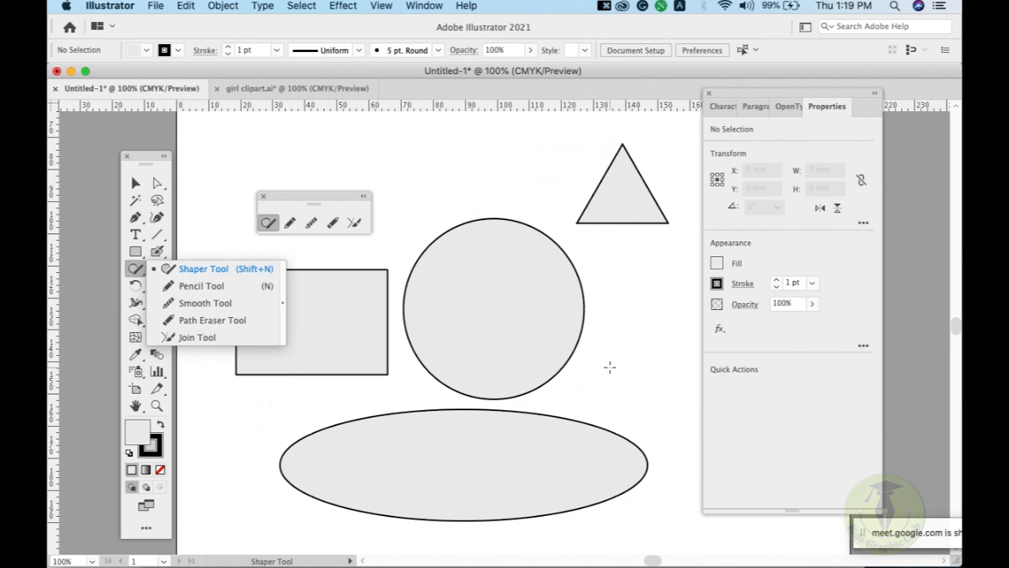
left_click_drag(600, 364, 603, 354)
left_click_drag(642, 287, 681, 314)
left_click_drag(684, 361, 605, 362)
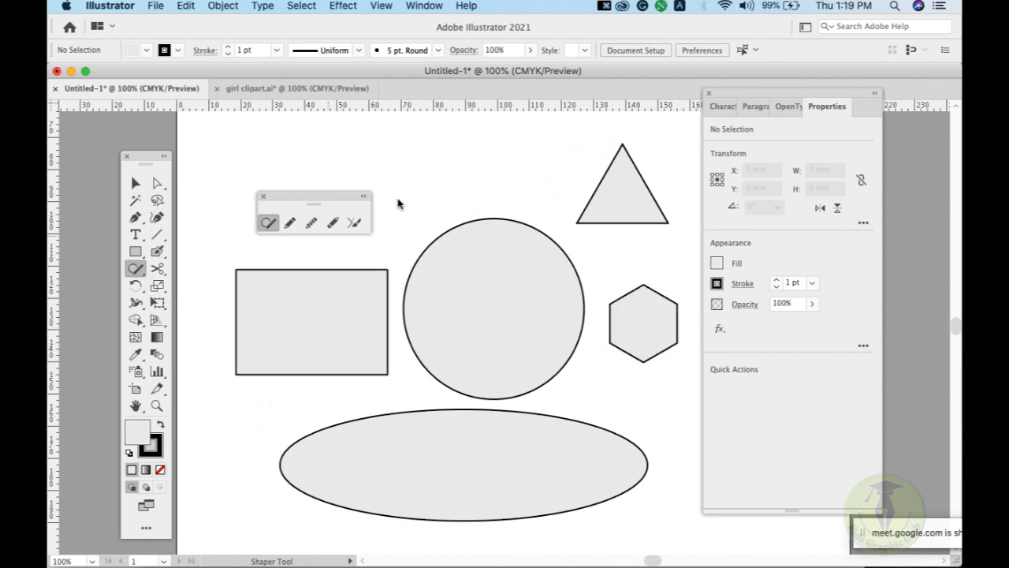
Select and delete all the shapes drawn with the Shaper tool, leaving the artboard empty.
mouse_move(398, 199)
left_mouse_down()
mouse_move(418, 156)
mouse_move(446, 149)
mouse_move(462, 148)
mouse_move(455, 185)
mouse_move(544, 167)
mouse_move(487, 205)
mouse_move(412, 208)
mouse_move(383, 235)
mouse_move(378, 199)
left_mouse_up()
left_click_drag(136, 251, 209, 252)
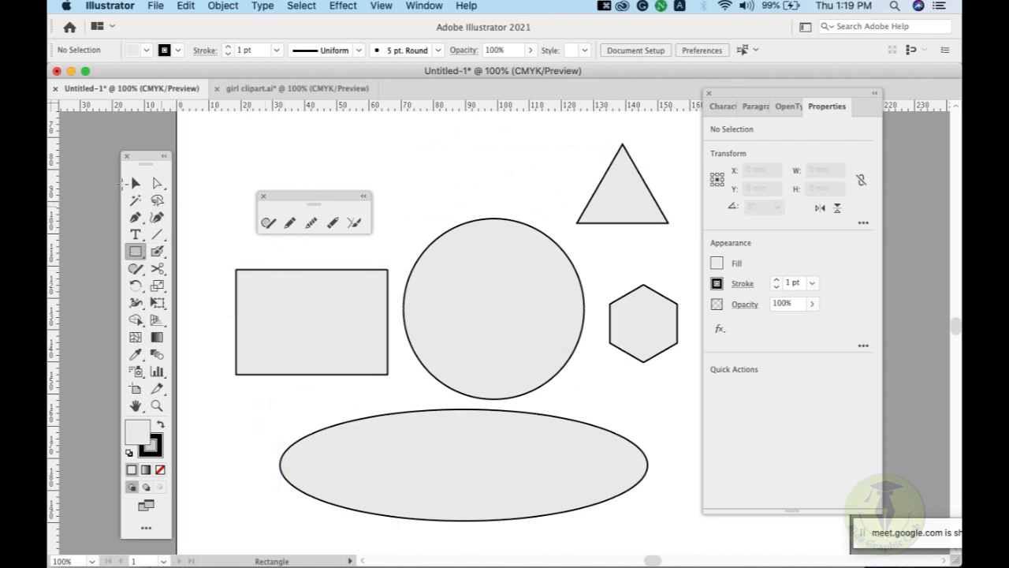
key("v")
left_click_drag(610, 391, 657, 478)
key("BackSpace")
left_click(354, 354)
key("BackSpace")
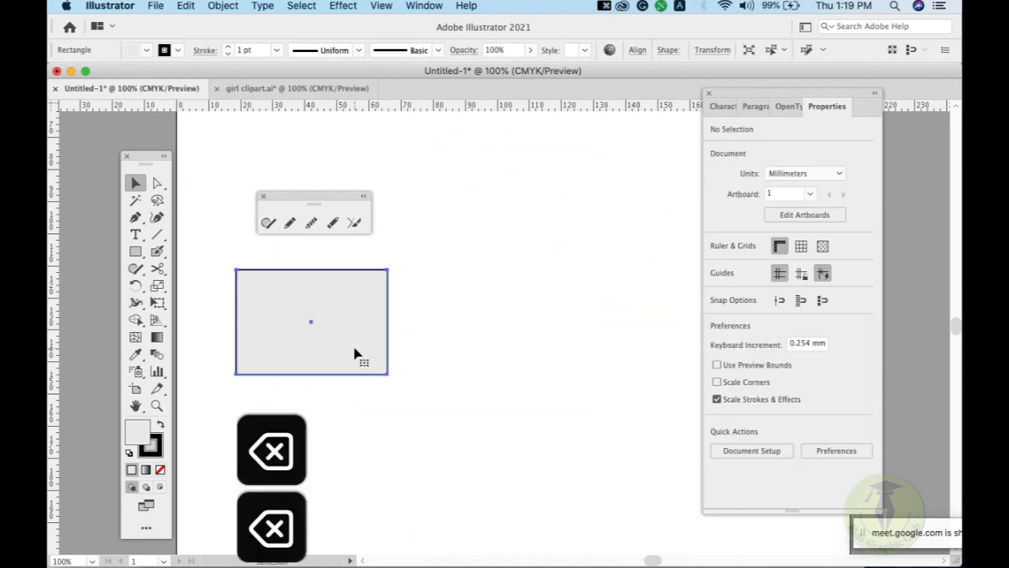
Move the floating tool group higher and draw four wavy curves, a U-shaped path and a small V-shaped path with the Pencil tool.
left_click_drag(311, 201, 321, 154)
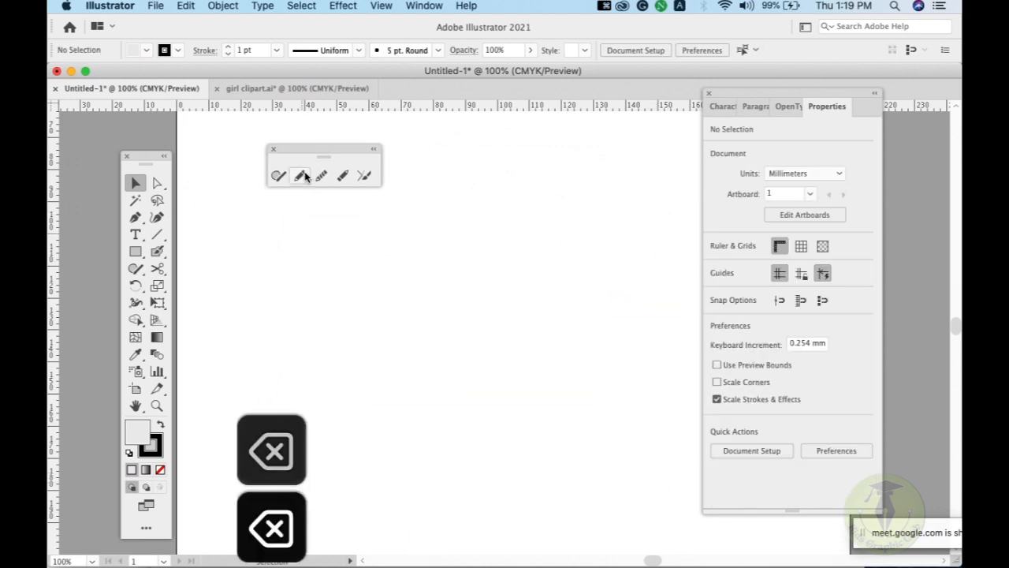
left_click(299, 175)
mouse_move(299, 285)
left_mouse_down()
mouse_move(391, 216)
mouse_move(597, 184)
left_mouse_up()
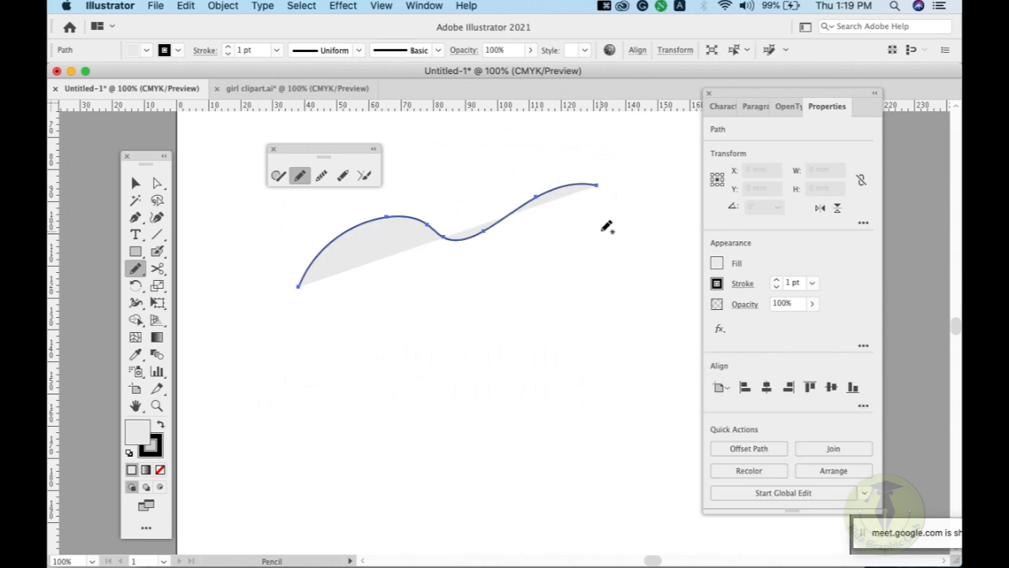
mouse_move(597, 228)
left_mouse_down()
mouse_move(484, 387)
mouse_move(315, 437)
left_mouse_up()
mouse_move(398, 443)
left_mouse_down()
mouse_move(571, 423)
mouse_move(655, 345)
left_mouse_up()
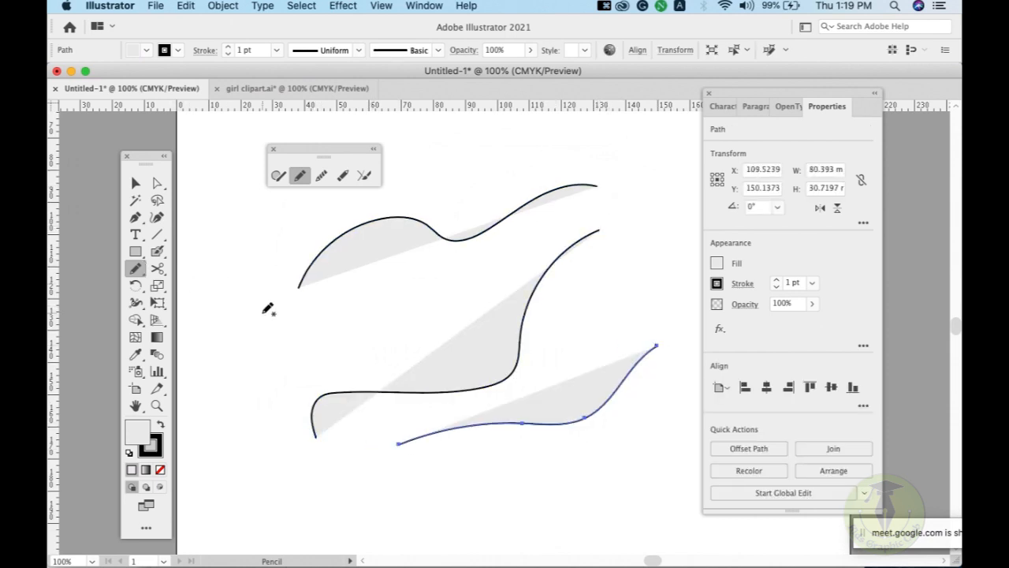
mouse_move(441, 270)
left_mouse_down()
mouse_move(390, 319)
mouse_move(328, 342)
left_mouse_up()
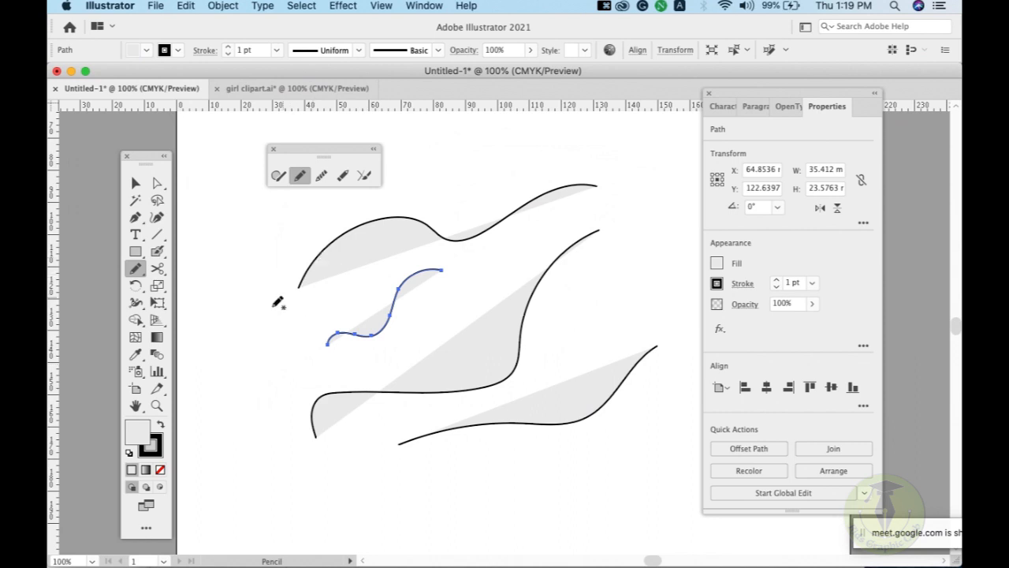
mouse_move(202, 332)
left_mouse_down()
mouse_move(245, 384)
mouse_move(266, 295)
left_mouse_up()
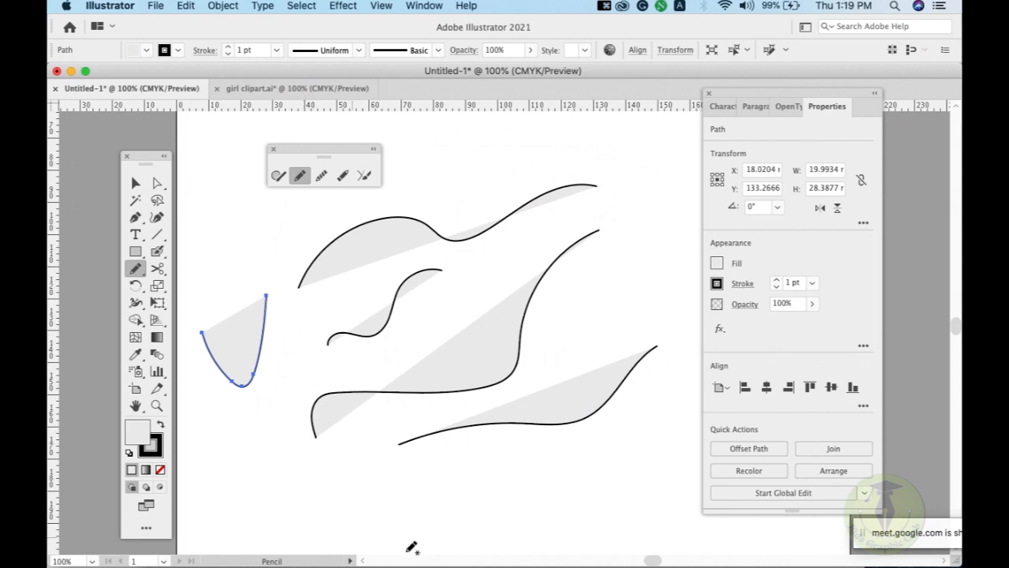
mouse_move(384, 485)
left_mouse_down()
mouse_move(418, 541)
mouse_move(441, 478)
left_mouse_up()
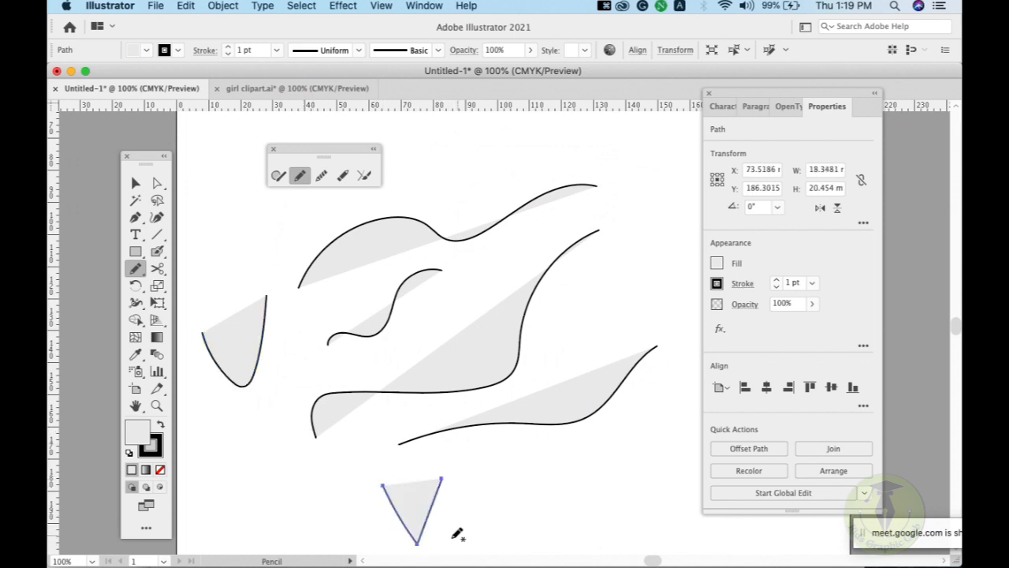
Delete all the pencil paths and draw one V-shaped path about 65 mm wide and 59 mm high with the Pencil tool.
key("super+a")
key("BackSpace")
mouse_move(339, 234)
left_mouse_down()
mouse_move(449, 414)
mouse_move(548, 229)
left_mouse_up()
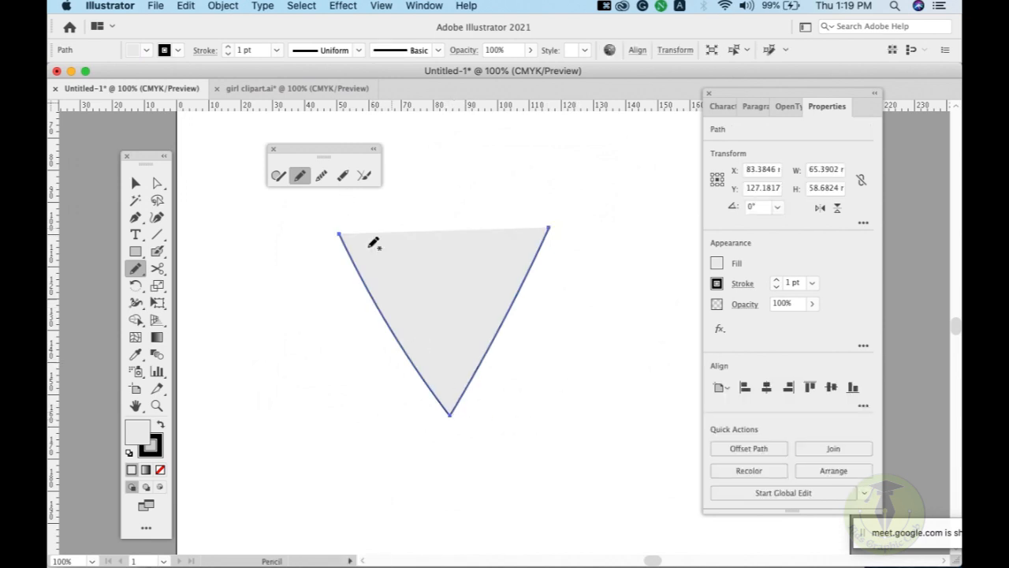
Round the bottom corner of the V-shaped path with the Smooth tool and undo the smoothing strokes.
left_click(321, 175)
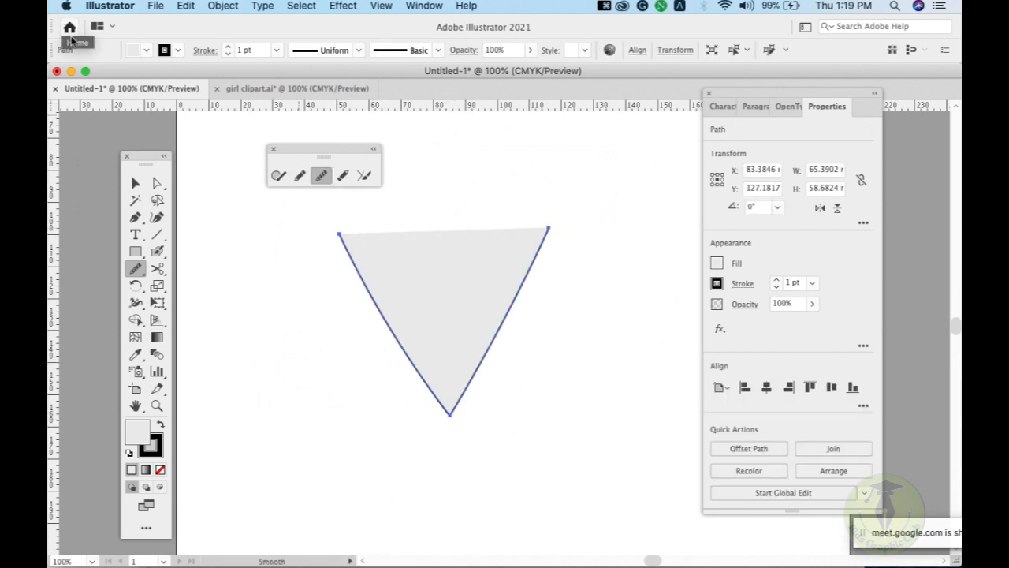
mouse_move(437, 407)
left_mouse_down()
mouse_move(475, 422)
mouse_move(448, 410)
mouse_move(483, 404)
mouse_move(432, 413)
mouse_move(484, 407)
mouse_move(452, 414)
mouse_move(479, 413)
mouse_move(450, 417)
mouse_move(436, 443)
mouse_move(442, 418)
mouse_move(448, 432)
mouse_move(450, 411)
mouse_move(466, 477)
left_mouse_up()
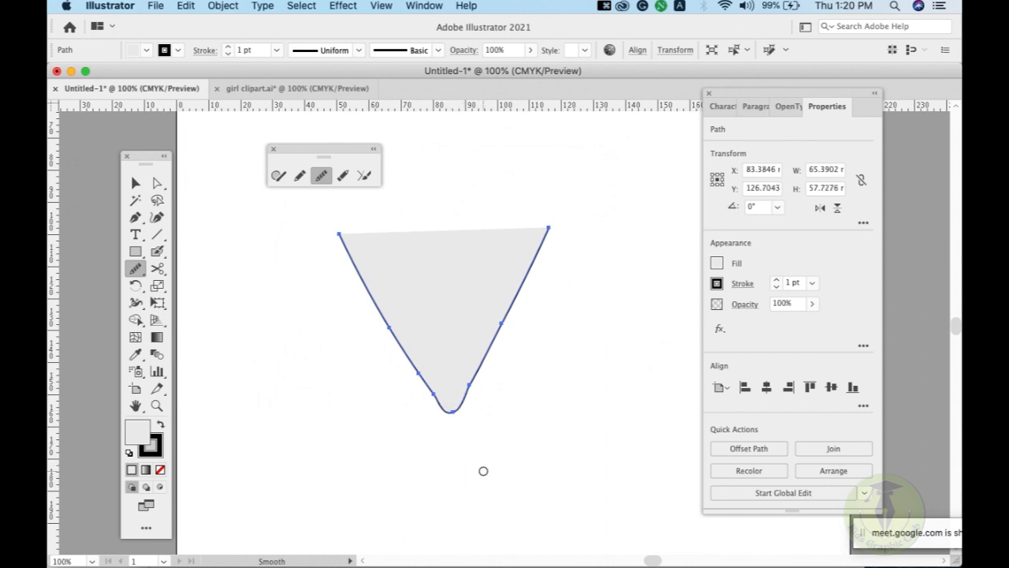
key("super+z")
key("super+z")
key("super+z")
key("super+z")
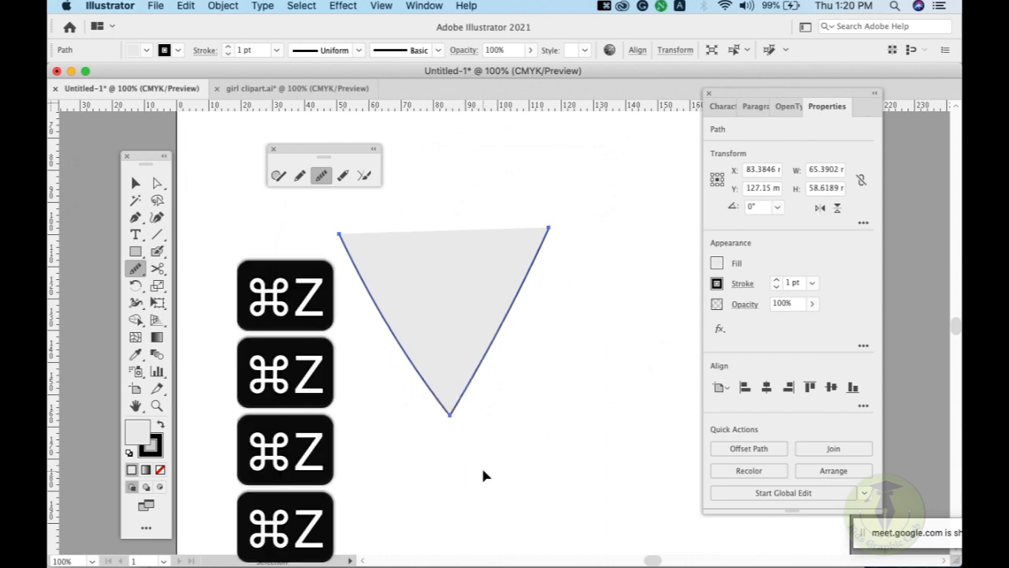
Select the V-shaped path's bottom anchor with Direct Selection and try adjusting its rounding with the live corner widget.
key("a")
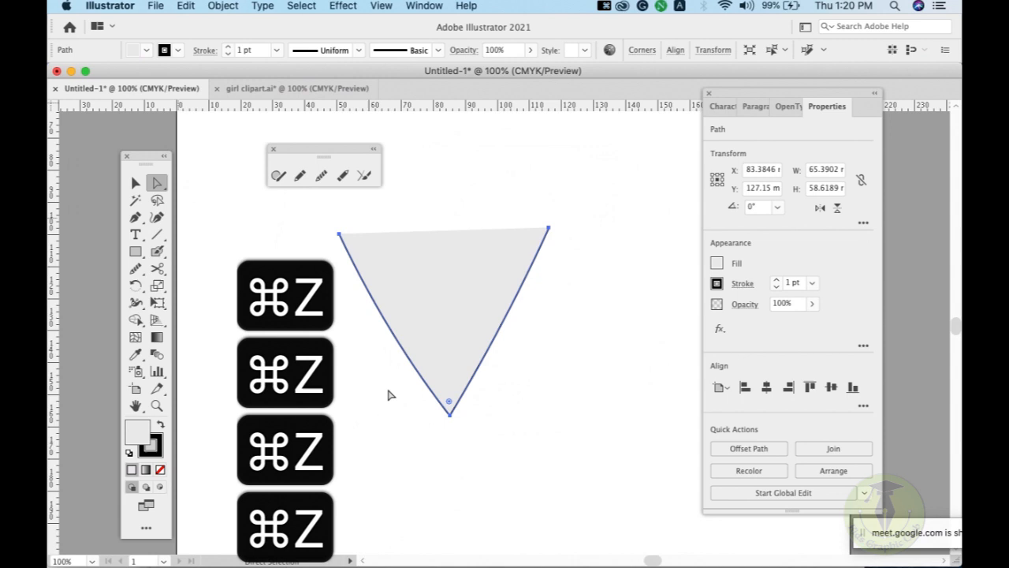
left_click(449, 411)
left_click_drag(450, 405, 455, 462)
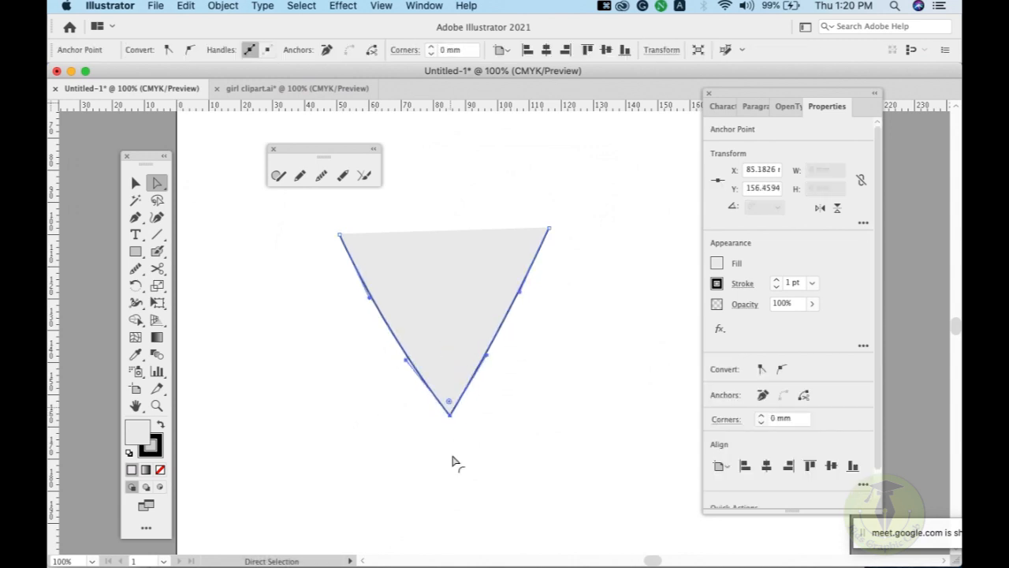
Cut the left arm of the V-shaped path with the Path Eraser tool and move the separated upper segment away.
left_click(343, 176)
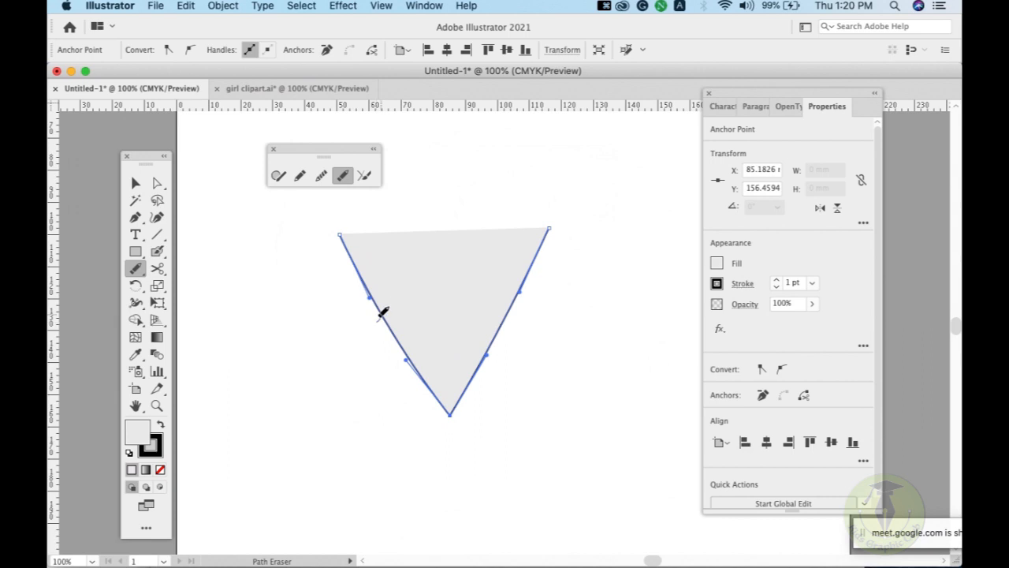
left_click_drag(378, 305, 349, 384)
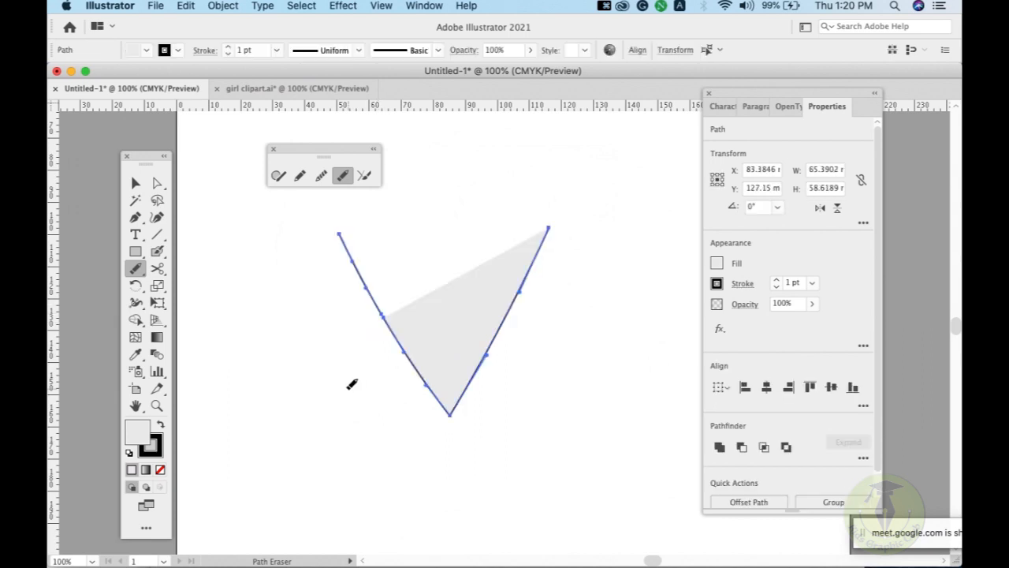
left_click(135, 182)
left_click(339, 317)
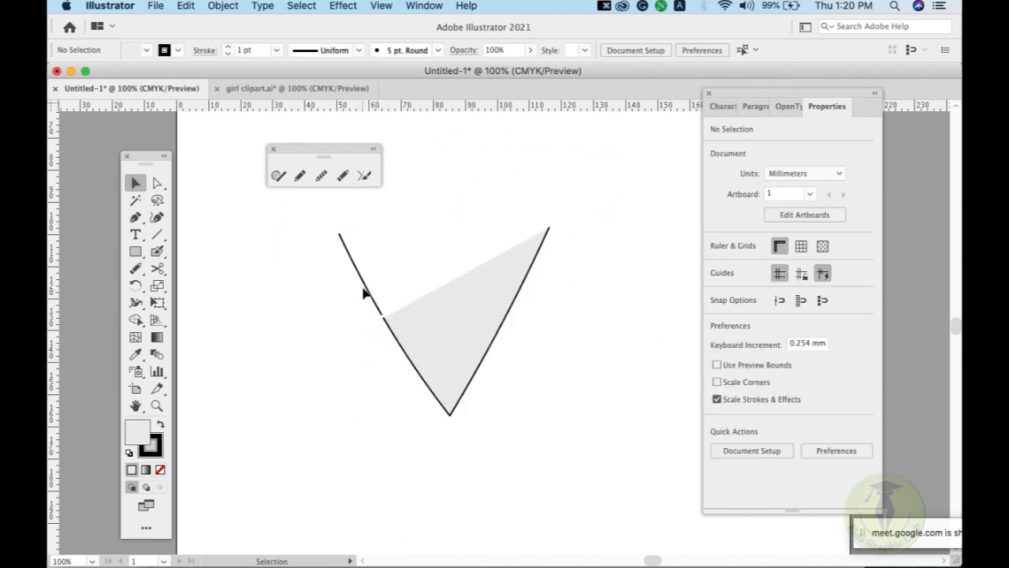
left_click_drag(361, 281, 323, 261)
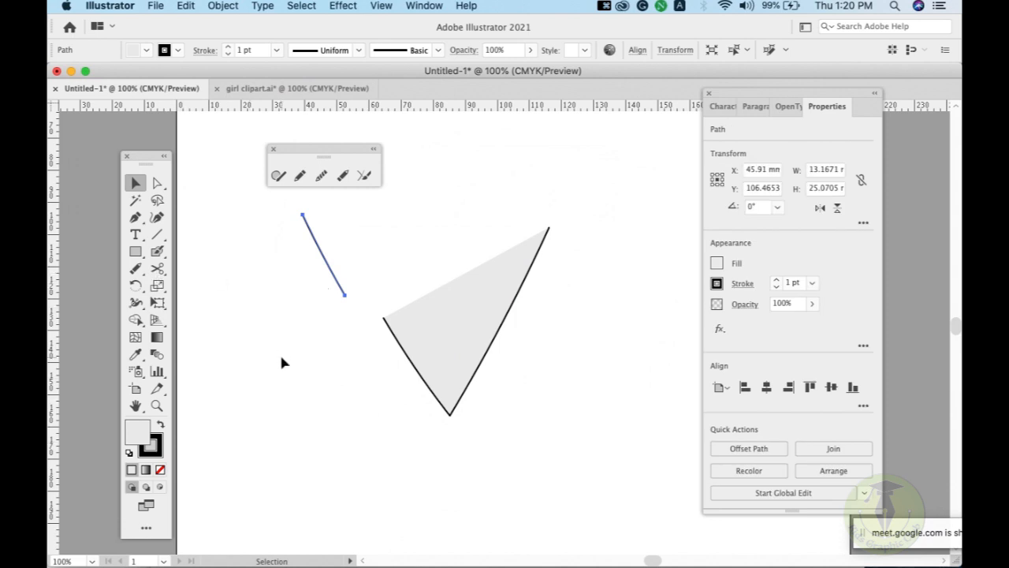
Undo the segment move and the Path Eraser cut, and move the whole V-shaped path lower on the artboard.
key("super+z")
key("super+z")
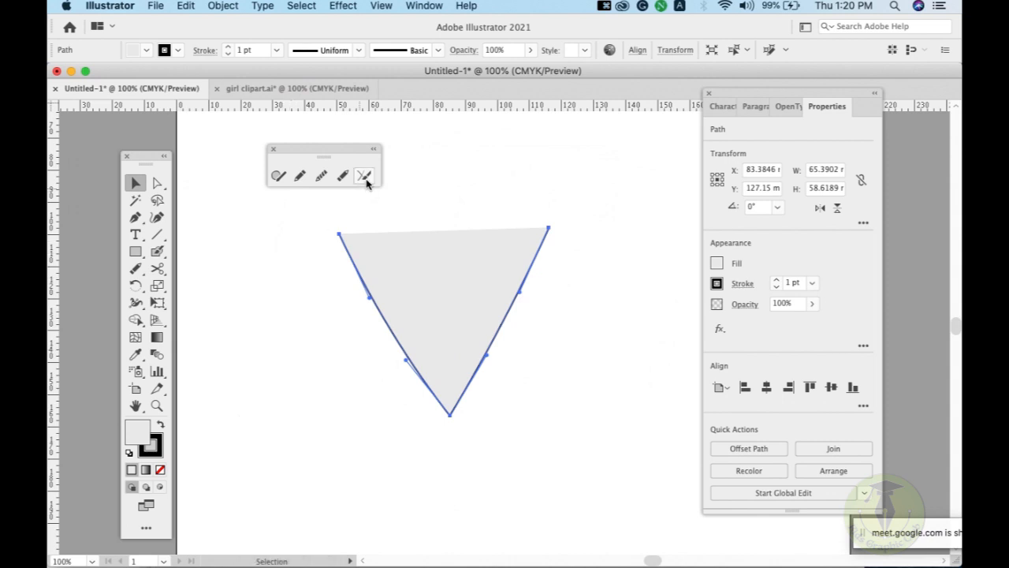
left_click_drag(379, 270, 393, 337)
Draw a straight diagonal line at about 45°, about 27 mm wide and 27 mm high, starting just above the V-shaped path's left end.
left_click(157, 235)
mouse_move(348, 279)
left_mouse_down()
mouse_move(349, 483)
mouse_move(379, 230)
mouse_move(434, 194)
left_mouse_up()
left_click(134, 183)
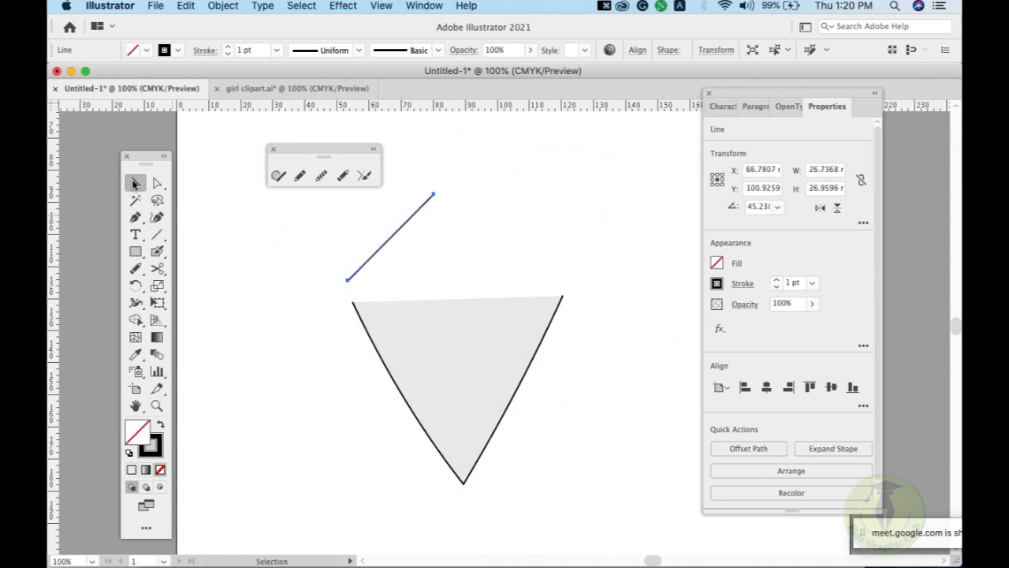
Select both paths, join the line's lower end to the V-shaped path's left end with the Join tool, and undo the join.
key("super+a")
left_click(364, 175)
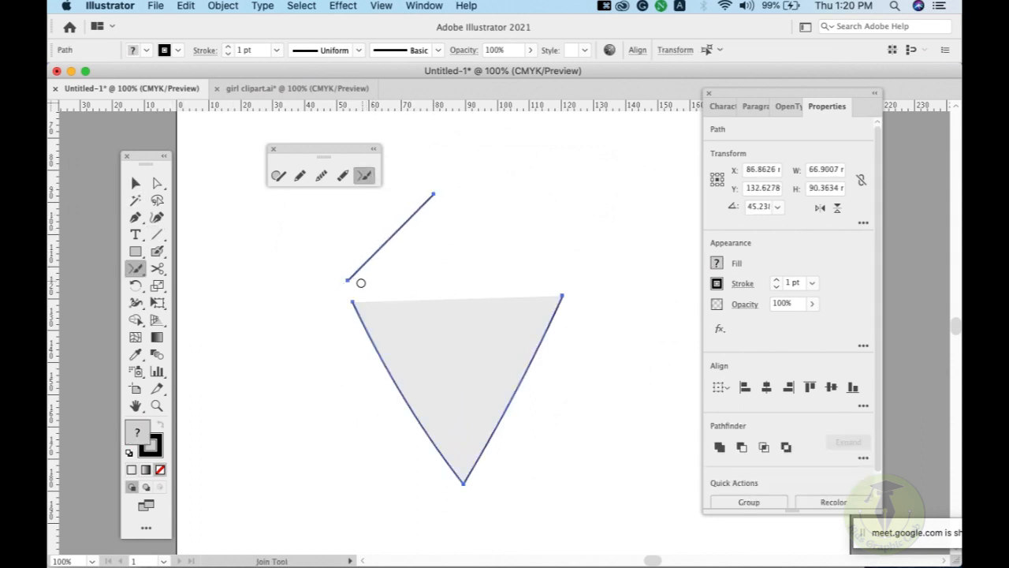
left_click_drag(348, 280, 355, 310)
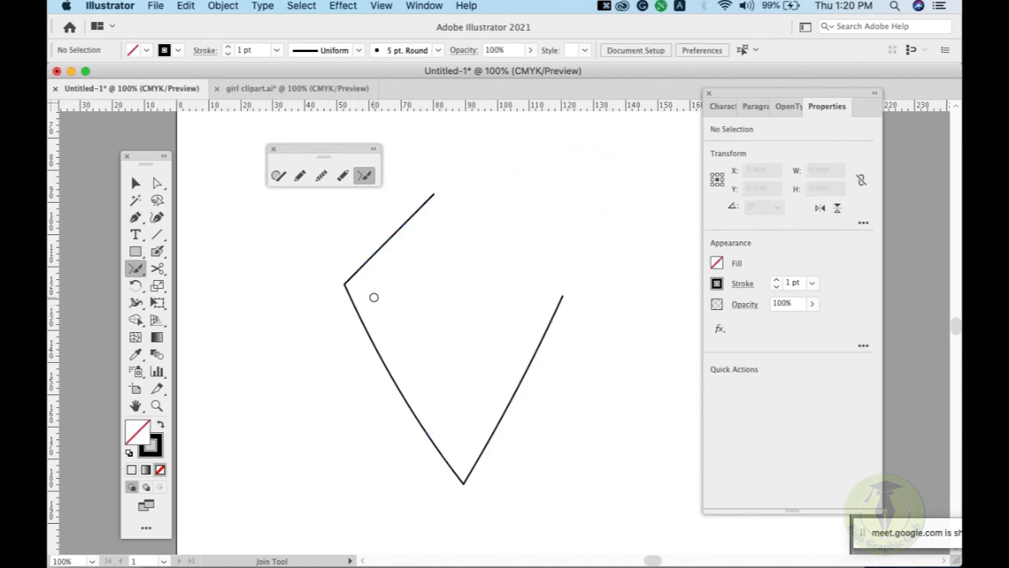
key("super+z")
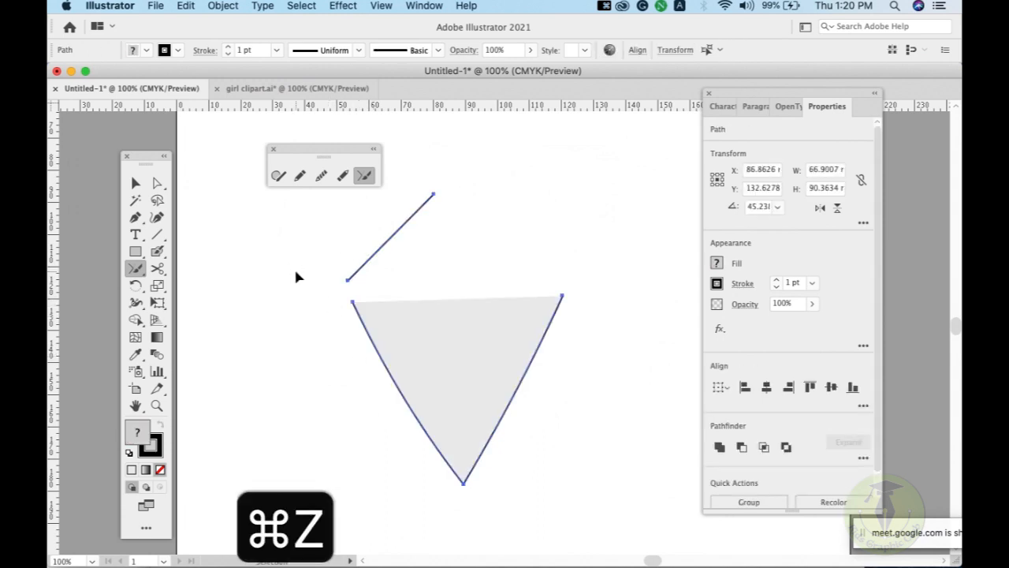
Join the diagonal line's lower end to the V-shaped path's upper-left end with the Join command.
key("super+j")
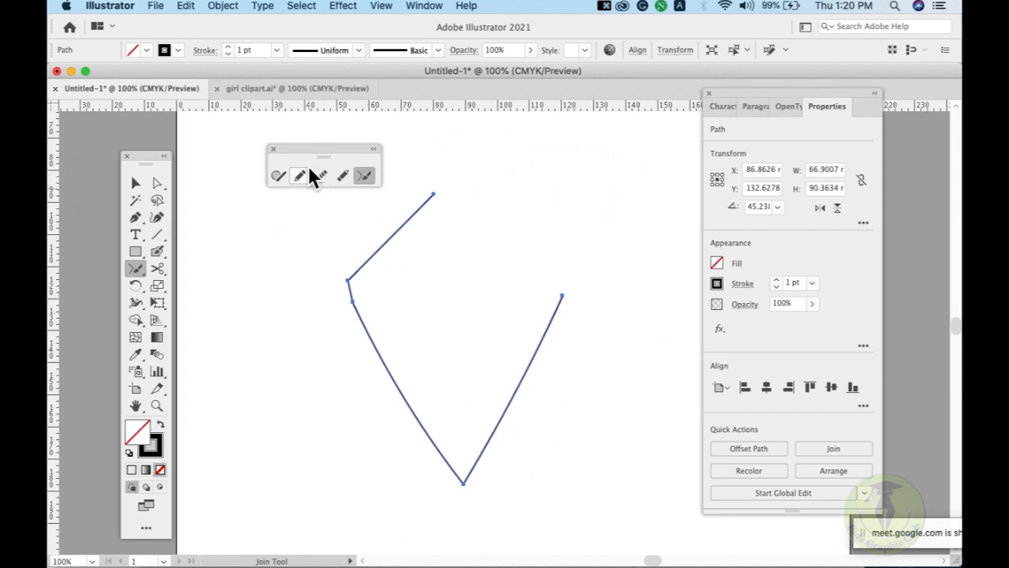
left_click_drag(319, 153, 332, 147)
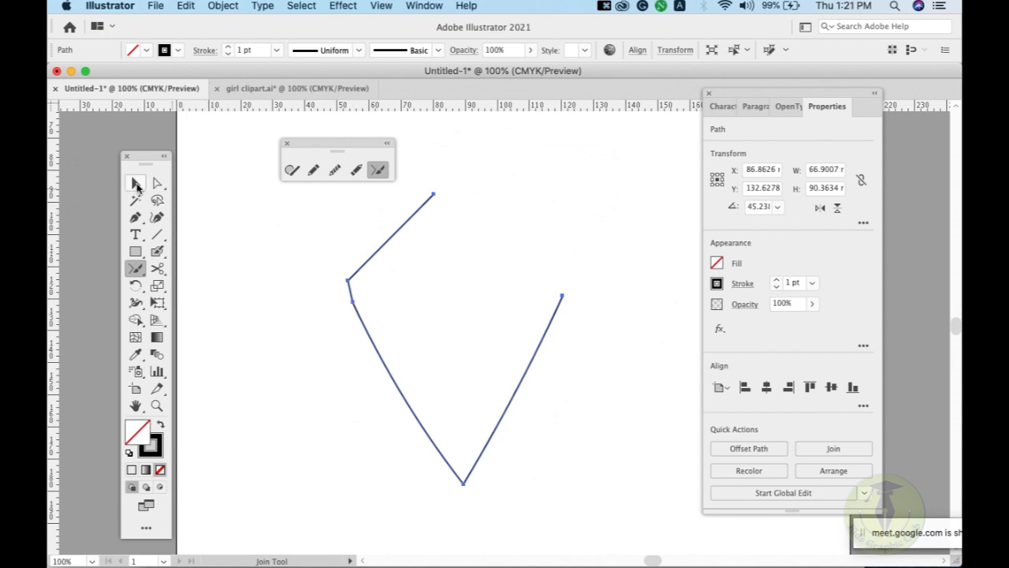
Curve the corner at the diagonal line's lower end by extending handles from its anchor with the Anchor Point tool.
left_click(156, 183)
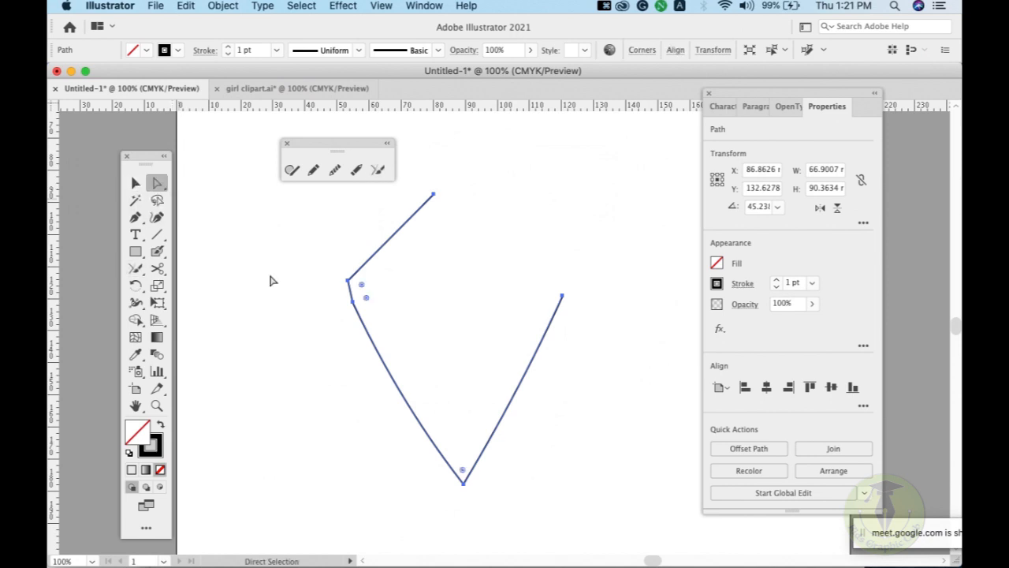
left_click(348, 281)
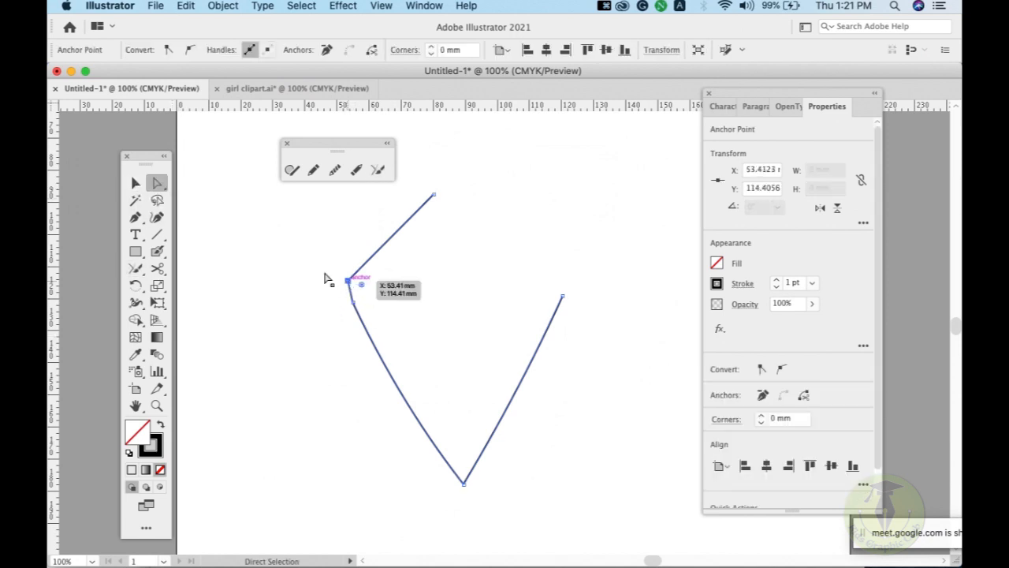
left_click_drag(134, 217, 198, 268)
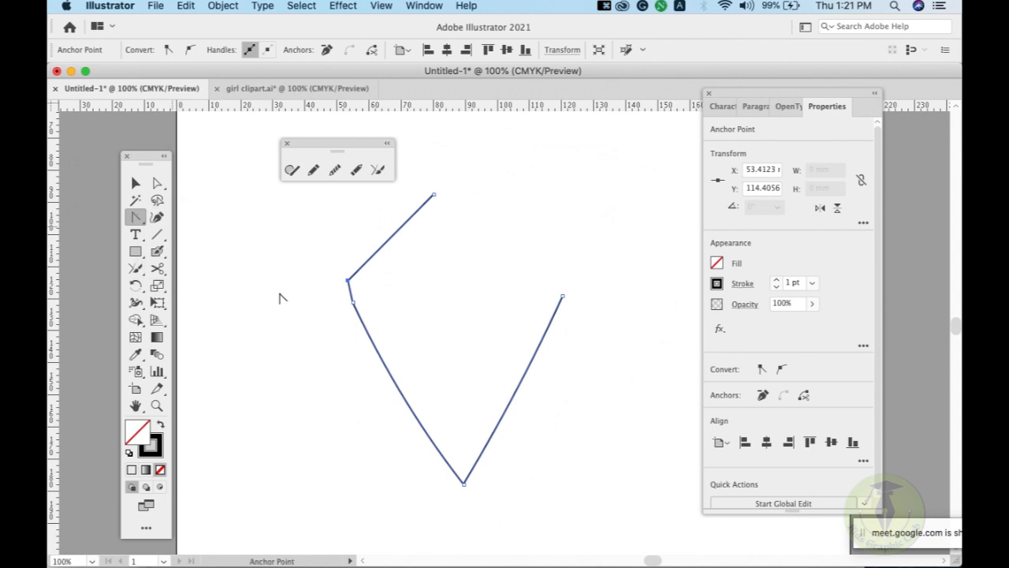
left_click_drag(349, 280, 353, 304)
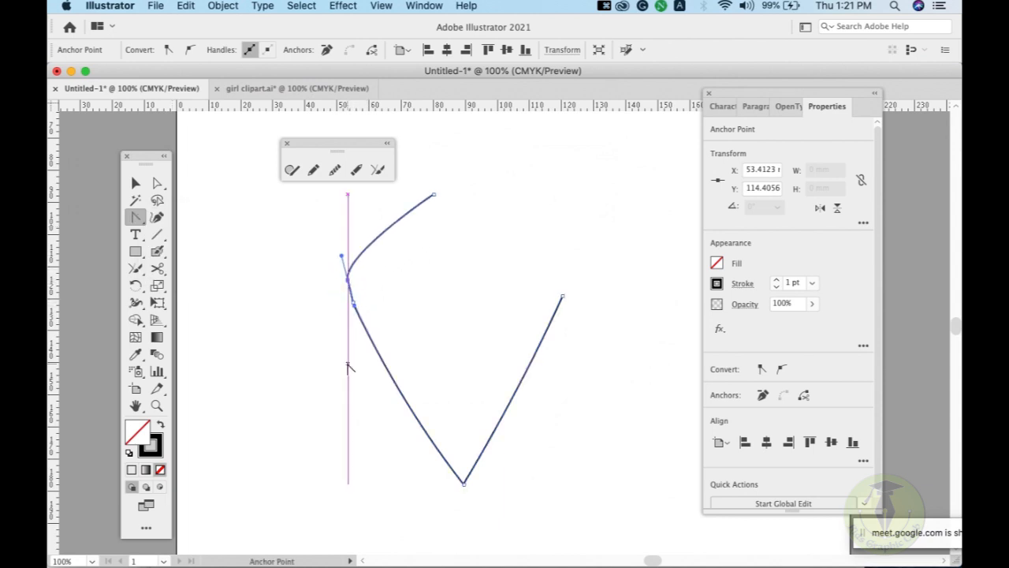
Delete the joined path and shift the floating Shaper tool group higher to clear the drawing area.
left_click(135, 182)
left_click(345, 251)
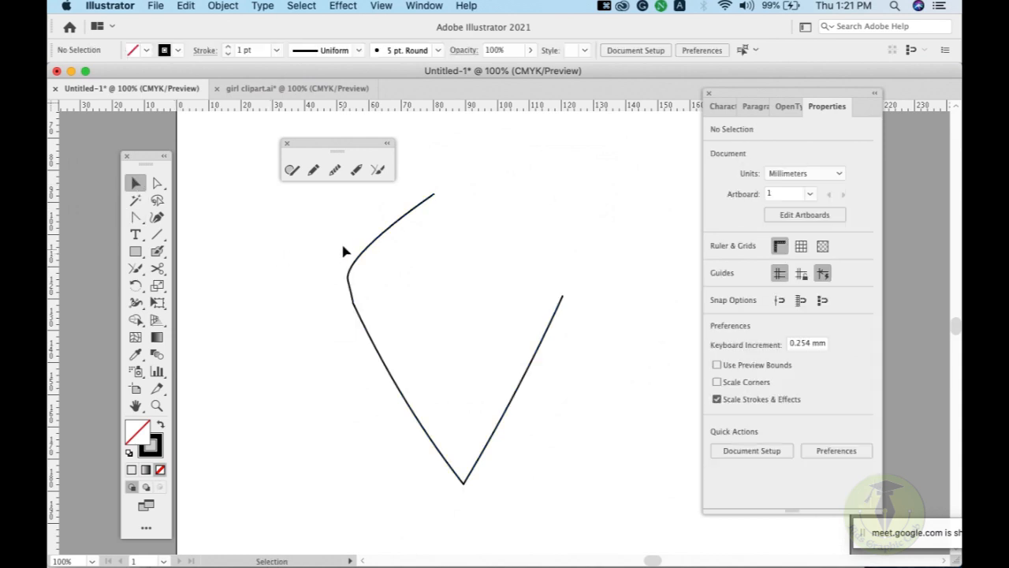
key("BackSpace")
key("BackSpace")
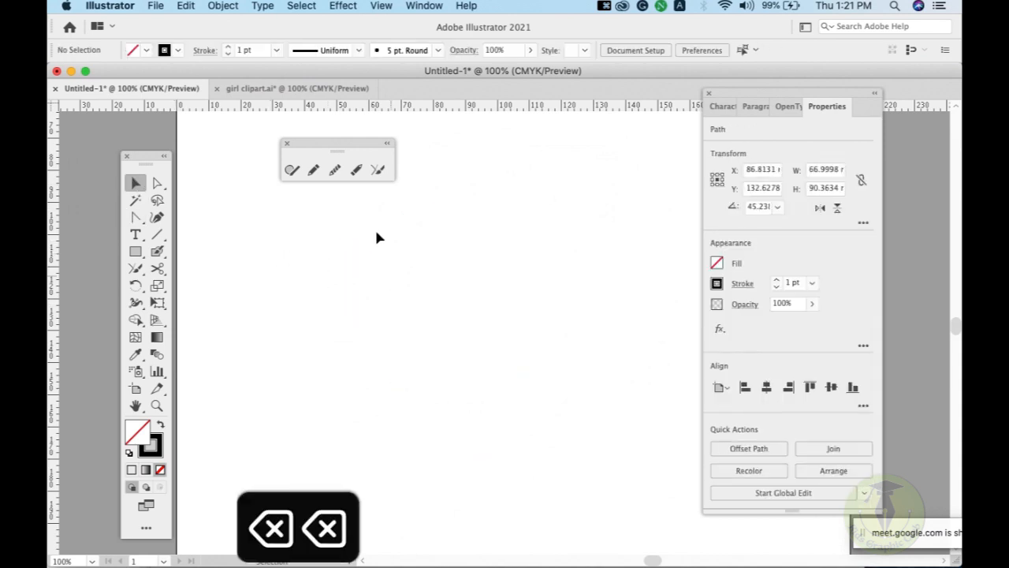
left_click_drag(350, 149, 376, 132)
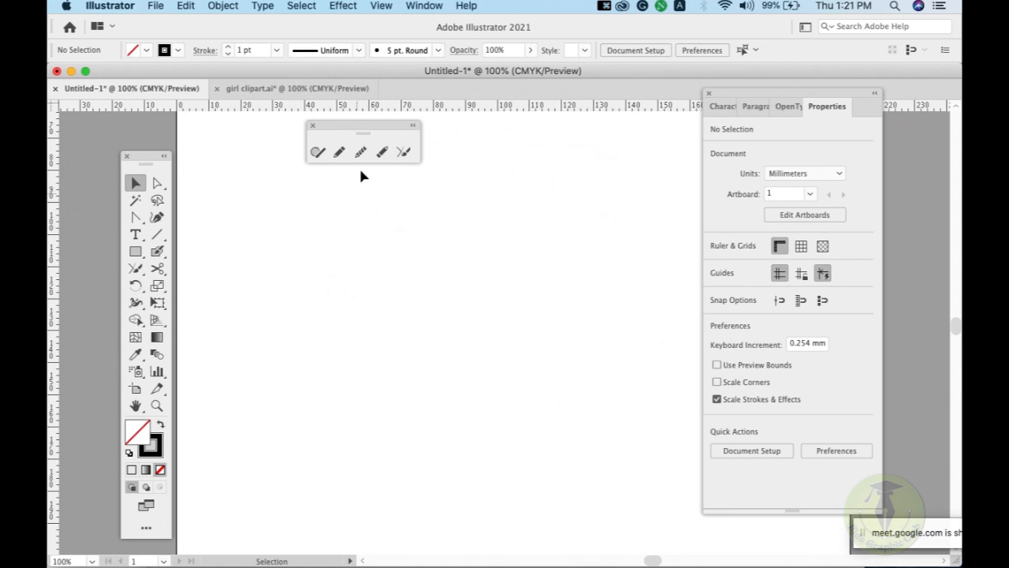
left_click_drag(355, 127, 370, 125)
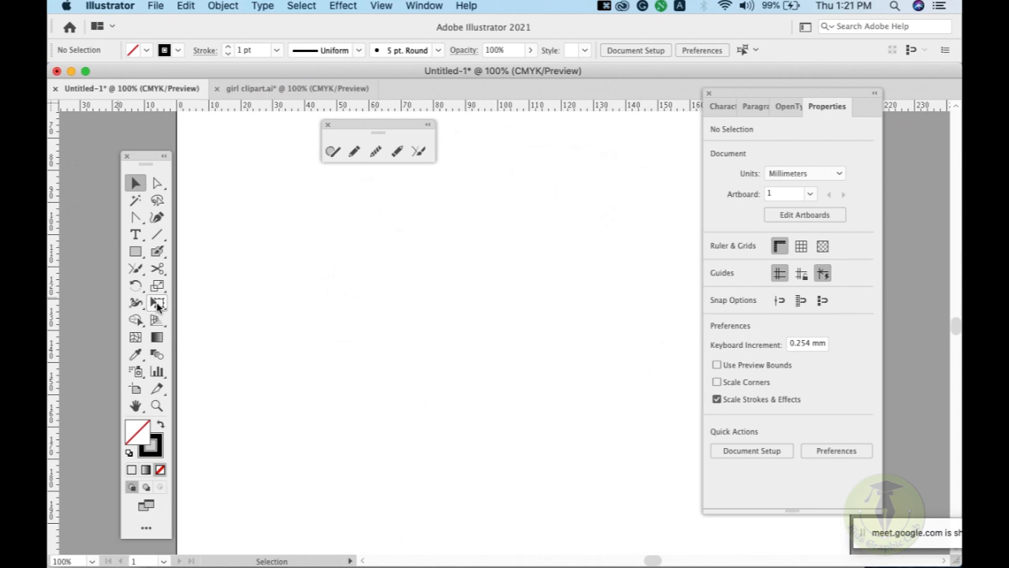
Draw a rectangle about 52 mm wide and 43 mm high, and apply the default fill and stroke.
left_click(136, 254)
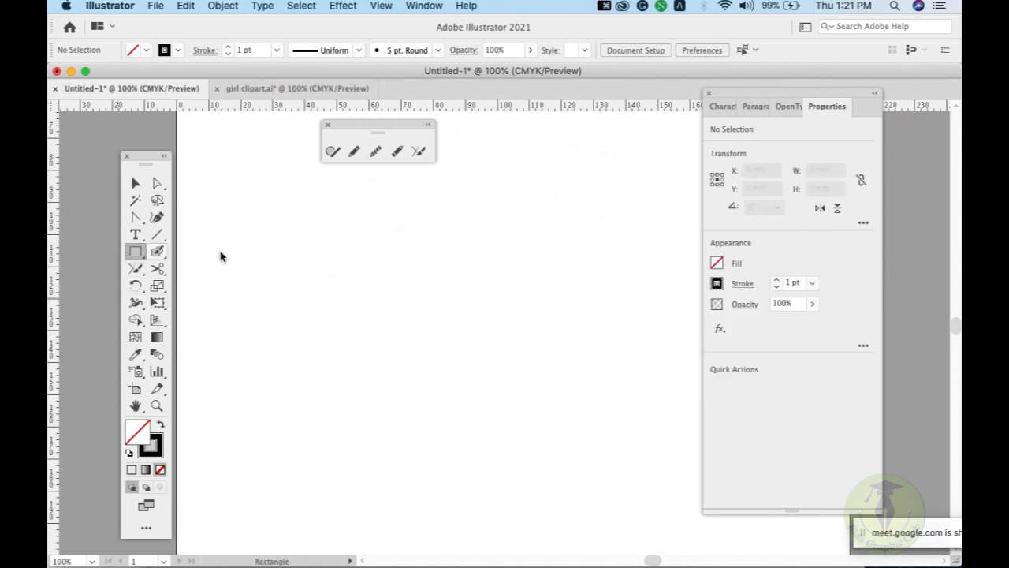
left_click_drag(348, 229, 514, 366)
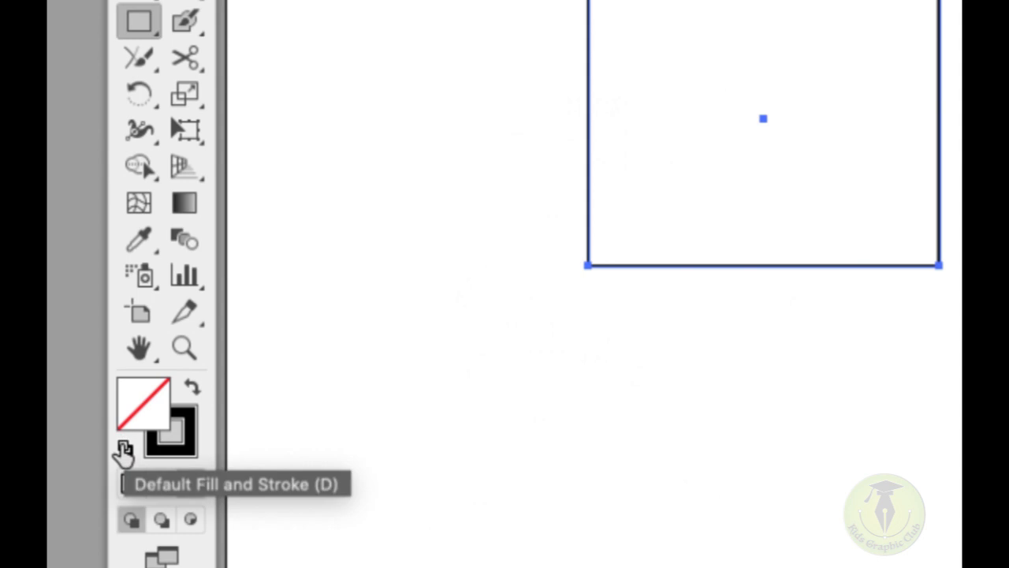
left_click(125, 451)
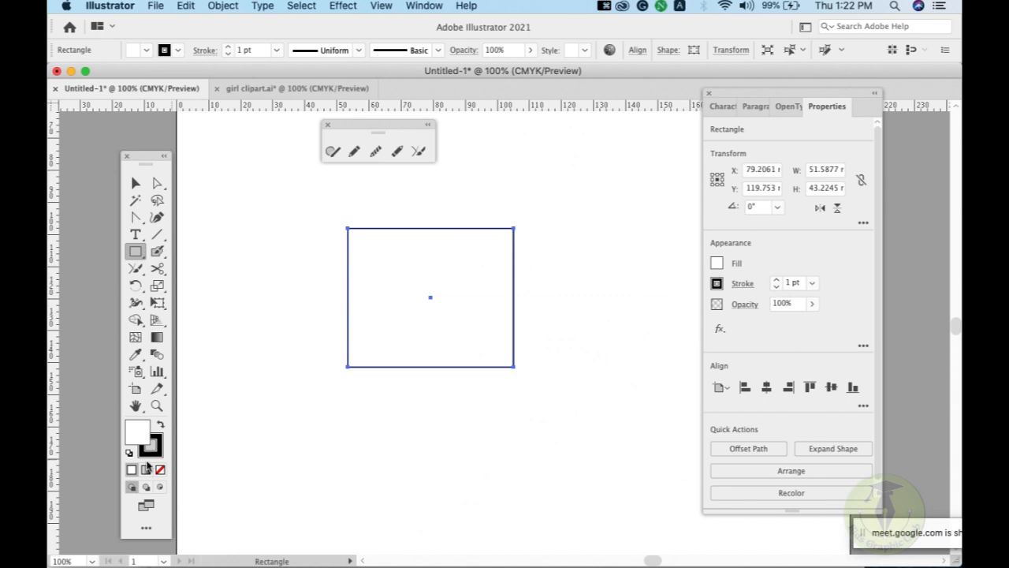
Fill the rectangle red, remove its stroke, and reset both to the default fill and stroke.
left_click(717, 264)
left_click(581, 314)
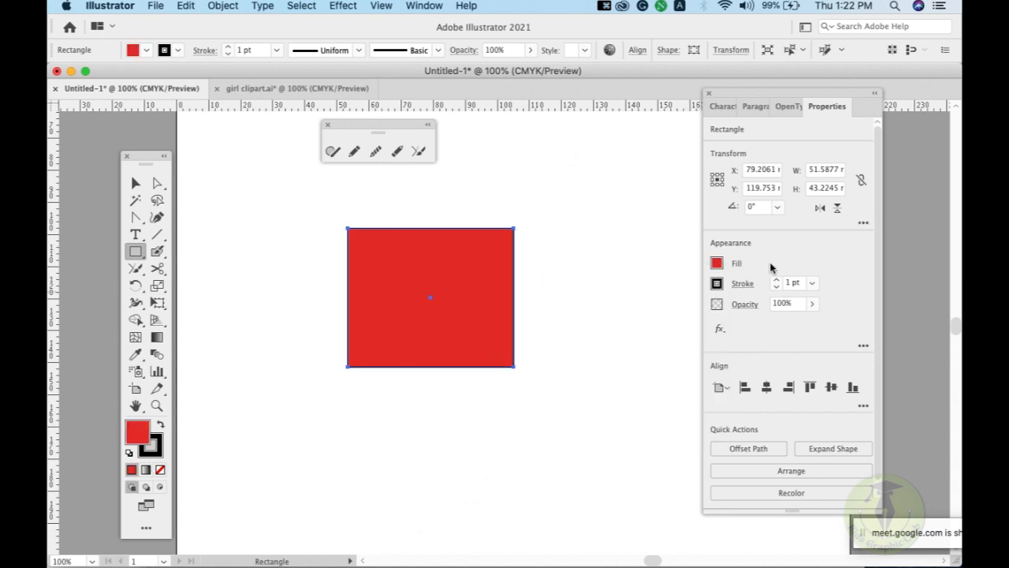
left_click(813, 287)
left_click(815, 272)
left_click(774, 288)
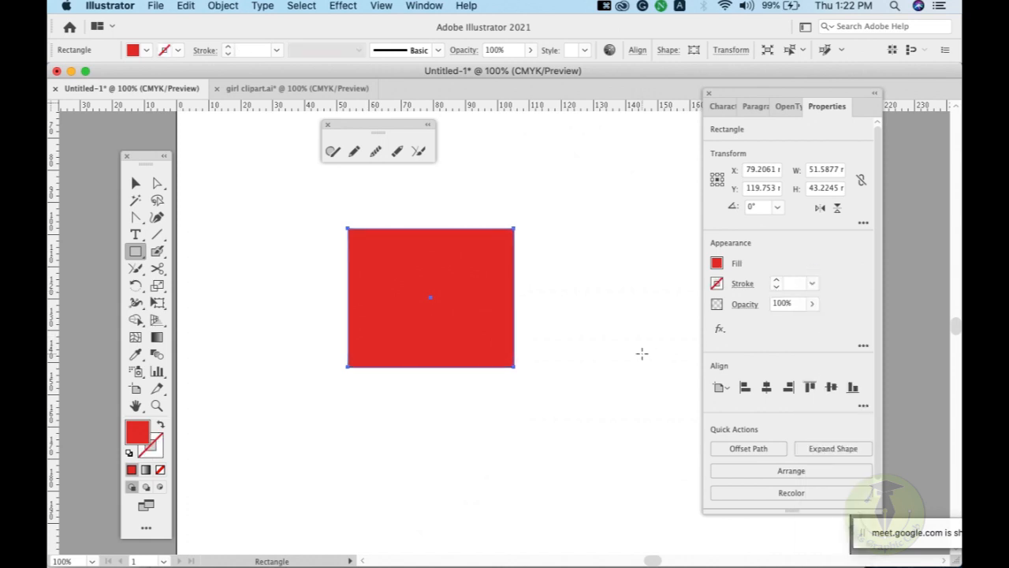
key("d")
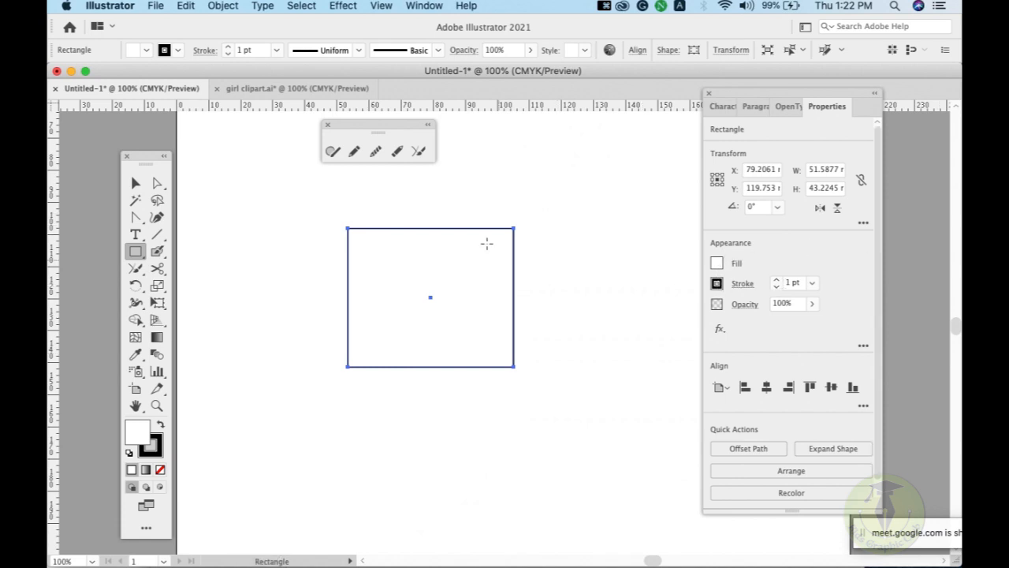
Fill the rectangle with the orange-red swatch.
left_click(717, 263)
left_click(681, 315)
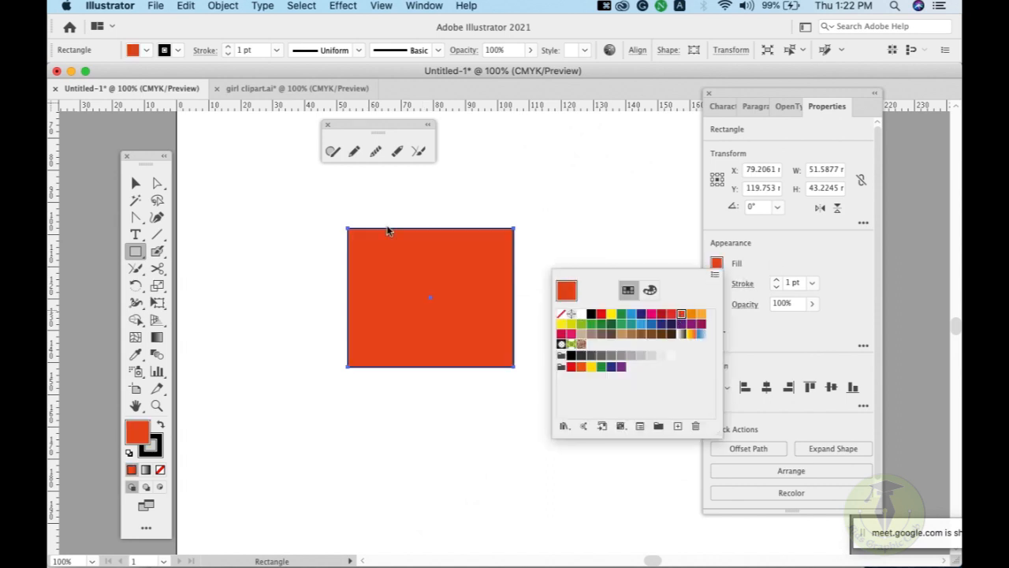
left_click(135, 183)
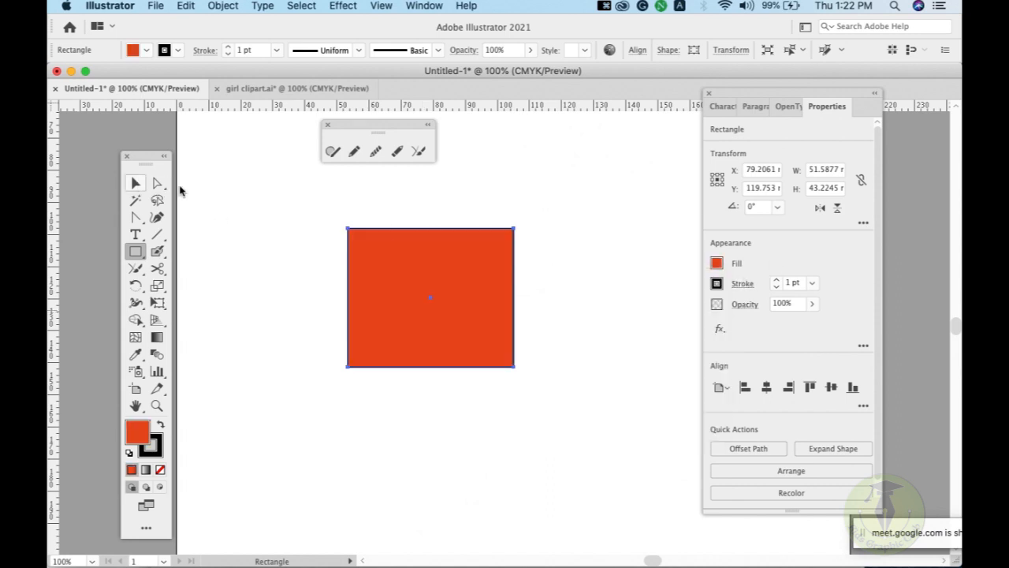
Move the rectangle slightly right and up with the Selection tool, centring it at about X 84.6 mm, Y 118.2 mm.
left_click(478, 284)
left_click(462, 168)
left_click(134, 183)
left_click_drag(417, 278, 454, 267)
left_click_drag(504, 316, 490, 321)
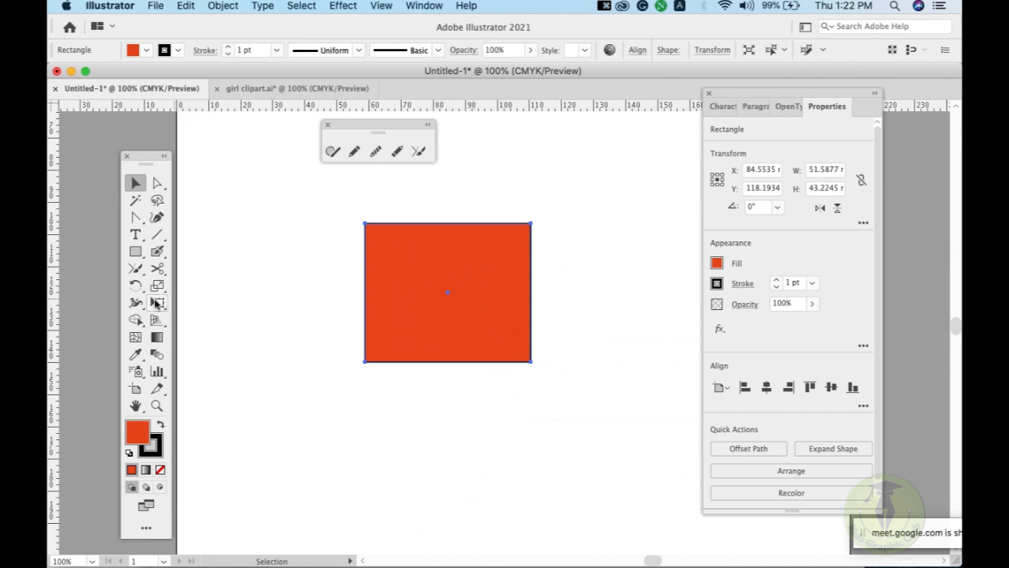
Resize the rectangle by its corners and sides with Free Transform to about 54 mm by 48 mm, and undo its trial rotation.
left_click(156, 303)
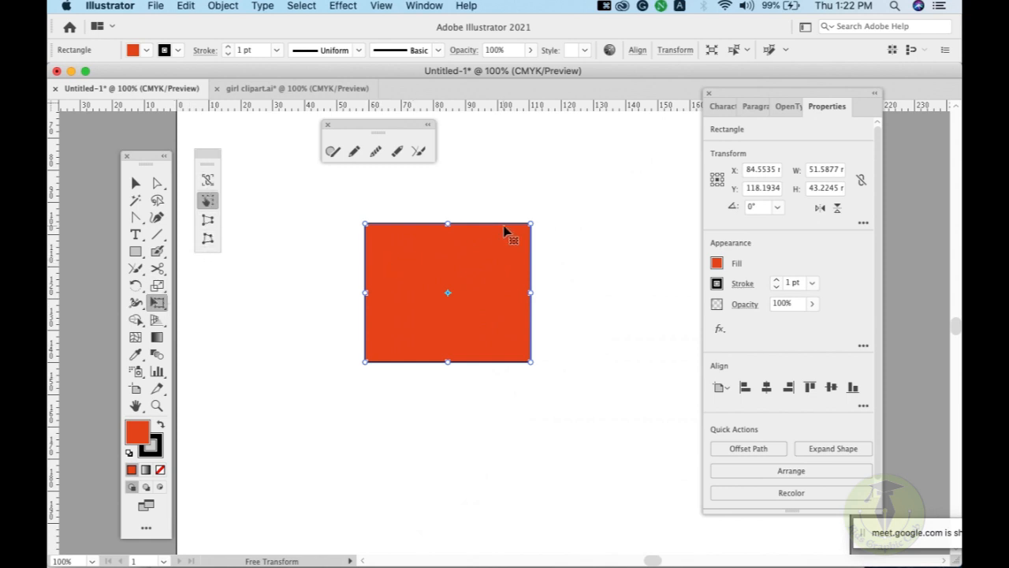
left_click_drag(530, 224, 575, 184)
left_click_drag(469, 362, 470, 440)
left_click_drag(575, 313, 639, 309)
left_click_drag(368, 183, 471, 303)
left_click_drag(535, 344, 536, 299)
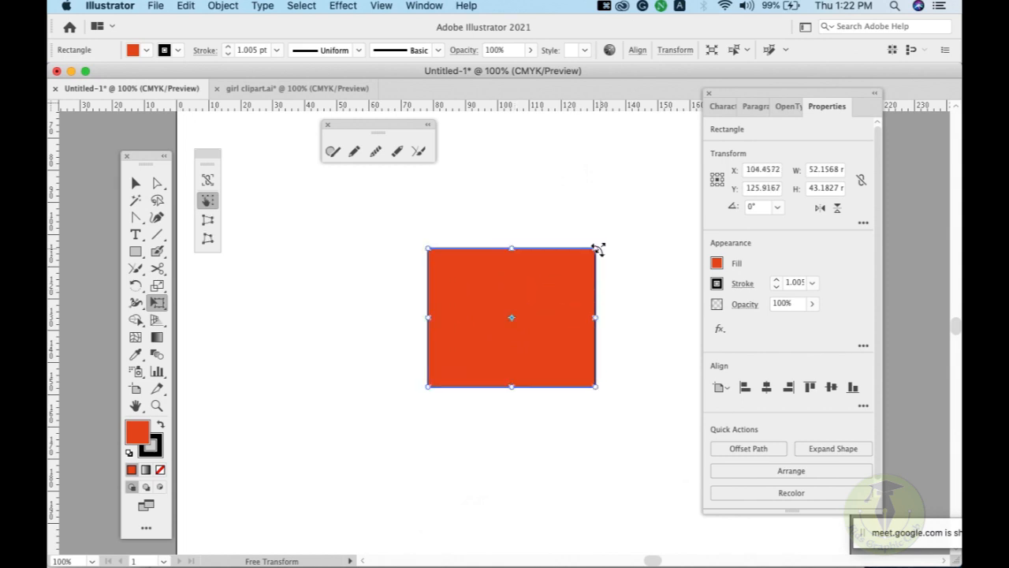
left_click_drag(596, 248, 593, 193)
key("super+z")
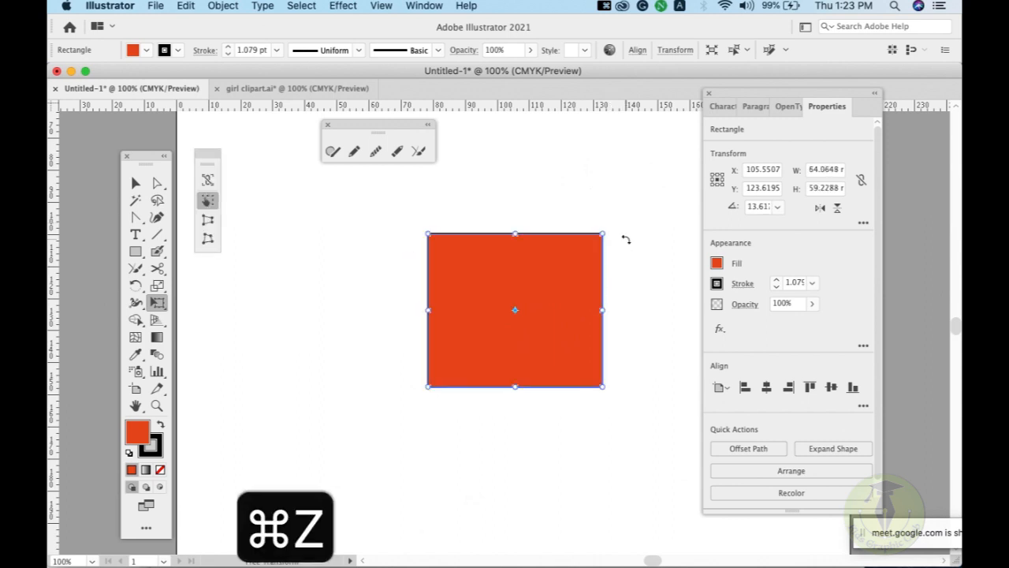
Try Perspective Distort on the rectangle's upper-left corner.
left_click(208, 219)
mouse_move(435, 246)
left_mouse_down()
mouse_move(478, 259)
mouse_move(405, 255)
mouse_move(443, 238)
mouse_move(426, 238)
mouse_move(424, 270)
mouse_move(429, 233)
left_mouse_up()
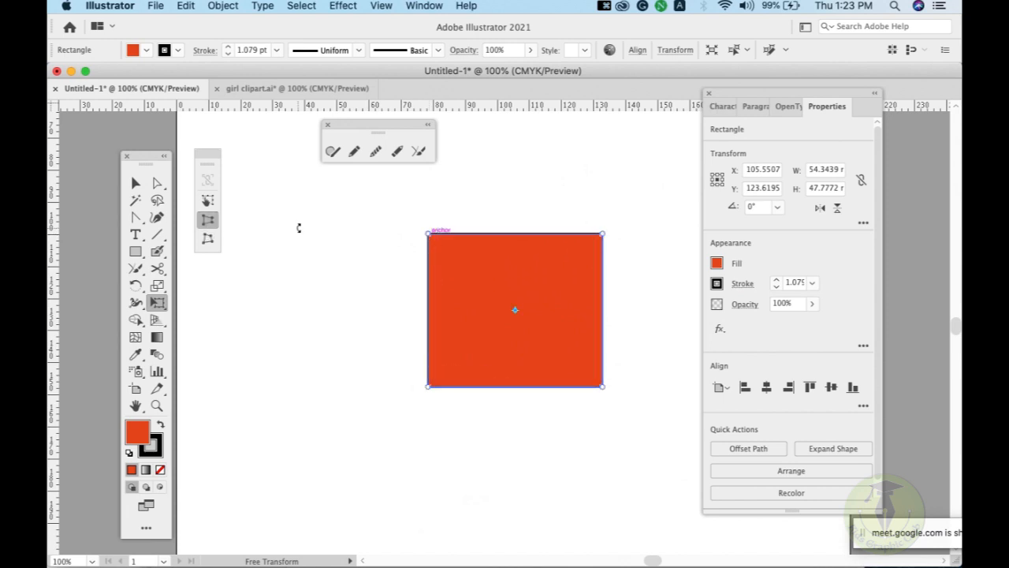
Distort the rectangle with Free Distort, lowering its upper-right corner slightly and pulling its upper-left corner inward and down.
left_click(208, 238)
mouse_move(604, 236)
left_mouse_down()
mouse_move(601, 257)
mouse_move(541, 297)
mouse_move(579, 263)
mouse_move(536, 289)
mouse_move(575, 249)
mouse_move(605, 235)
left_mouse_up()
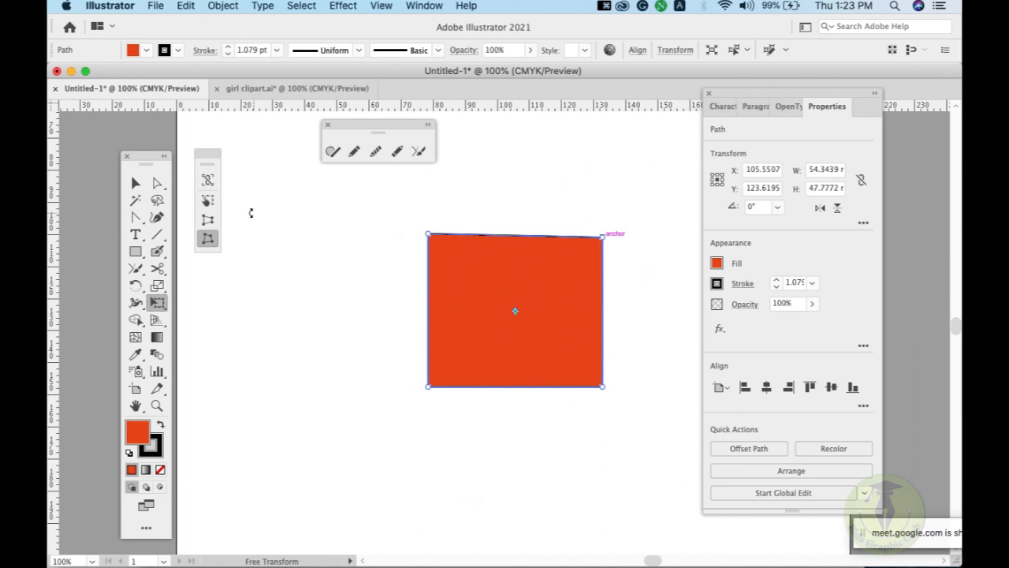
left_click(207, 182)
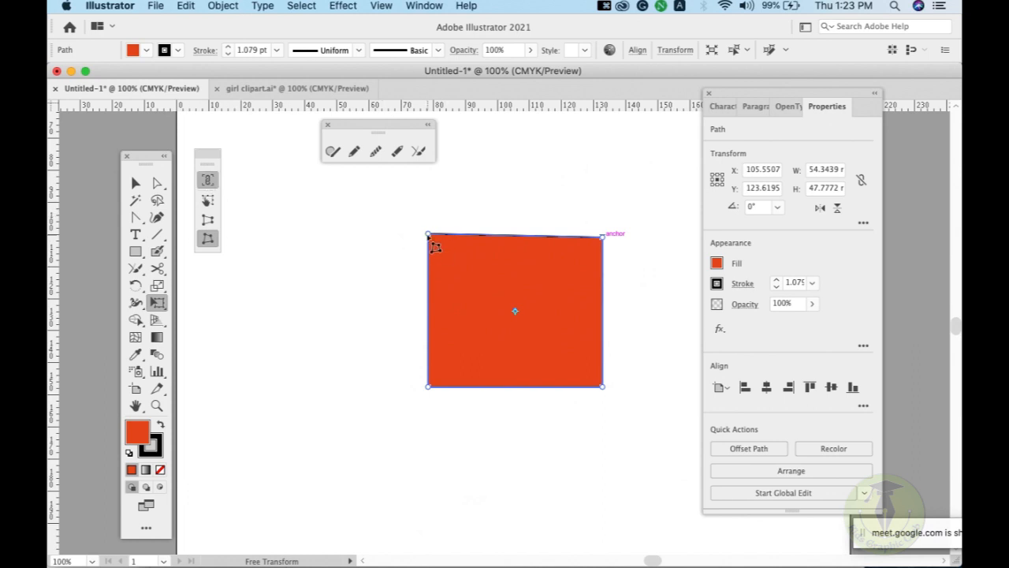
left_click_drag(428, 235, 489, 284)
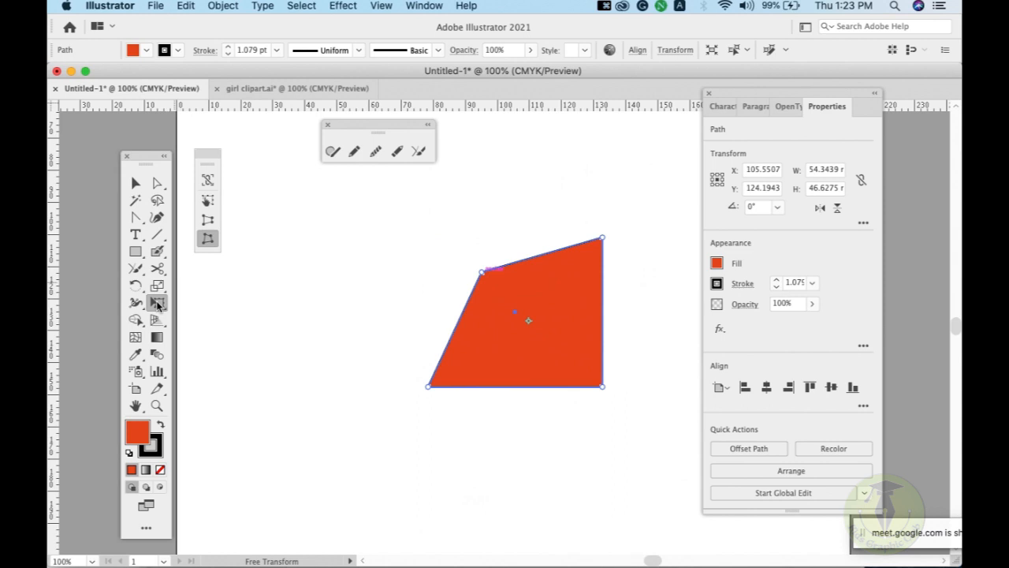
Delete the distorted shape and draw a circle about 51 mm in diameter with the Ellipse tool.
left_click(158, 305)
left_click_drag(137, 248, 199, 287)
key("super+a")
key("BackSpace")
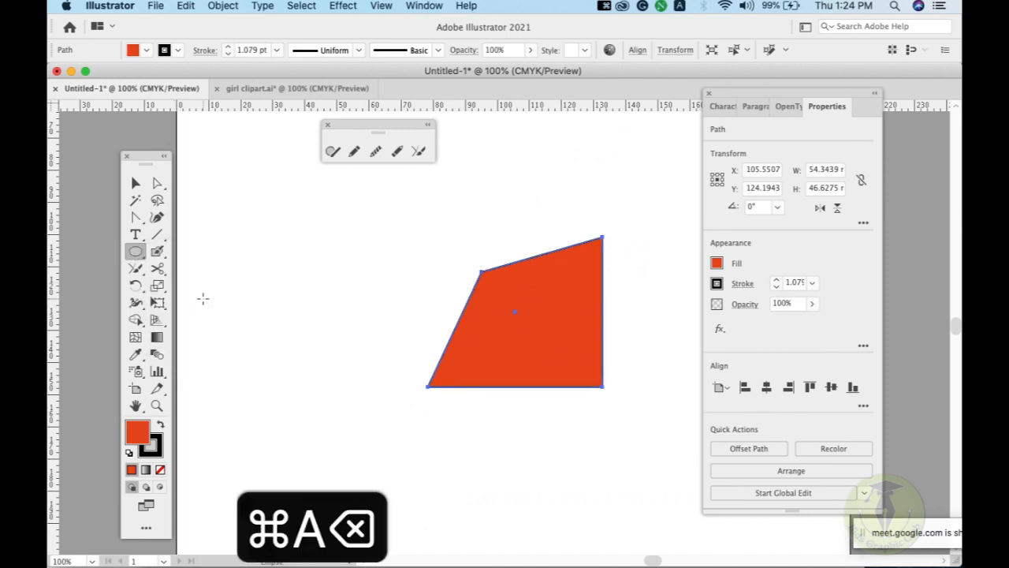
left_click_drag(412, 246, 579, 410)
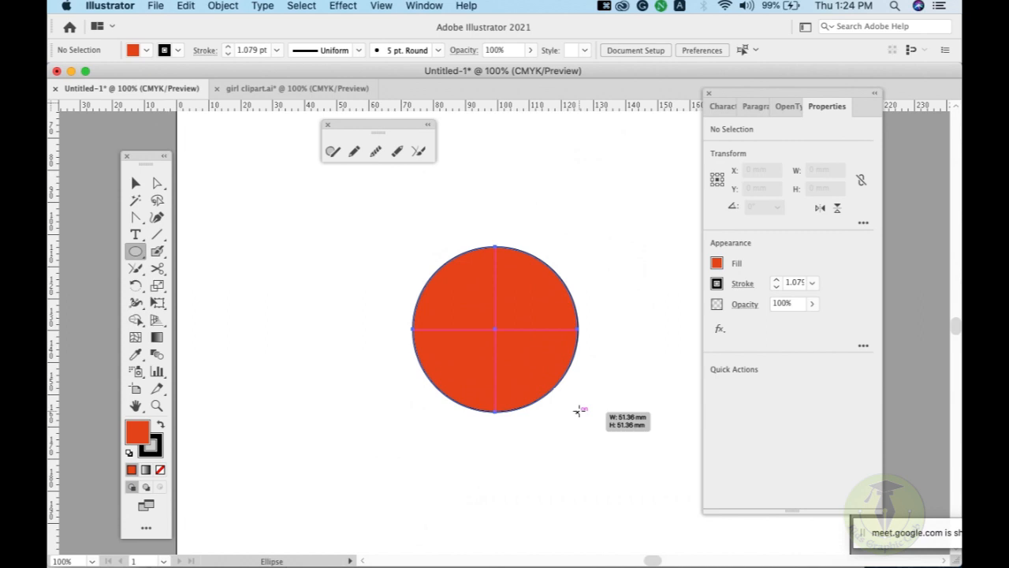
left_click_drag(579, 411, 581, 408)
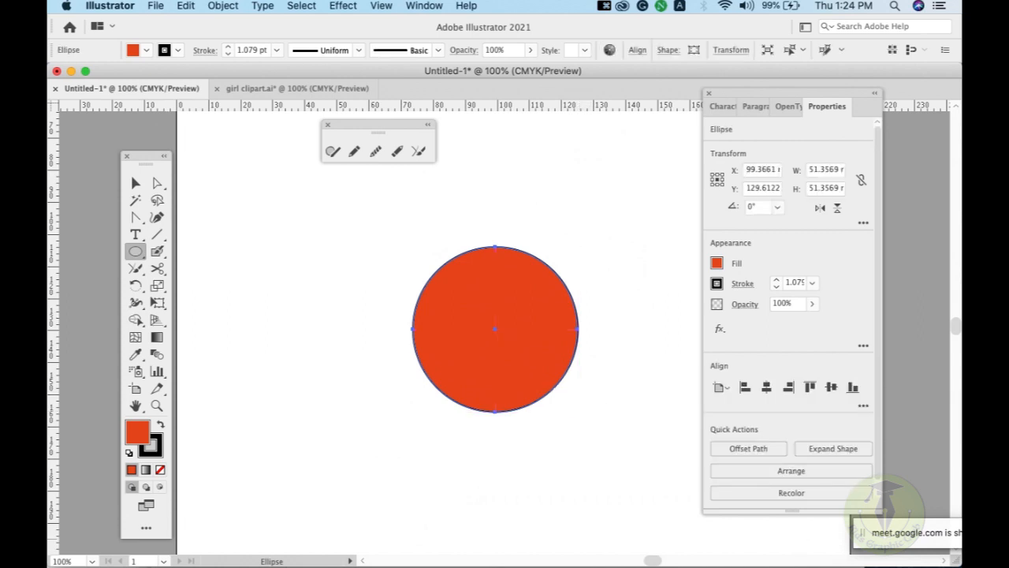
left_click(439, 555)
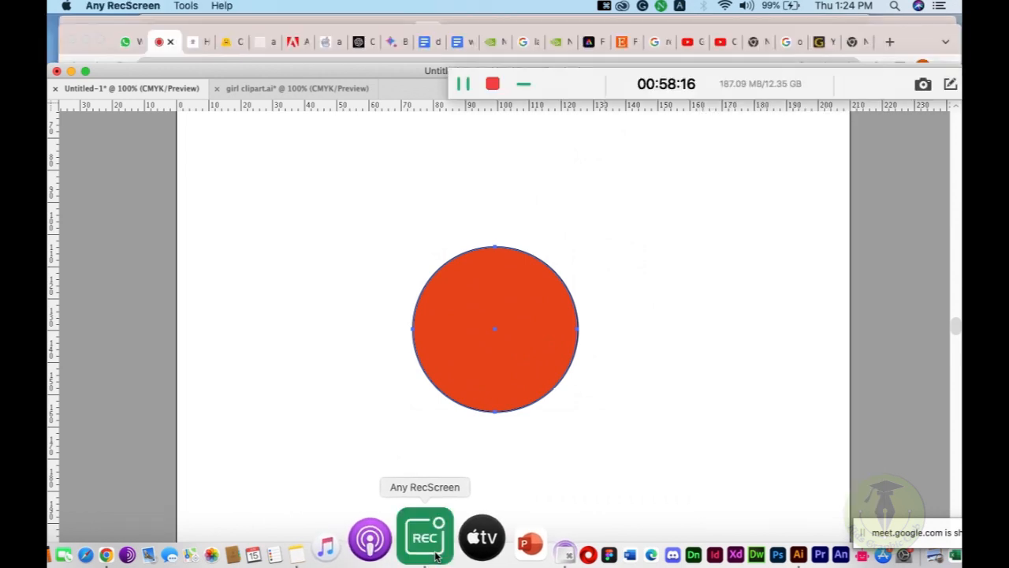
left_click(658, 335)
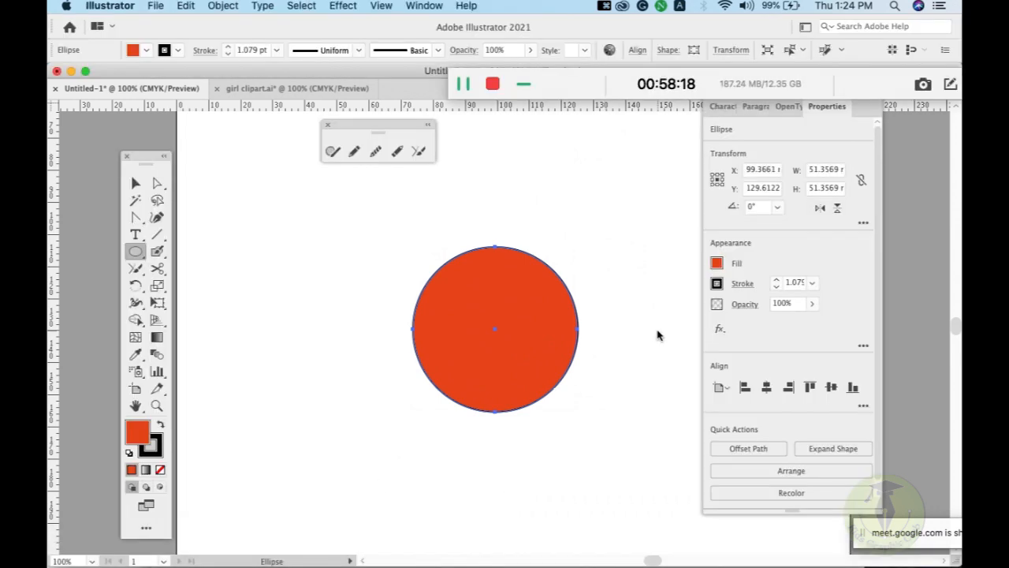
left_click(519, 87)
left_click(522, 85)
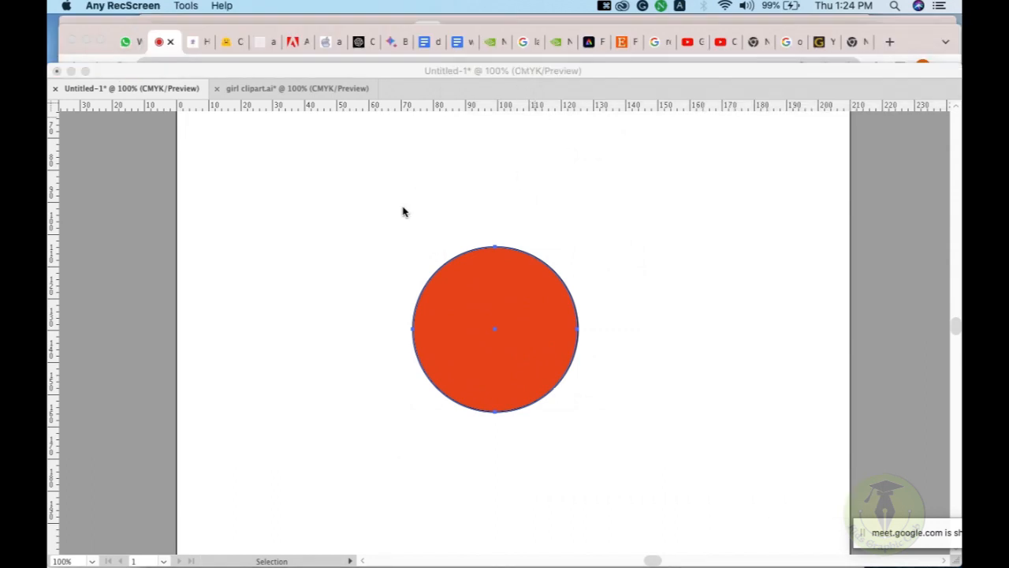
left_click(402, 215)
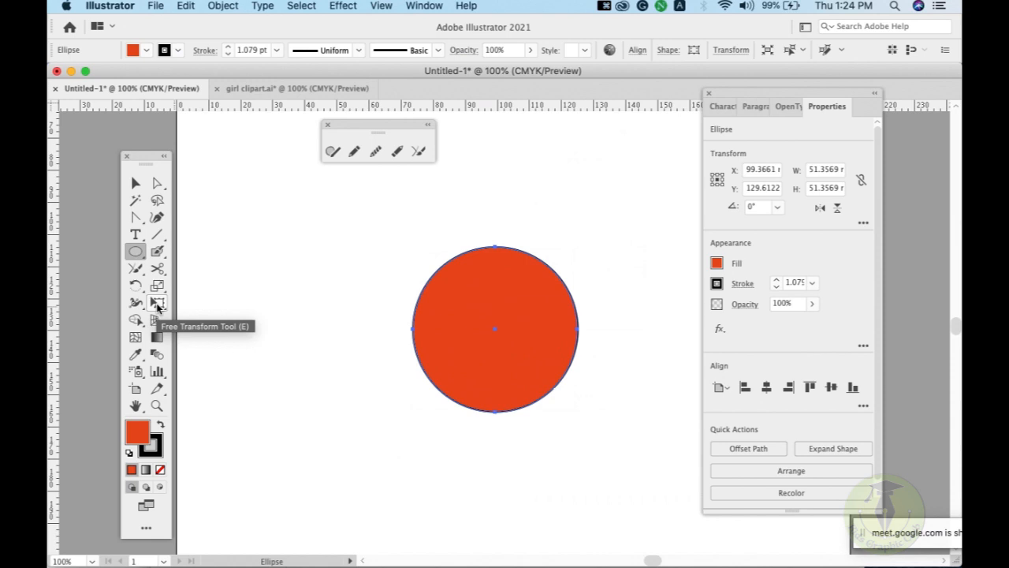
Delete the circle and draw a horizontal ellipse about 88 mm wide and 43 mm high.
key("BackSpace")
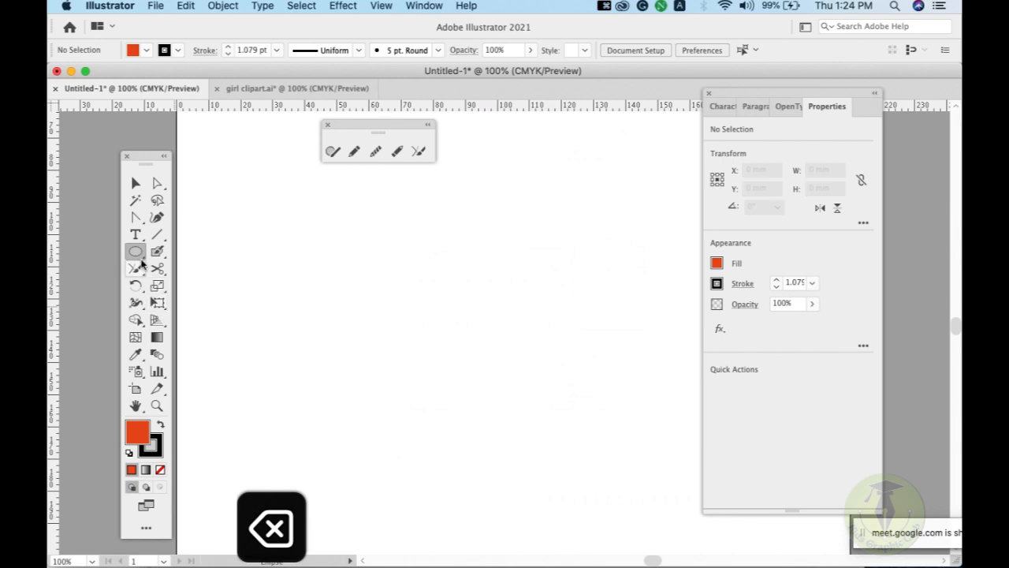
mouse_move(305, 265)
left_mouse_down()
mouse_move(452, 324)
mouse_move(588, 403)
left_mouse_up()
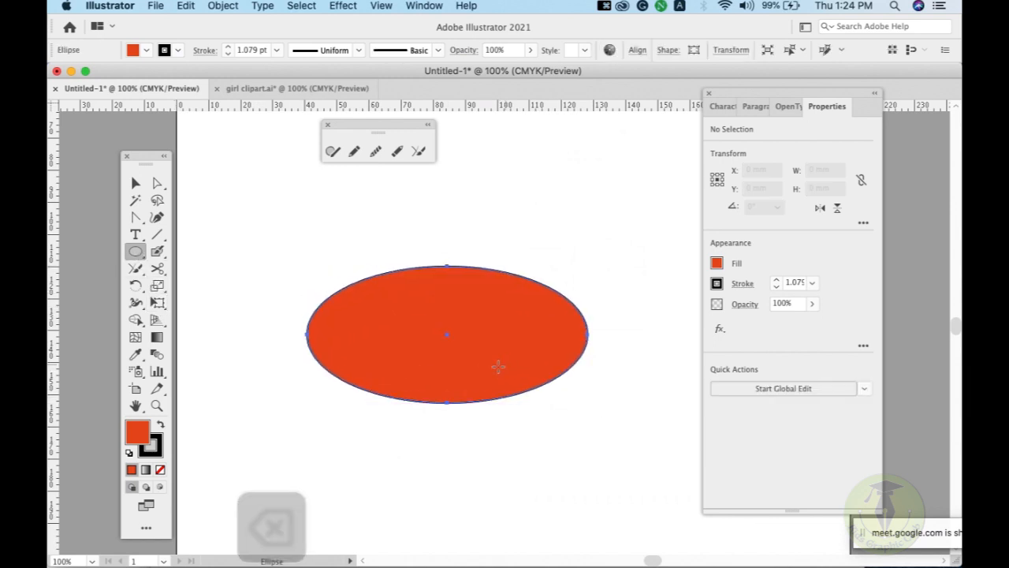
Enlarge the ellipse with Free Transform to about 90 mm wide and 51 mm high, and rotate it about 10° counterclockwise.
left_click(157, 302)
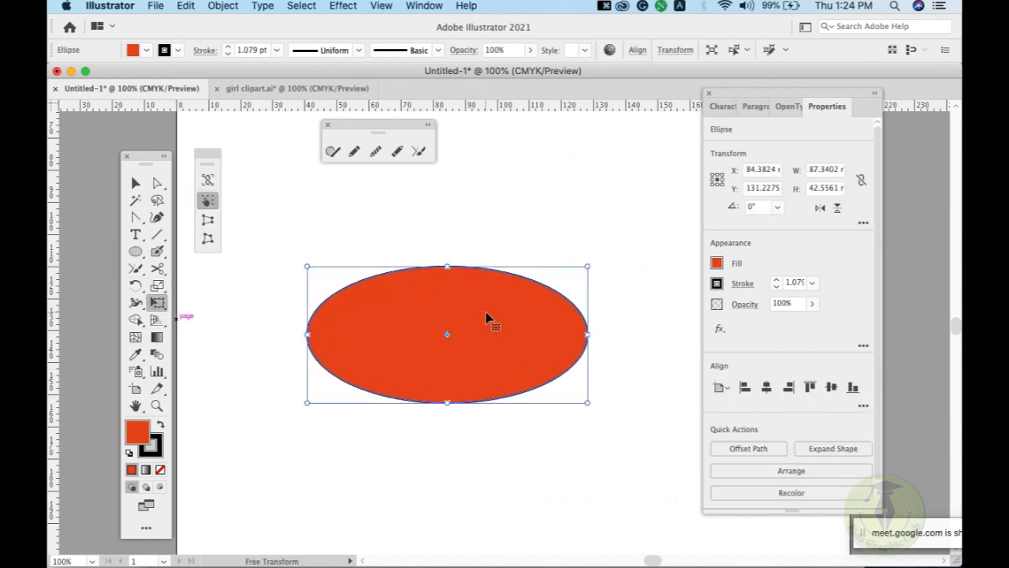
left_click_drag(586, 266, 598, 236)
left_click_drag(558, 308, 579, 301)
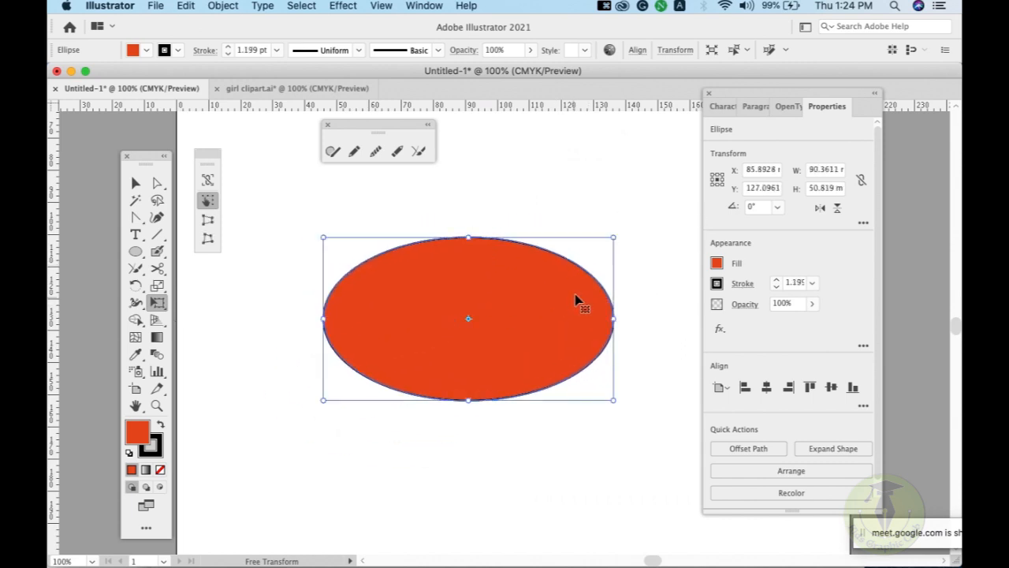
left_click_drag(622, 228, 579, 199)
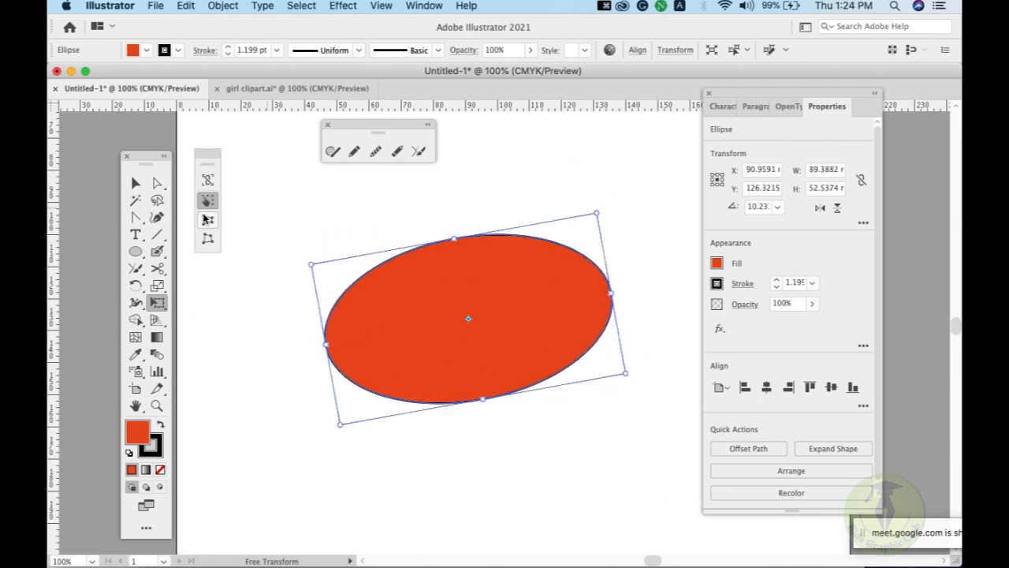
Widen the ellipse's upper edge with Perspective Distort, pull its upper-left corner inward with Free Distort, and move the shape slightly up and left.
left_click(207, 220)
mouse_move(313, 265)
left_mouse_down()
mouse_move(373, 265)
mouse_move(300, 262)
left_mouse_up()
left_click(207, 238)
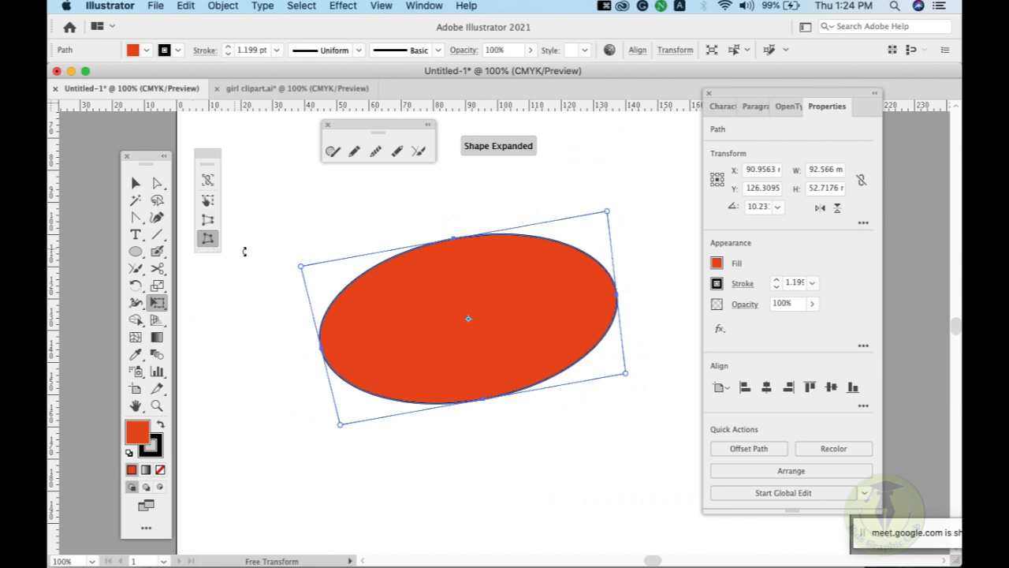
left_click_drag(306, 272, 358, 277)
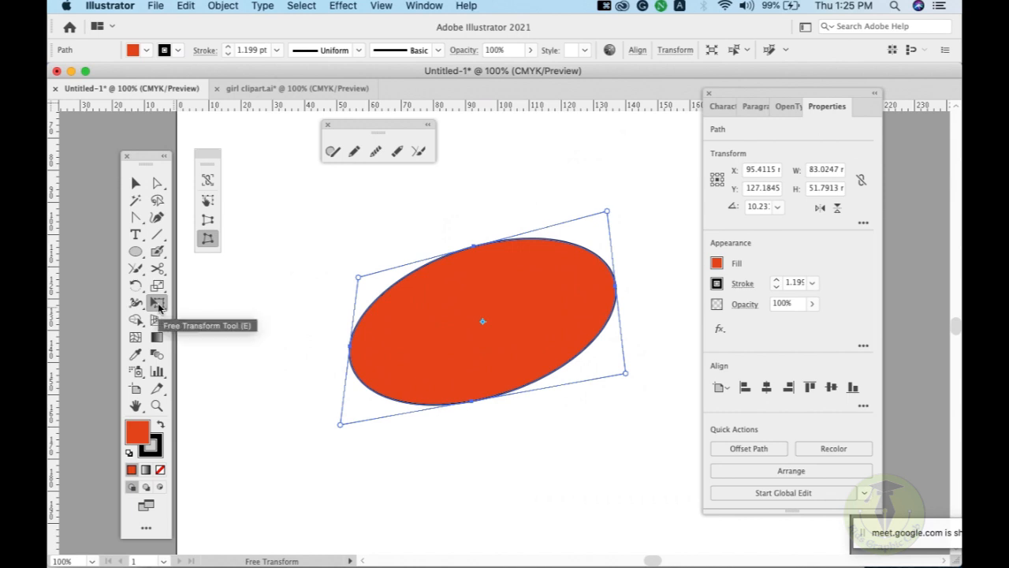
left_click_drag(403, 354, 373, 343)
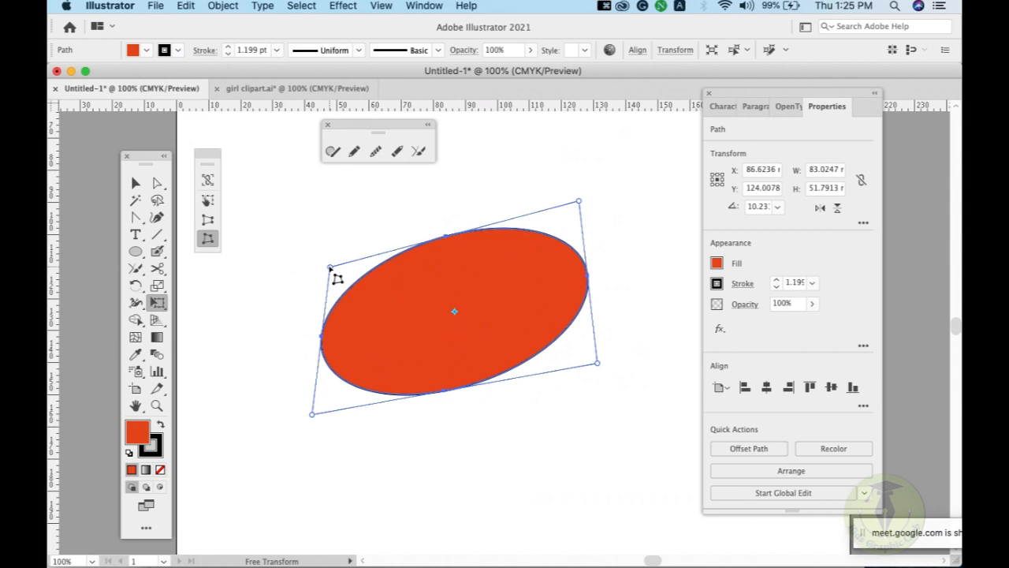
Rotate the ellipse clockwise with Free Transform until it slopes down to the right, and narrow its upper edge with Perspective Distort.
left_click(207, 200)
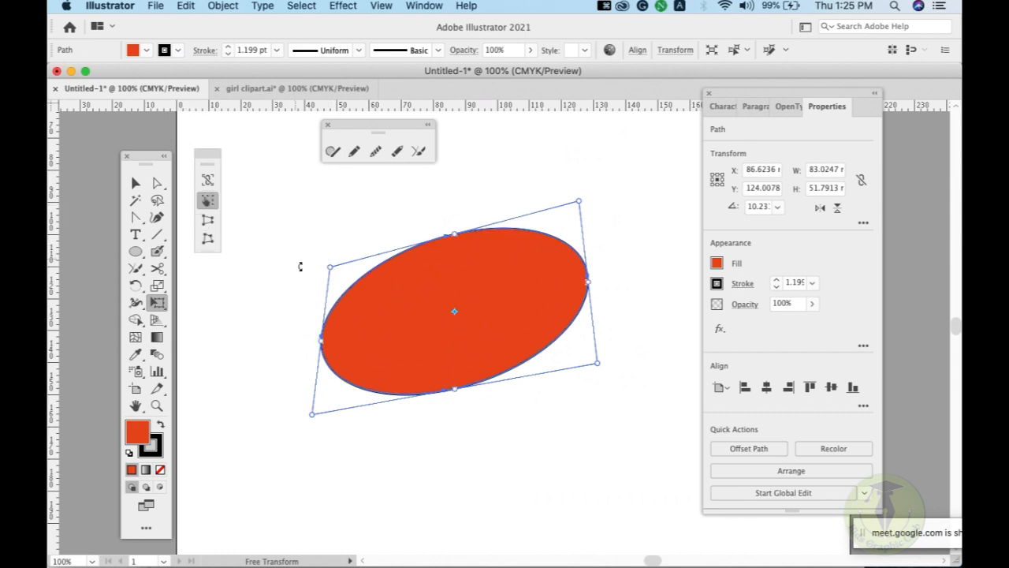
left_click_drag(330, 268, 299, 181)
left_click(207, 220)
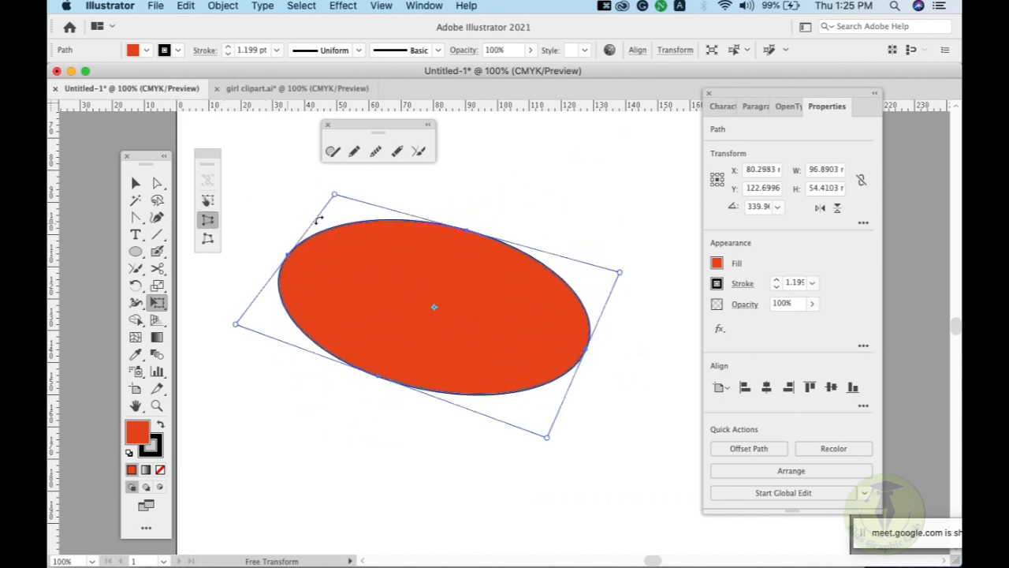
left_click_drag(341, 204, 366, 212)
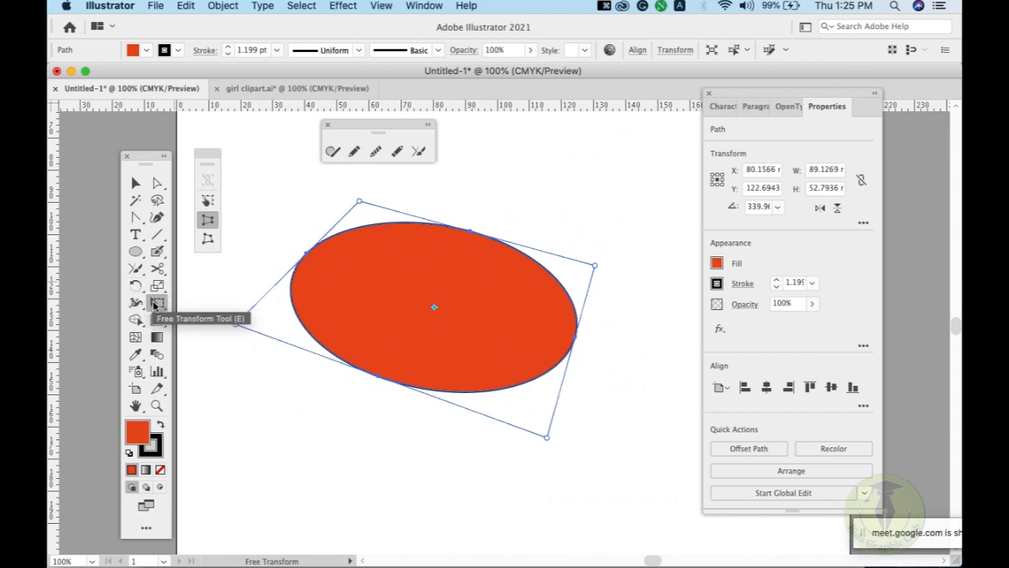
Review the Scale and Free Transform tool variants, and move the ellipse slightly down and right with Free Transform.
left_click(156, 285)
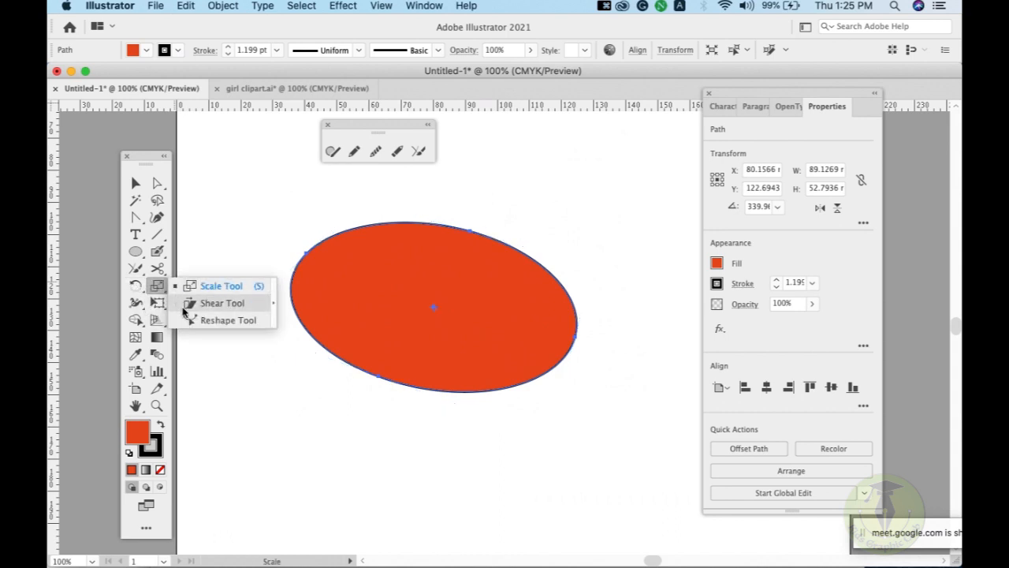
left_click(186, 288)
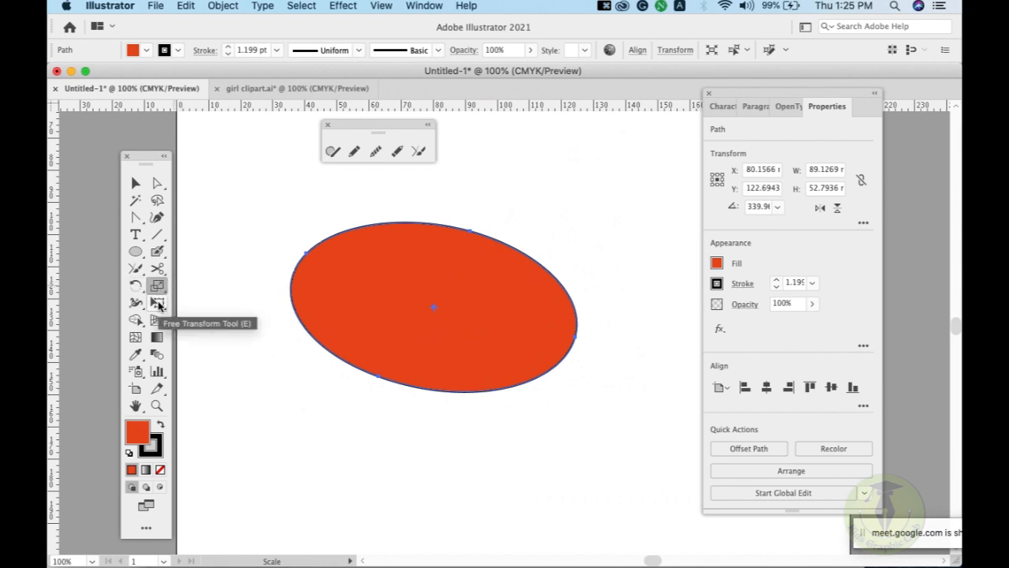
left_click(158, 303)
left_click_drag(383, 304, 404, 312)
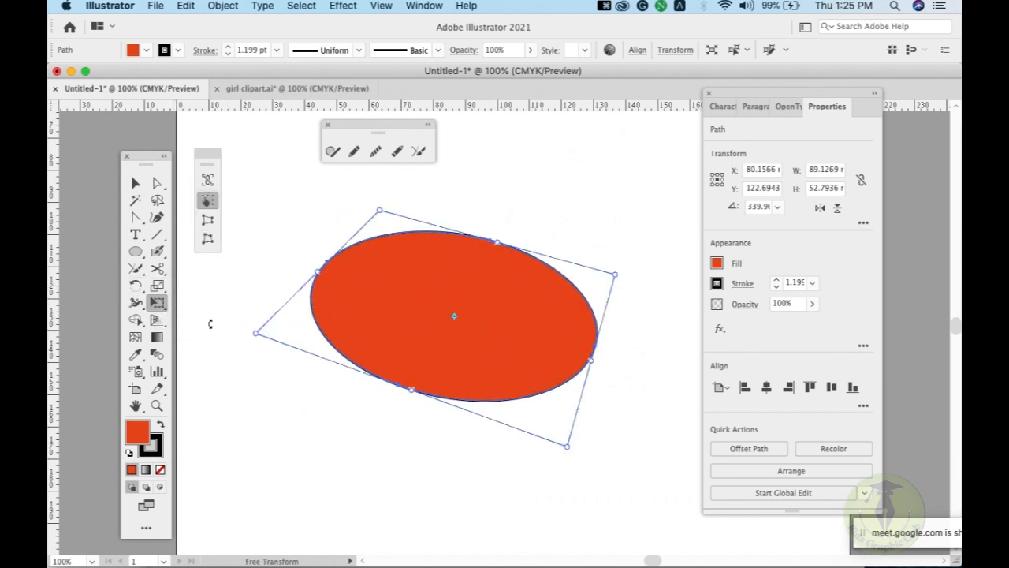
left_click(158, 306)
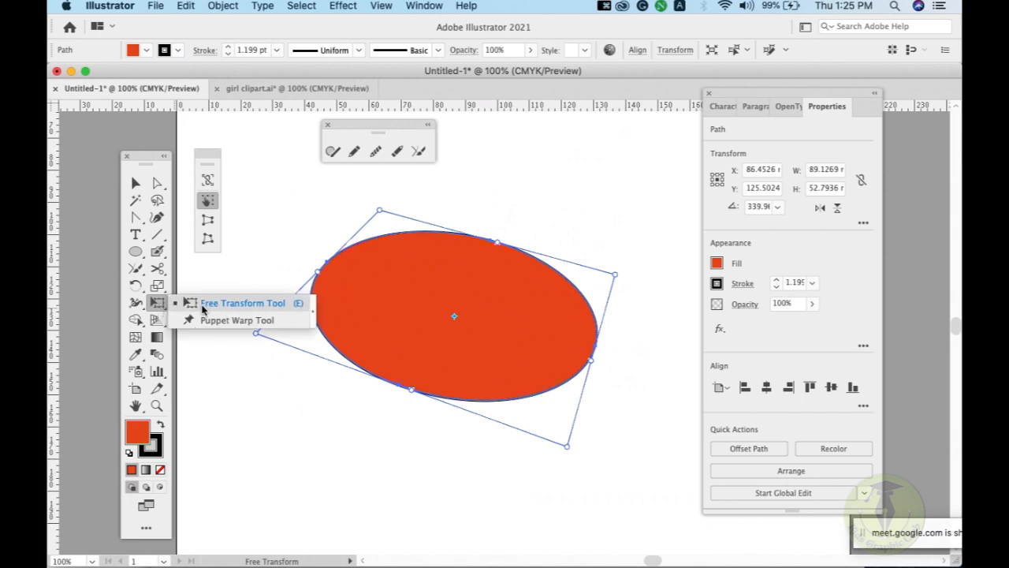
left_click(202, 306)
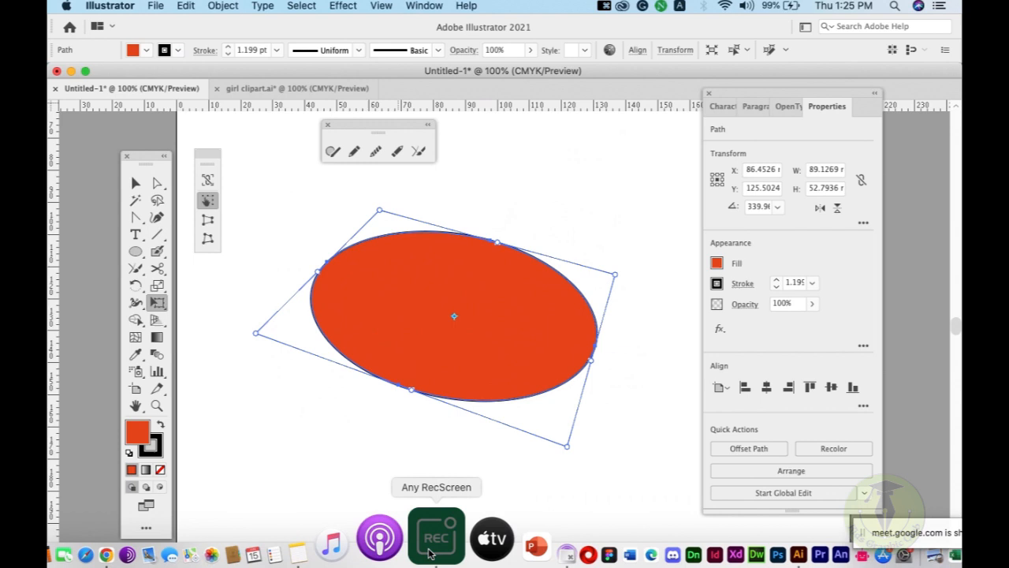
left_click(422, 534)
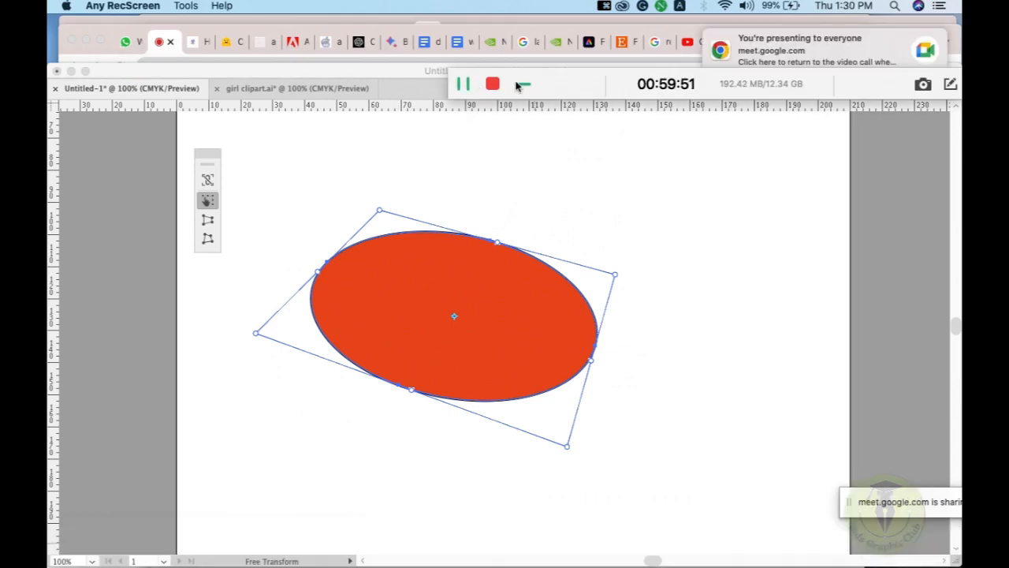
left_click(525, 84)
left_click(660, 192)
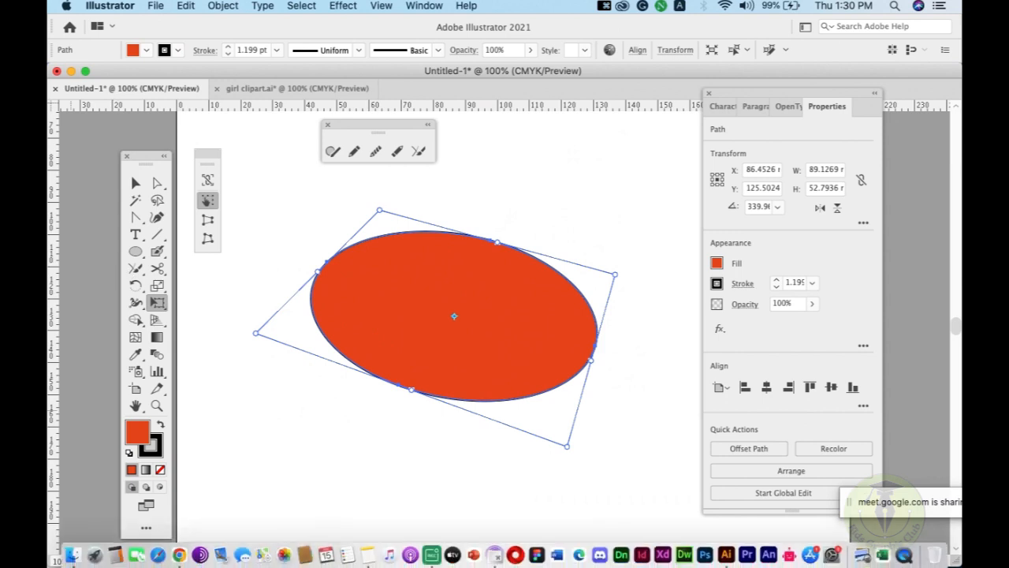
Choose the Scissors tool and set the ellipse's stroke weight to 6 pt.
left_click(156, 272)
mouse_move(156, 274)
left_mouse_down()
mouse_move(226, 298)
mouse_move(224, 287)
left_mouse_up()
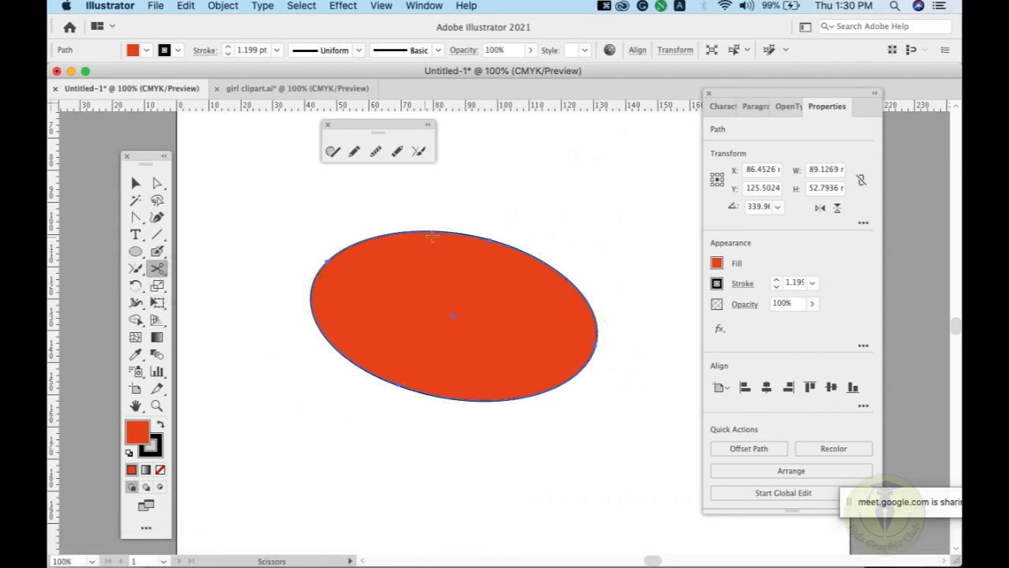
left_click(776, 280)
left_click(776, 280)
left_click(777, 280)
left_click(776, 280)
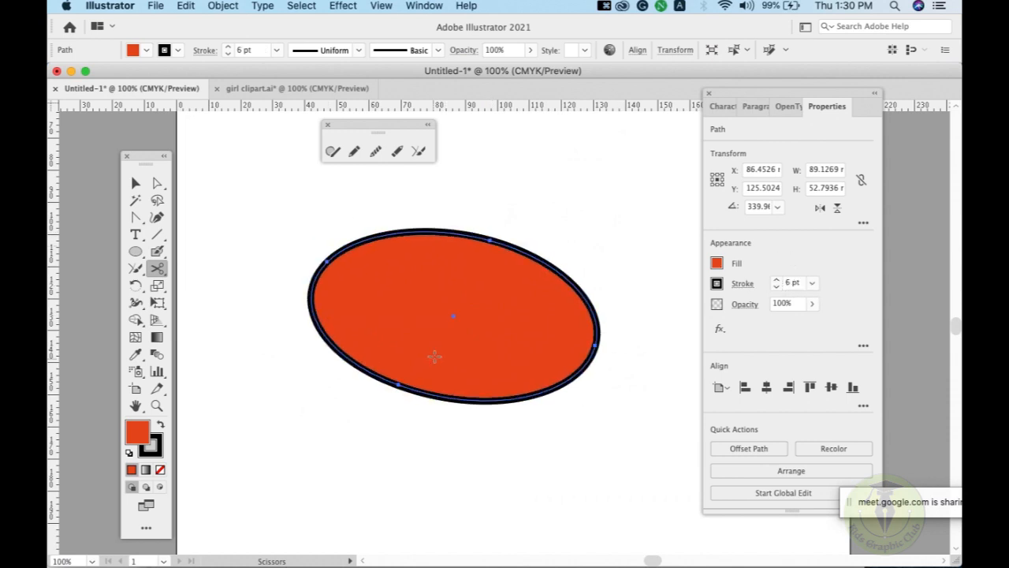
Try to cut the ellipse inside its fill with the Scissors tool, at an upper and a lower point.
left_click(414, 251)
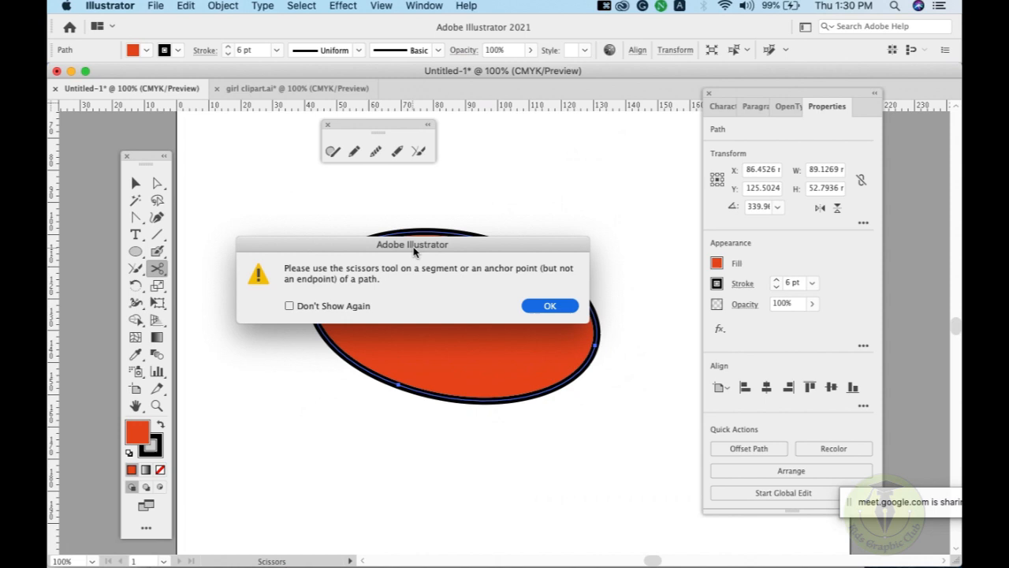
left_click(555, 305)
left_click(433, 365)
left_click(551, 309)
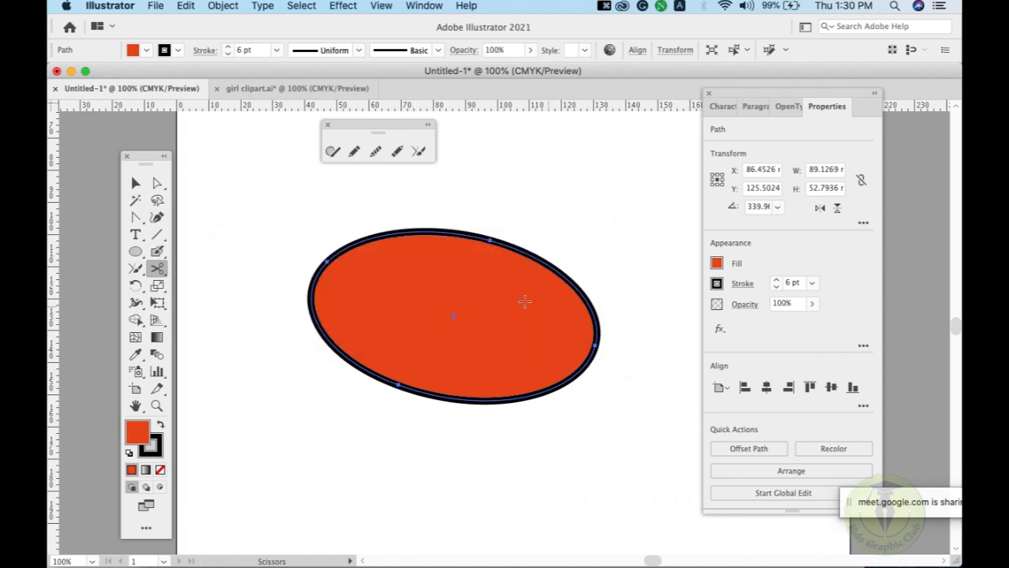
Cut the ellipse's outline at its upper and lower edges with the Scissors tool, and move the right half away from the left.
left_click(417, 231)
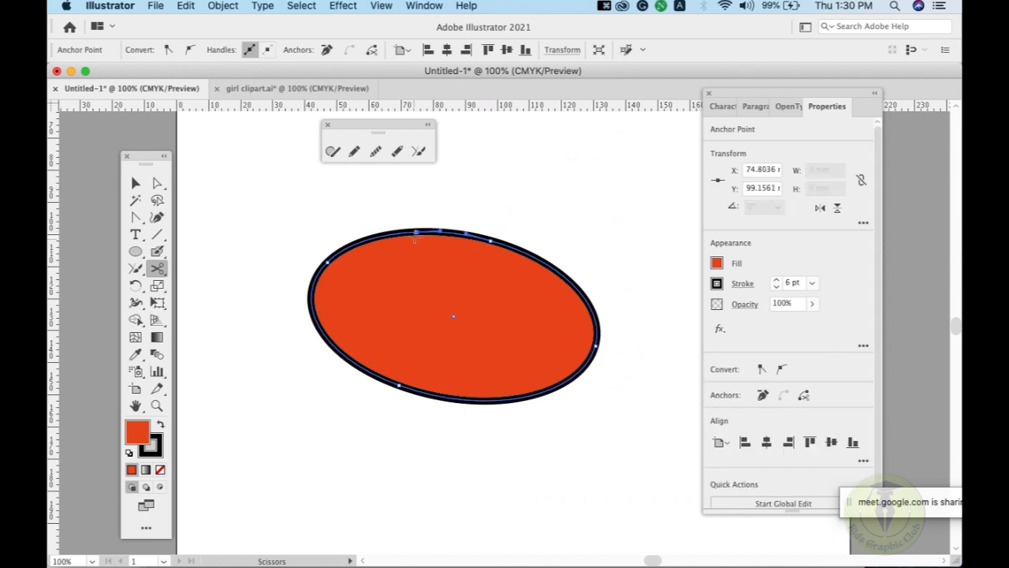
left_click(476, 402)
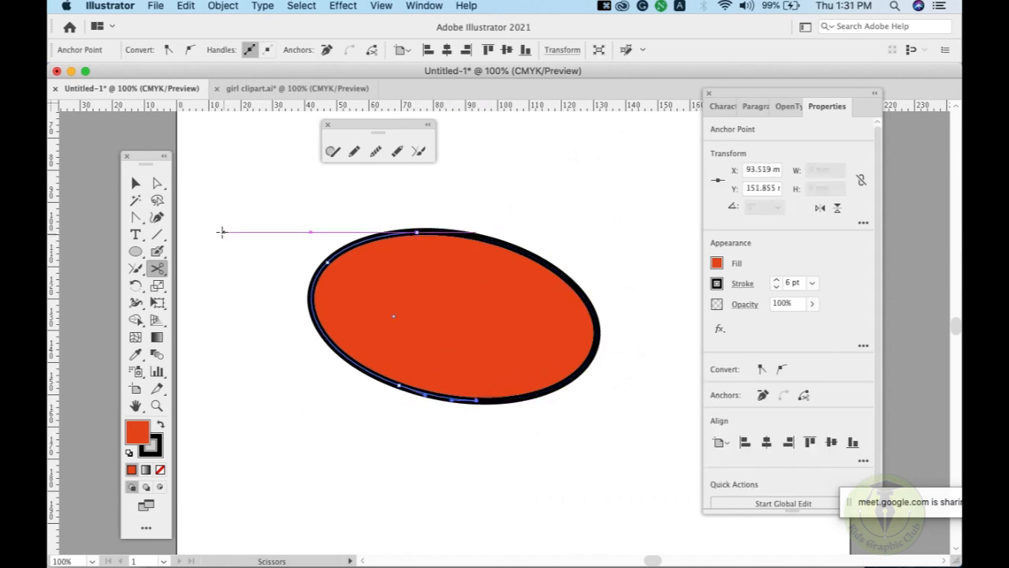
left_click(136, 182)
left_click_drag(523, 286, 620, 274)
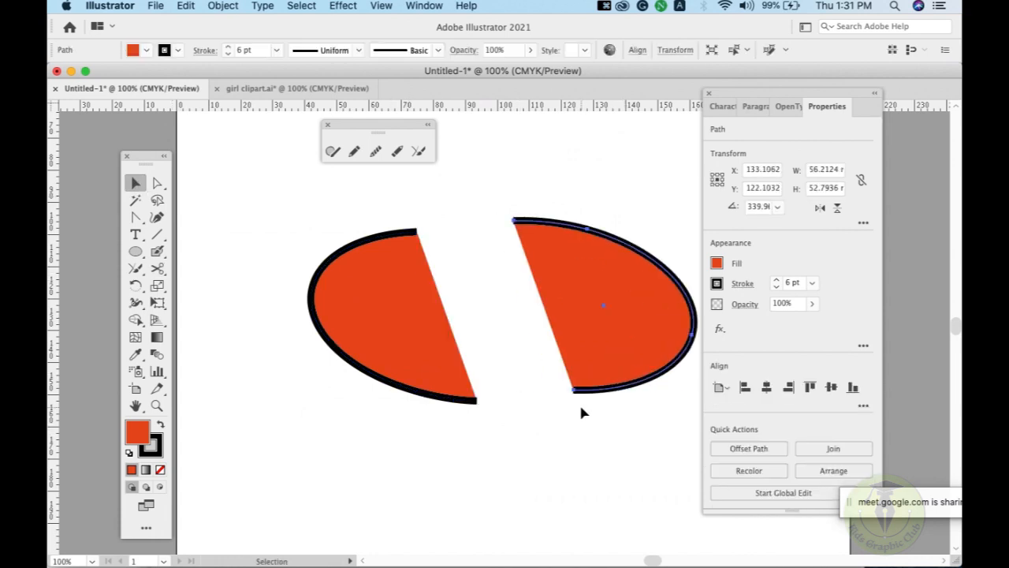
Undo the move of the right half and both scissors cuts.
key("a")
key("super+z")
key("super+z")
key("super+z")
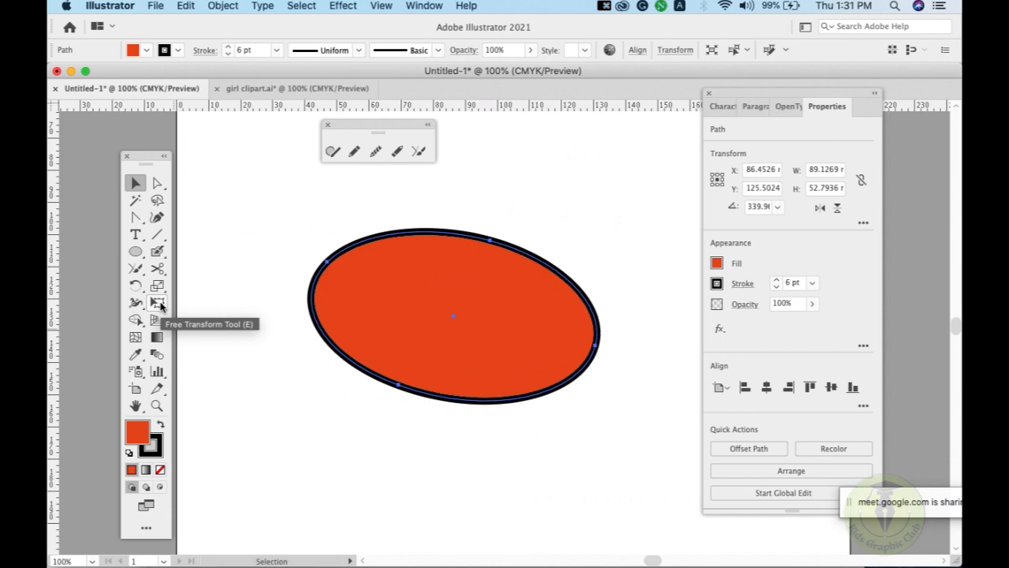
Delete the ellipse and draw a rectangle about 61 mm wide and 51 mm high.
key("BackSpace")
key("BackSpace")
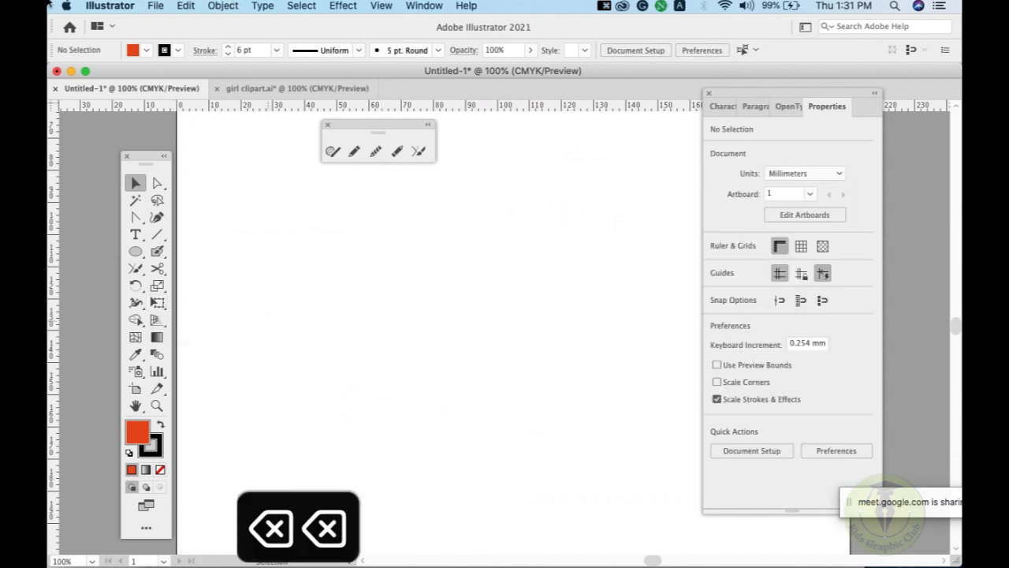
left_click_drag(136, 252, 225, 250)
left_click_drag(381, 242, 579, 405)
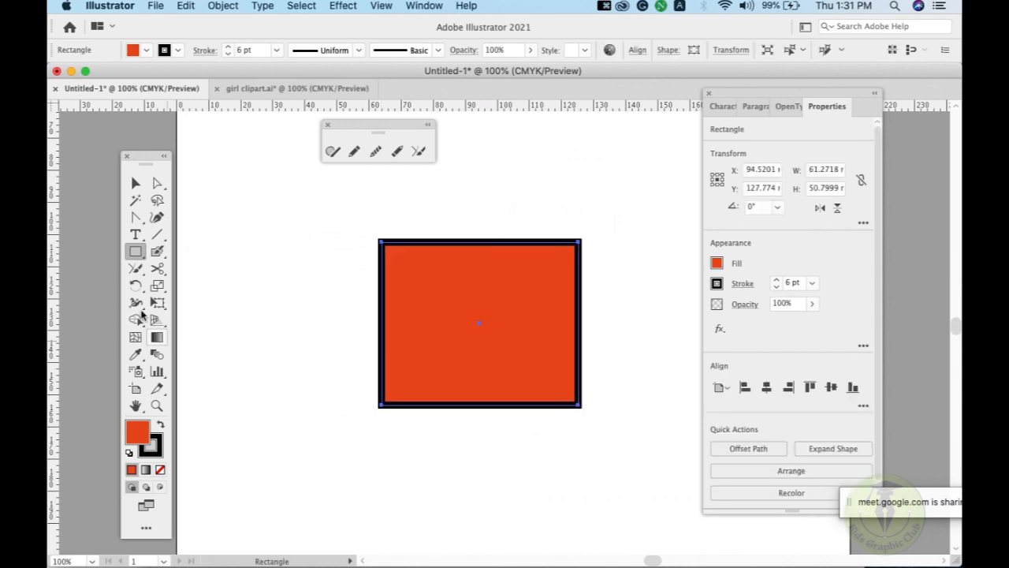
Enlarge the rectangle with Free Transform to about 67 mm wide and 57 mm high, and rotate it about 13° clockwise.
left_click_drag(156, 303, 154, 304)
mouse_move(492, 347)
left_mouse_down()
mouse_move(439, 372)
mouse_move(475, 354)
left_mouse_up()
mouse_move(562, 250)
left_mouse_down()
mouse_move(522, 292)
mouse_move(592, 227)
mouse_move(586, 219)
mouse_move(617, 257)
mouse_move(608, 210)
mouse_move(612, 243)
left_mouse_up()
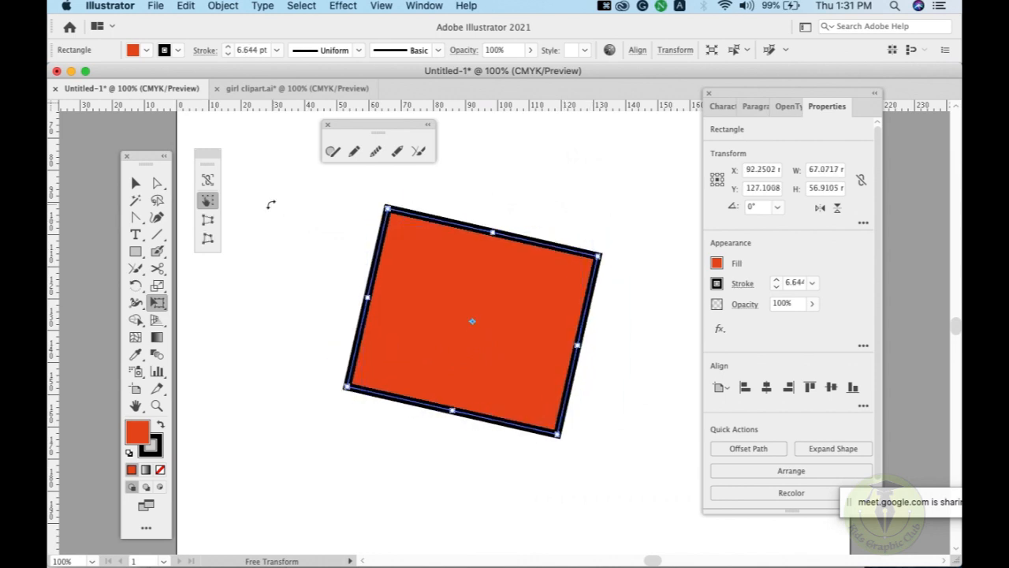
Distort the rotated rectangle with Perspective Distort, shortening its left edge, and return to the Selection tool.
left_click(210, 238)
left_click_drag(387, 209, 412, 274)
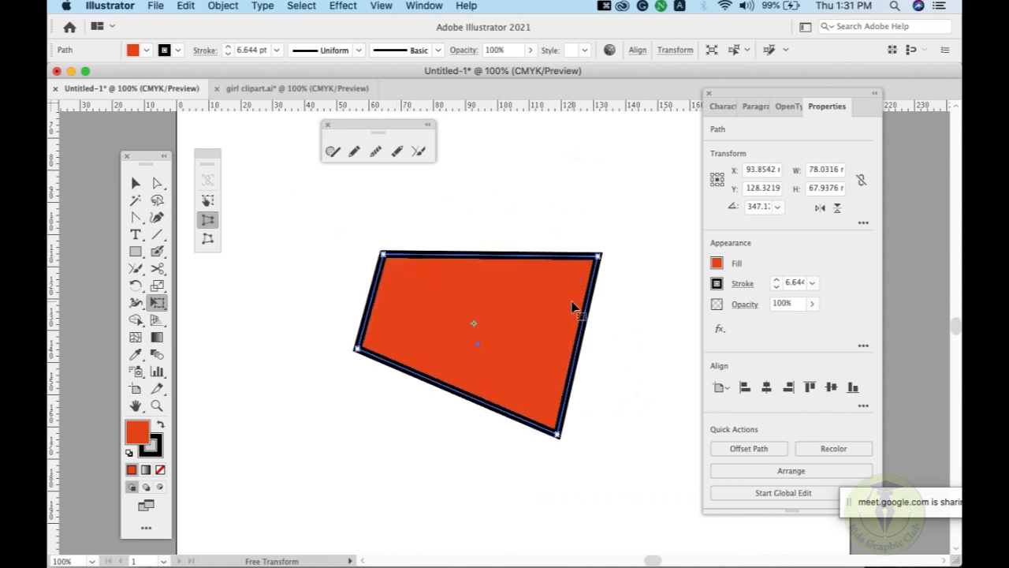
left_click(129, 183)
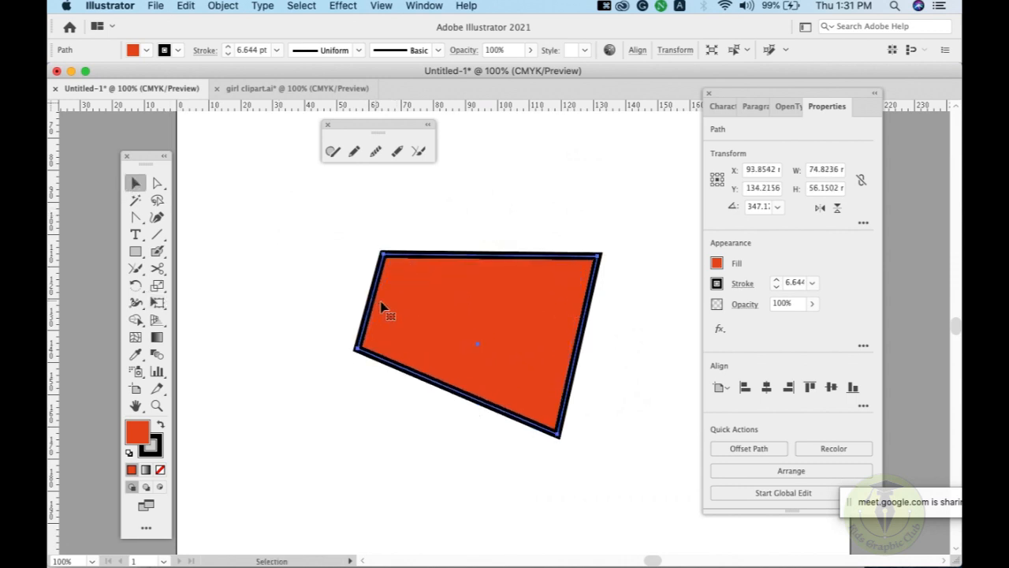
Undo the rectangle's distortion and rotation, and deselect it.
key("super+z")
key("super+z")
key("super+z")
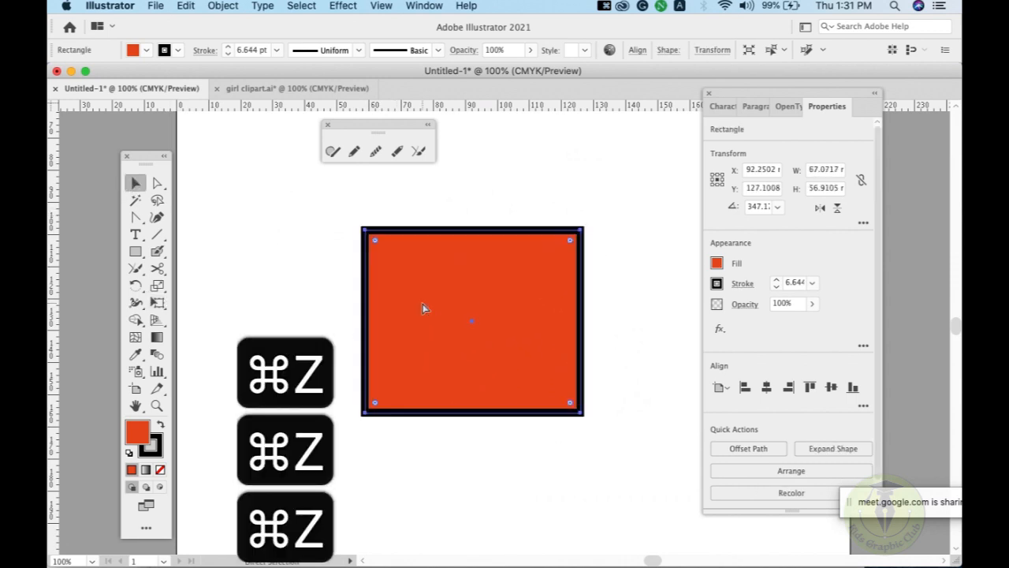
left_click(274, 281)
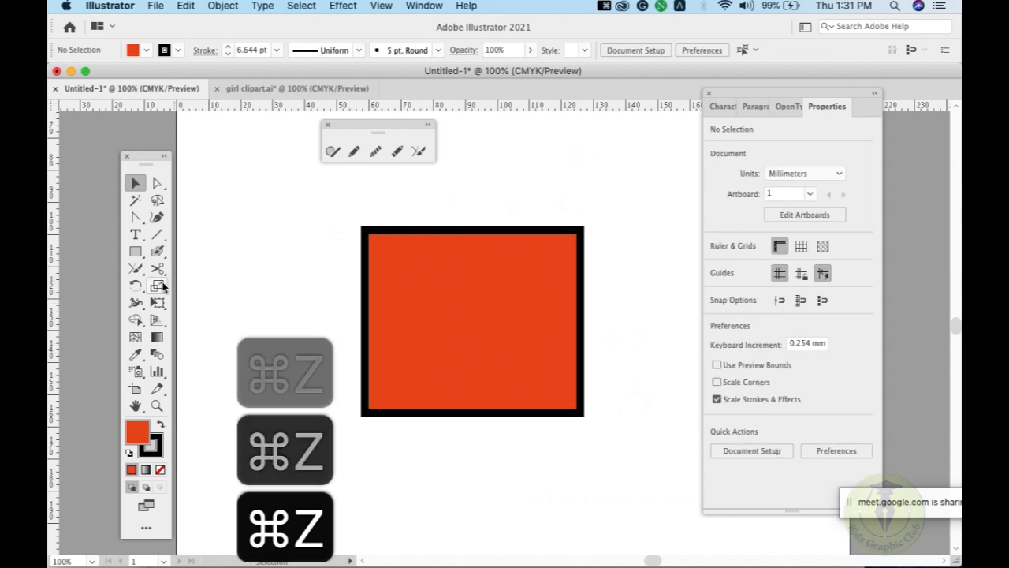
Select the rectangle, try resizing it with the Scale tool by pulling from inside its fill, and undo the change.
left_click(157, 284)
left_click(136, 183)
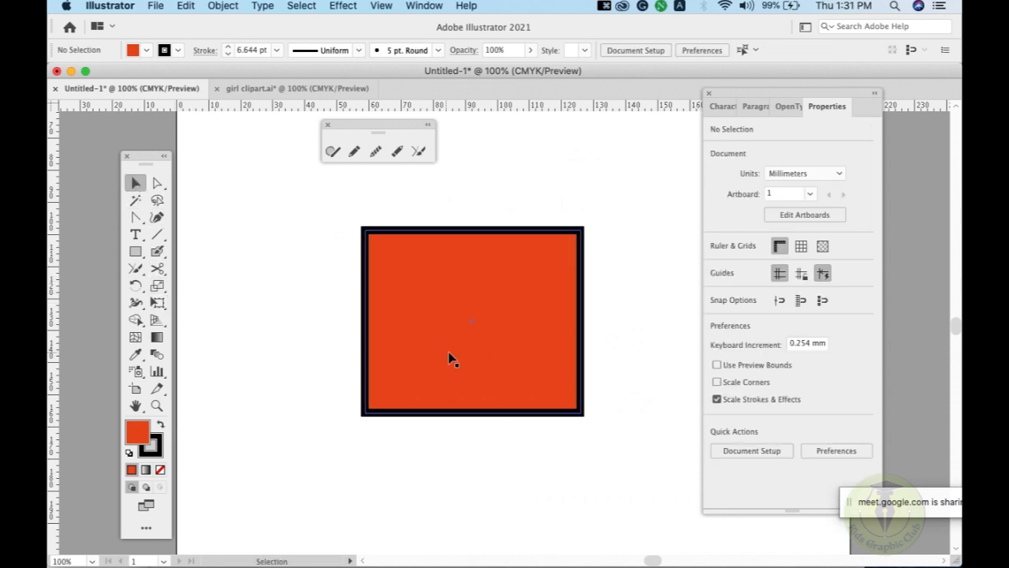
left_click(447, 353)
left_click(157, 287)
left_click_drag(473, 300, 453, 310)
key("super+z")
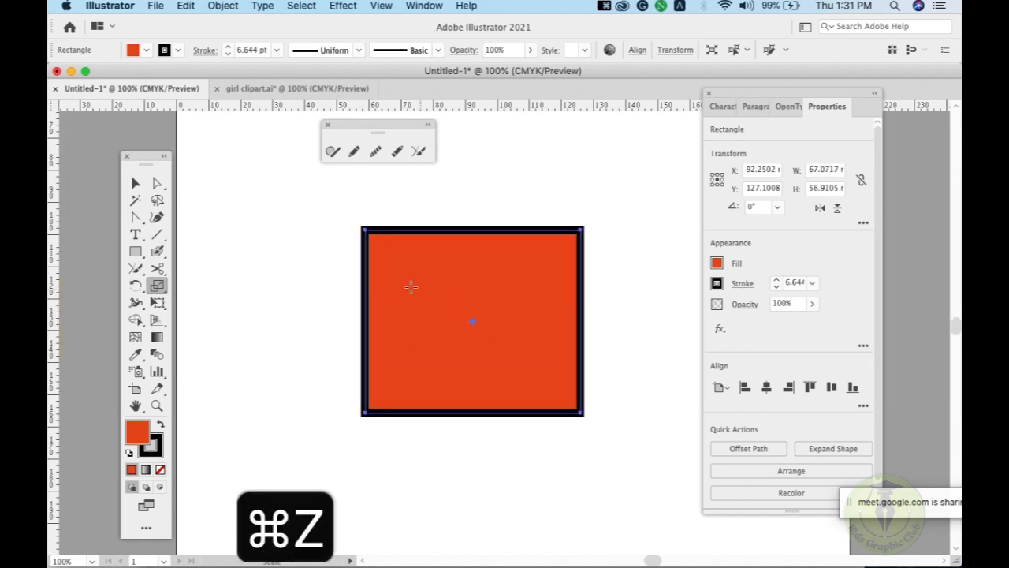
Scale the rectangle to about 93 by 78 mm, then instead to about 105 by 51 mm, undoing each scaling.
mouse_move(366, 230)
left_mouse_down()
mouse_move(325, 195)
mouse_move(379, 252)
mouse_move(323, 197)
left_mouse_up()
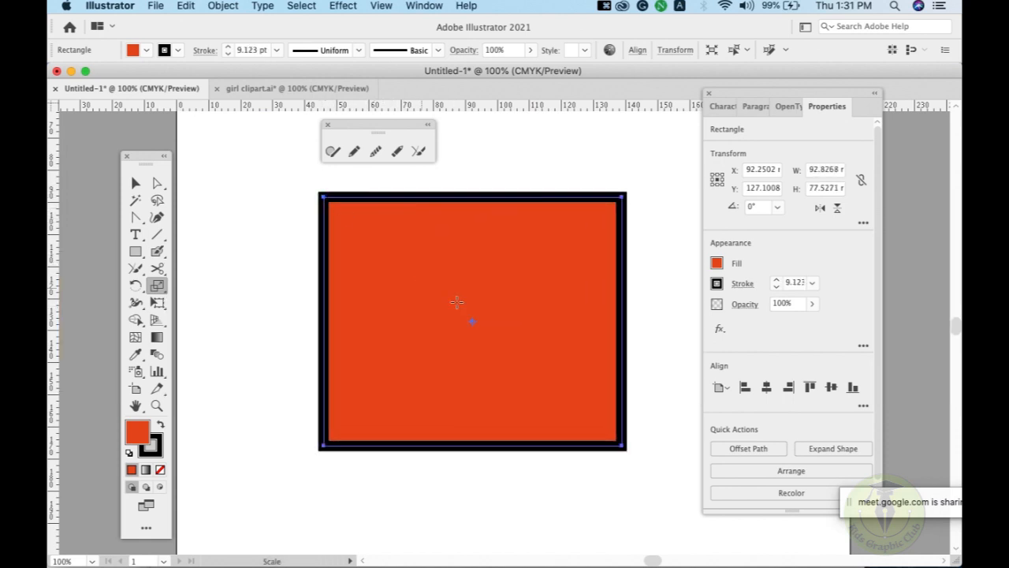
key("super+z")
left_click_drag(504, 334, 525, 338)
key("super+z")
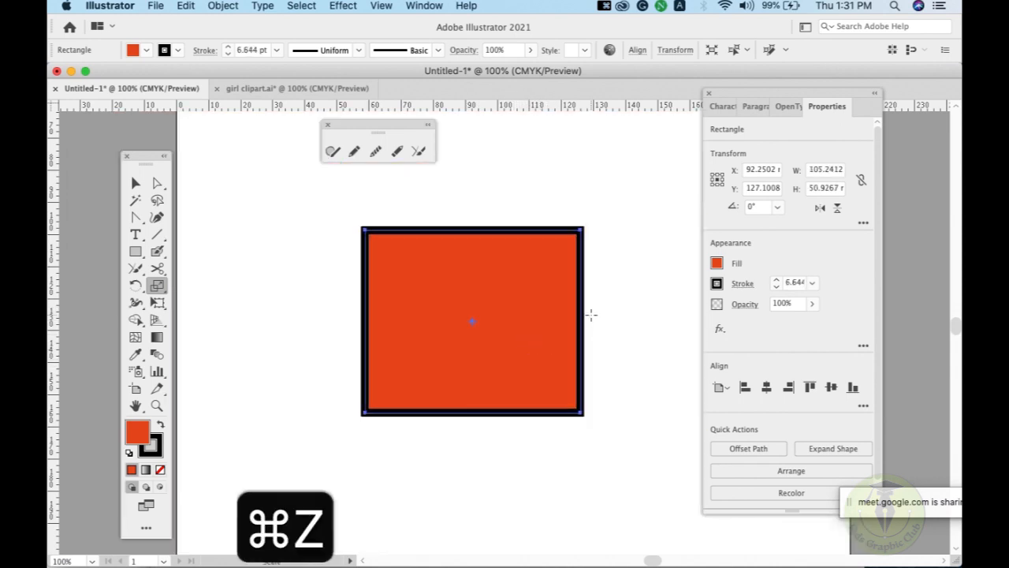
Scale the rectangle slightly larger to about 70 by 61 mm with the Scale tool, and move it about 6 mm to the left.
mouse_move(581, 231)
left_mouse_down()
mouse_move(668, 174)
mouse_move(533, 262)
mouse_move(585, 224)
left_mouse_up()
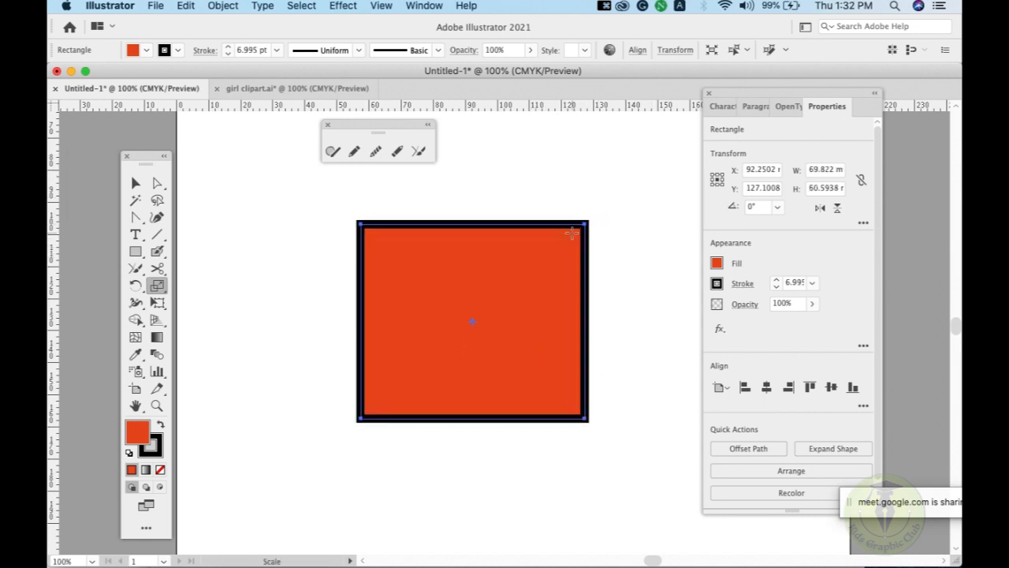
left_click(136, 183)
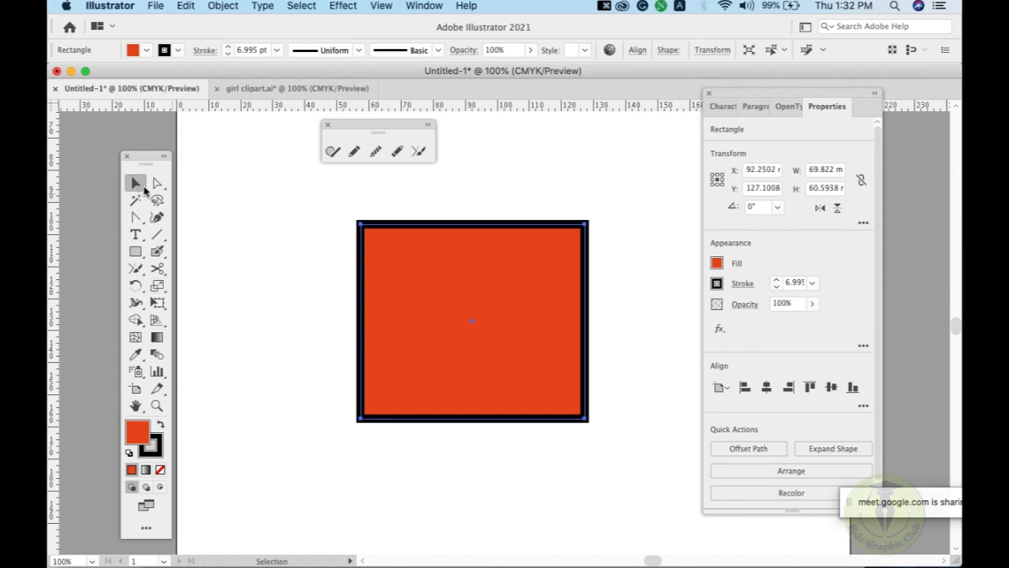
left_click_drag(486, 232, 467, 229)
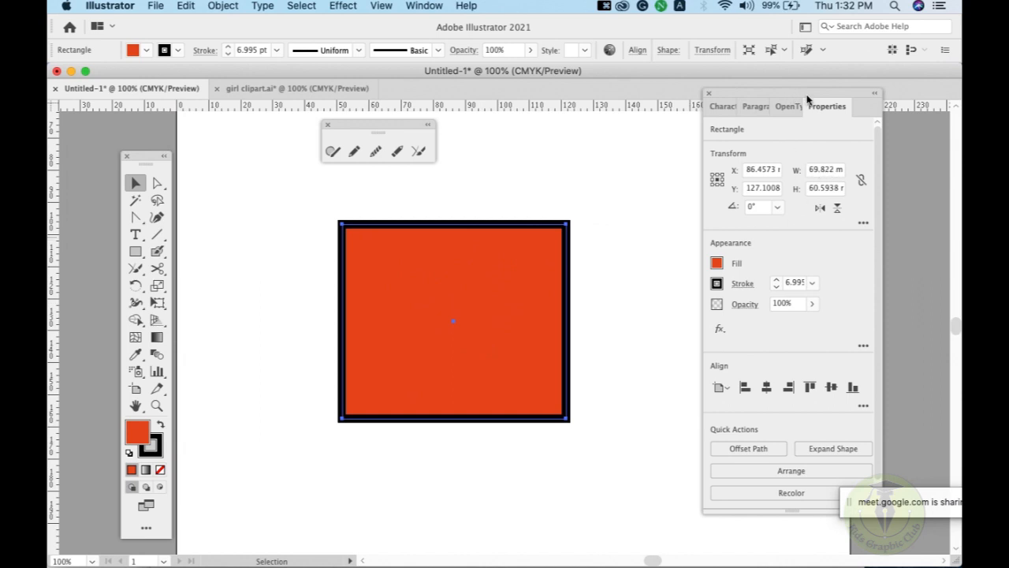
Change the ruler units of the document to inches.
right_click(581, 106)
left_click(612, 156)
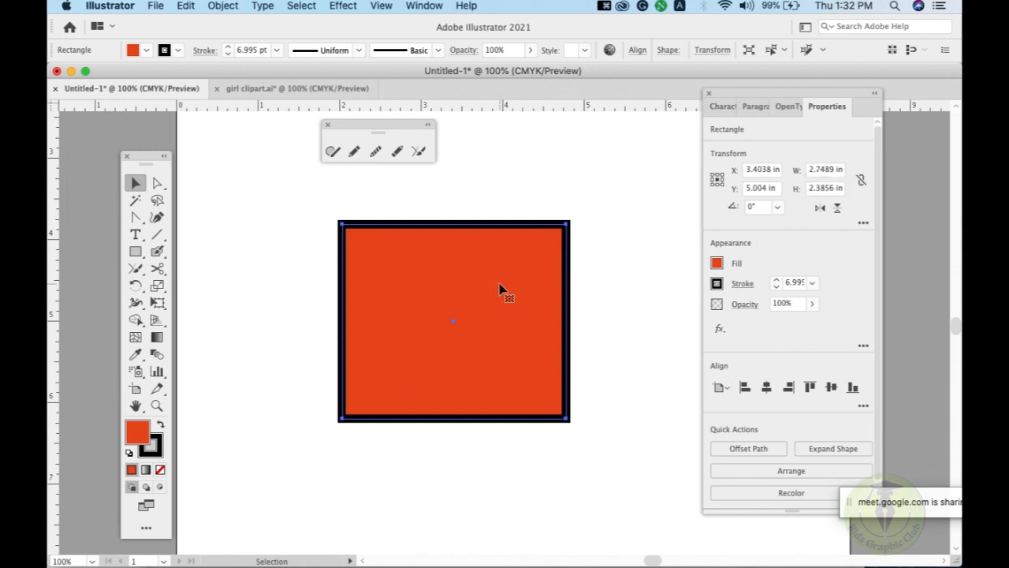
Open the Scale options for the rectangle and compare the Uniform and Non-Uniform previews, ending on Uniform.
double_click(158, 287)
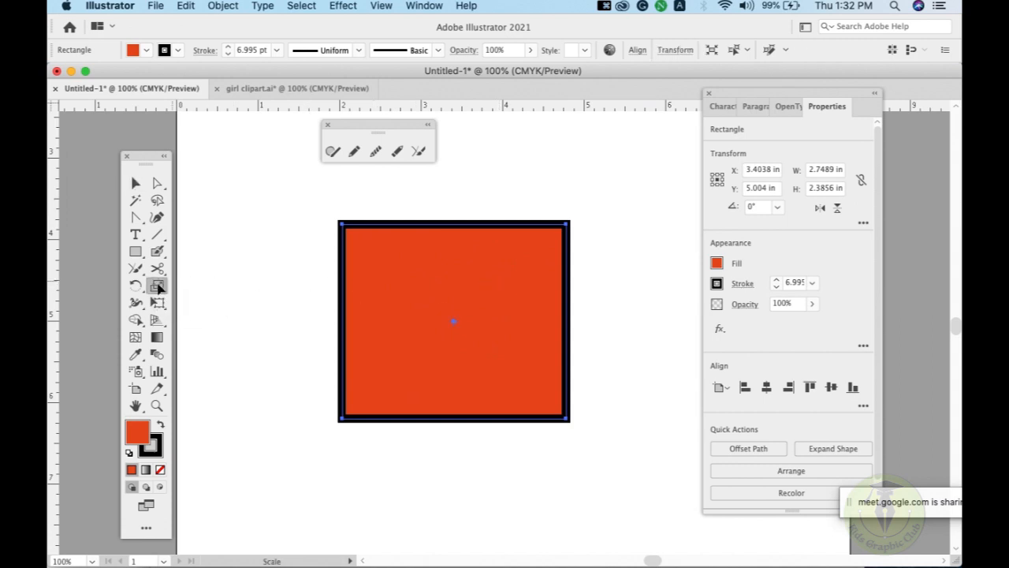
left_click_drag(644, 114, 661, 111)
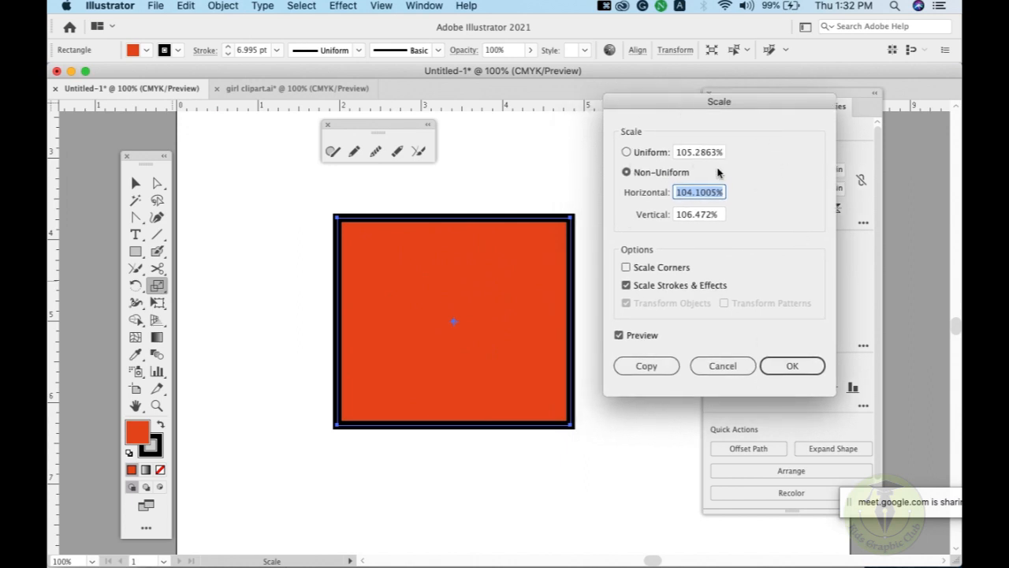
left_click(646, 153)
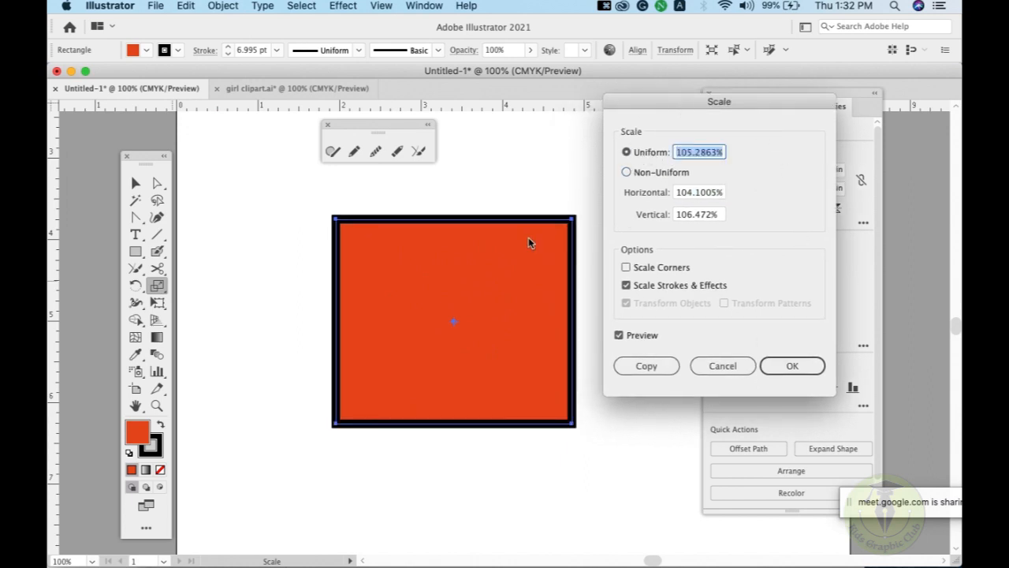
left_click(627, 173)
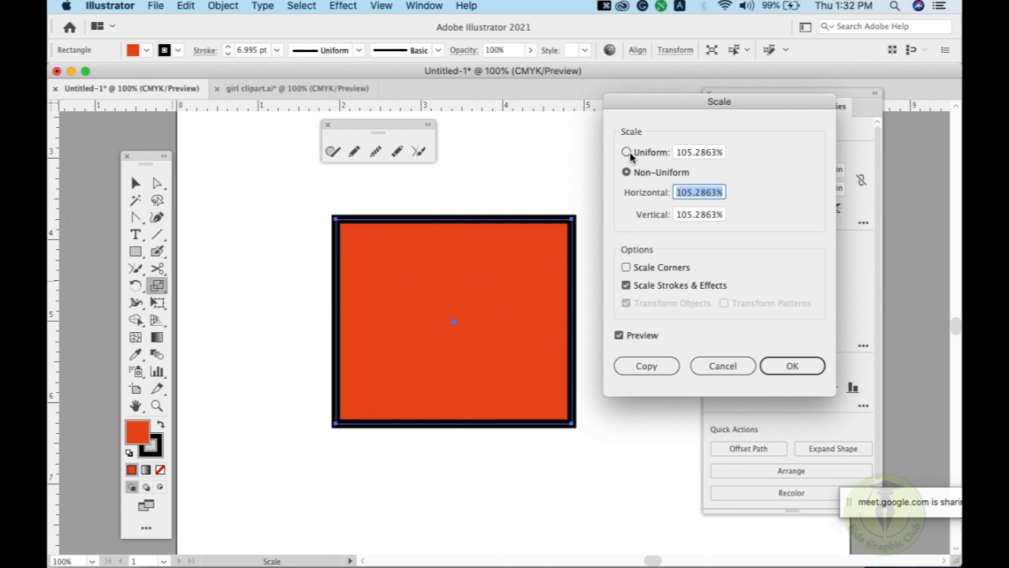
left_click_drag(667, 108, 458, 112)
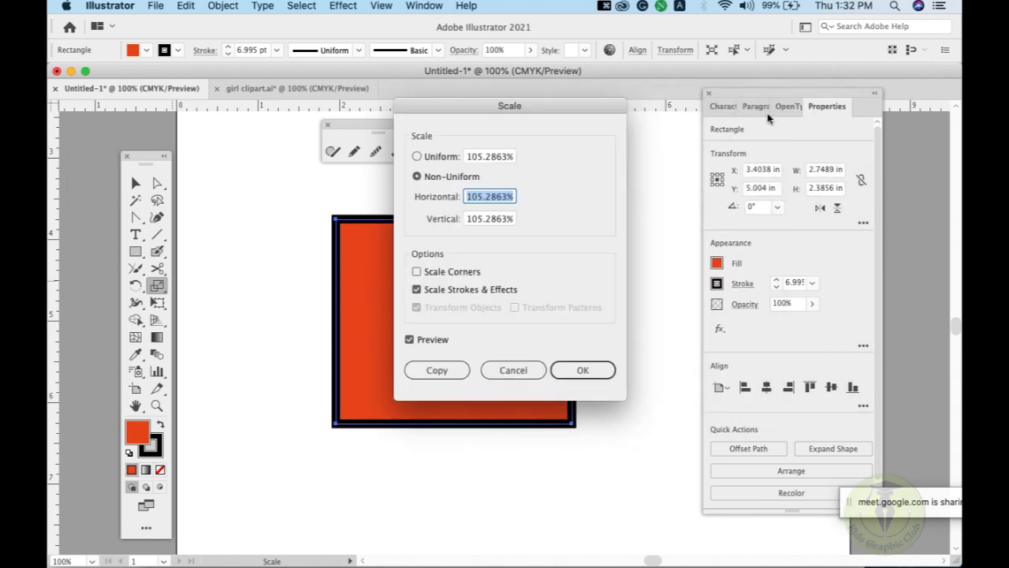
left_click_drag(472, 110, 704, 108)
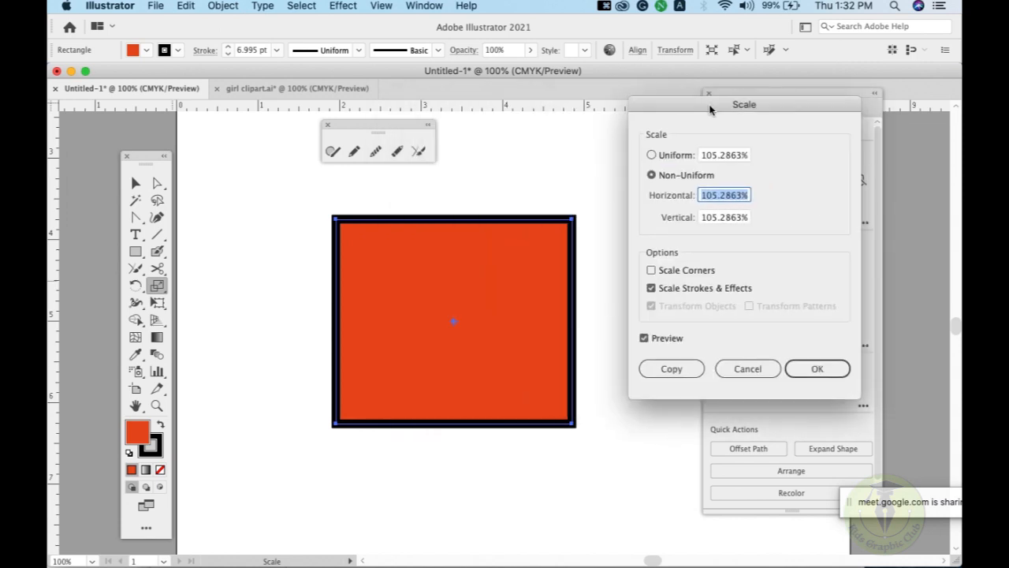
left_click(651, 155)
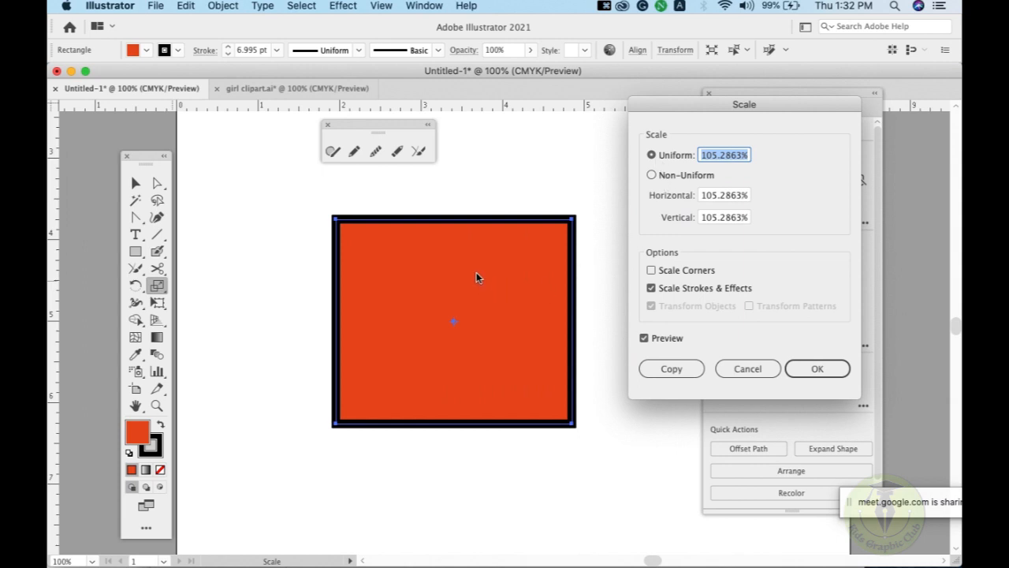
Scale the rectangle uniformly by 120%, and undo and redo the scaling to compare the sizes.
left_click_drag(740, 157, 761, 156)
double_click(717, 155)
key("BackSpace")
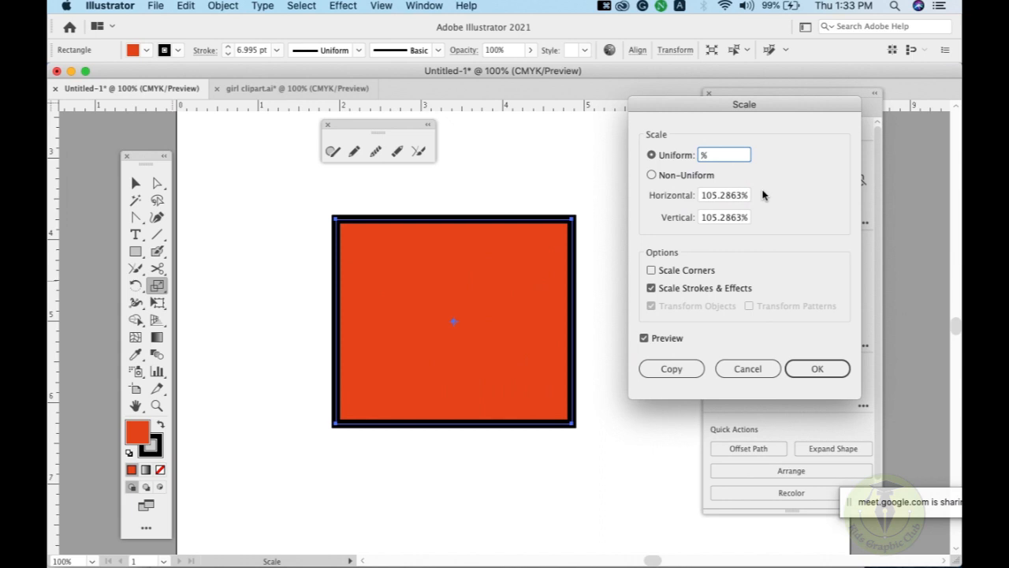
type("120")
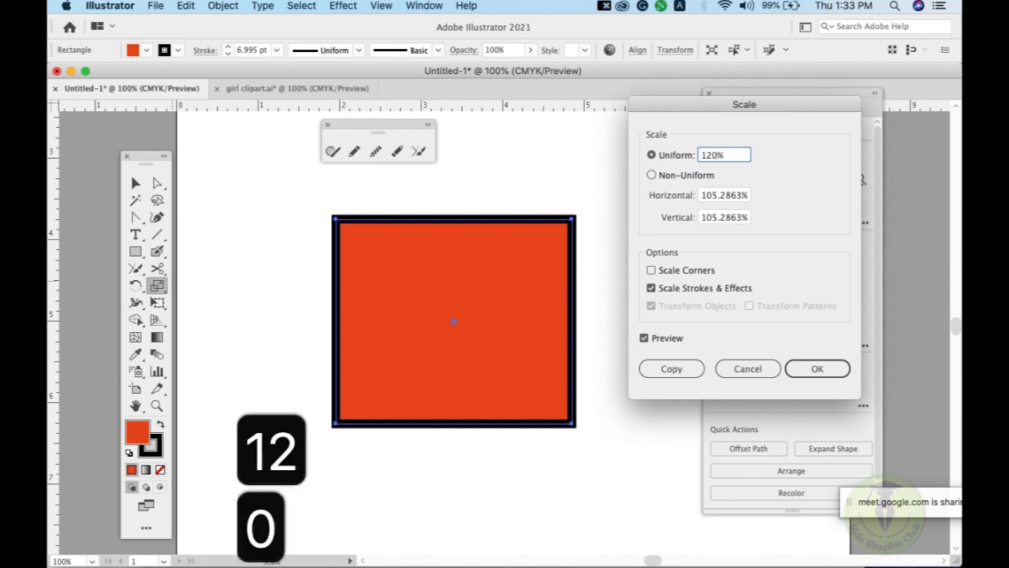
left_click(825, 368)
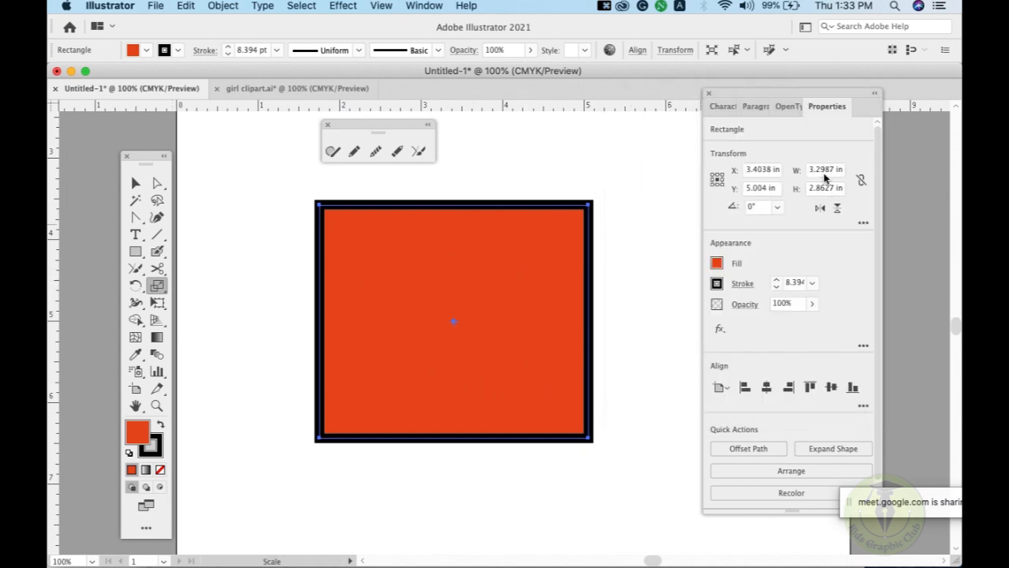
key("super+z")
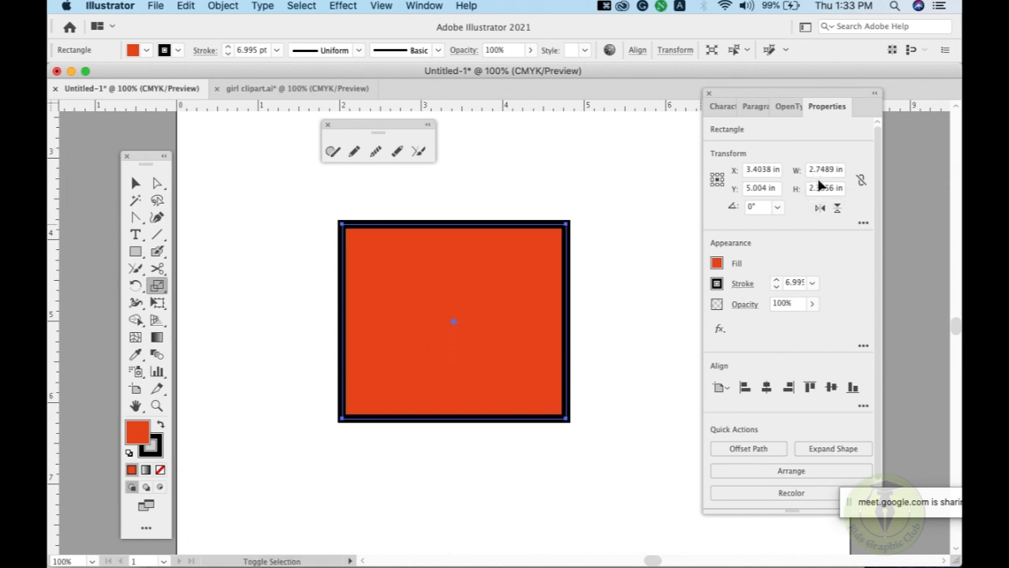
key("super+shift+z")
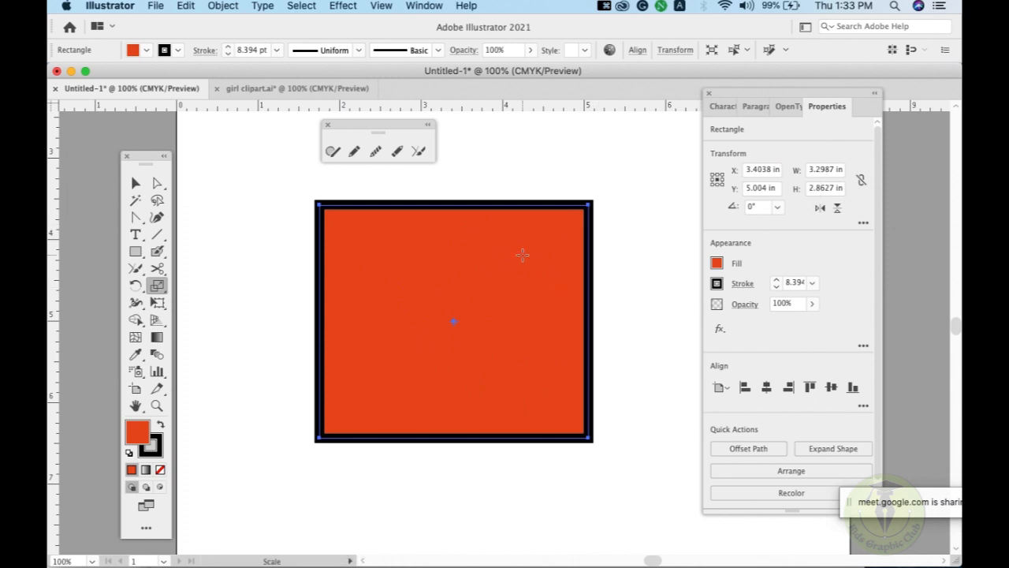
Scale the enlarged rectangle uniformly to 50% through the Scale options.
double_click(157, 286)
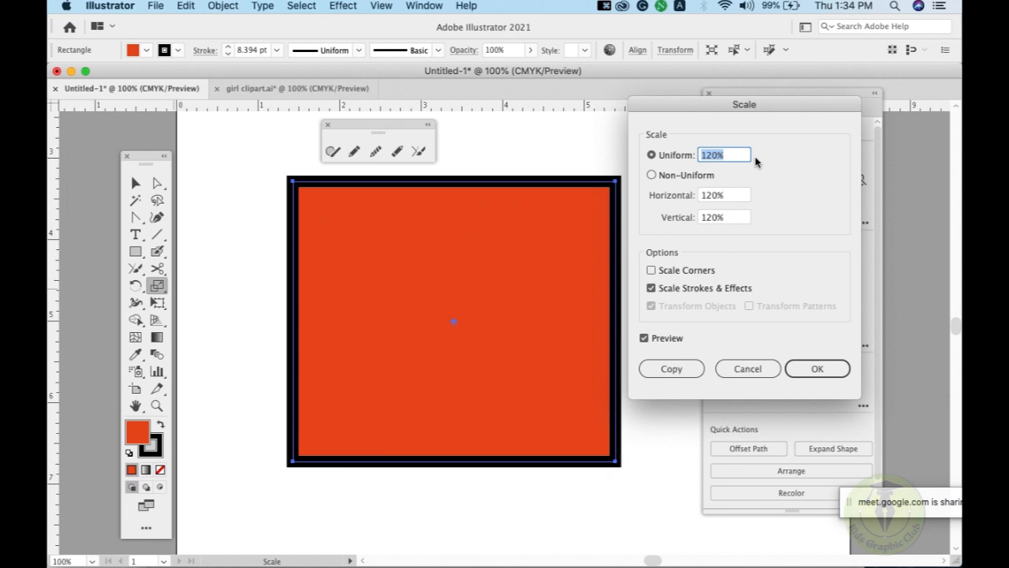
left_click(713, 155)
left_click_drag(717, 154, 695, 155)
type("50")
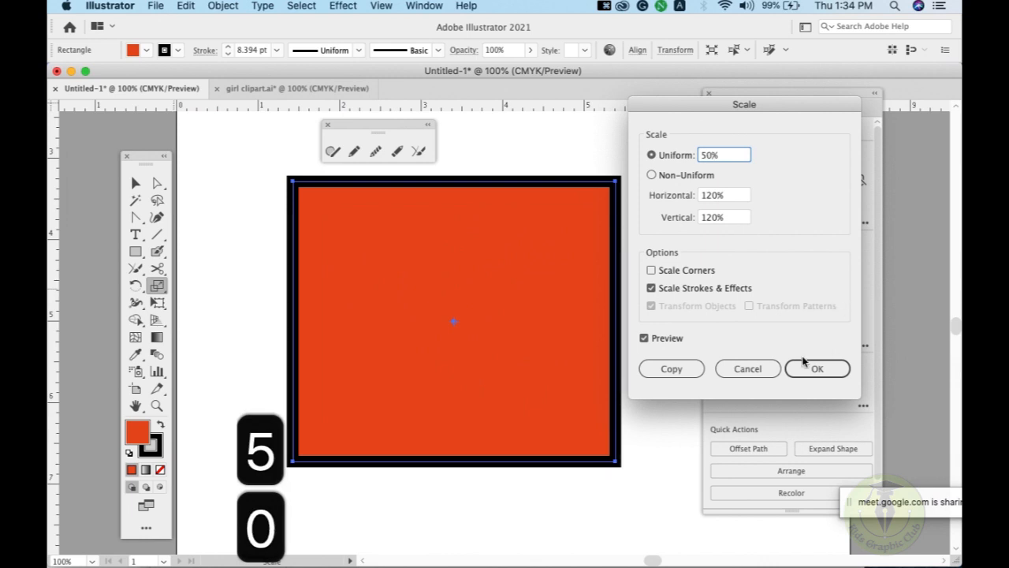
left_click(801, 368)
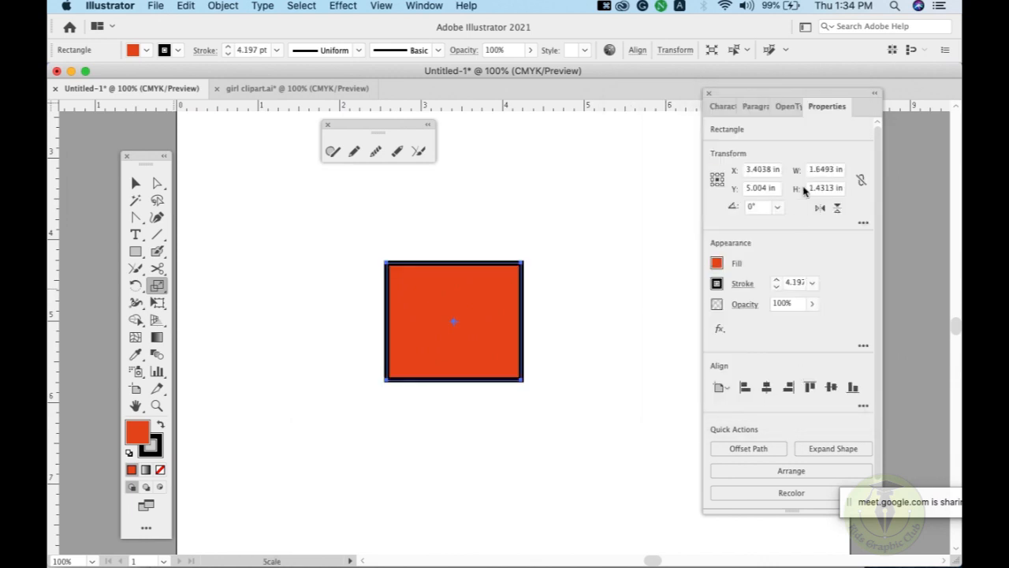
Scale the reduced rectangle uniformly by 110% through the Scale options.
double_click(157, 285)
left_click_drag(708, 107, 719, 97)
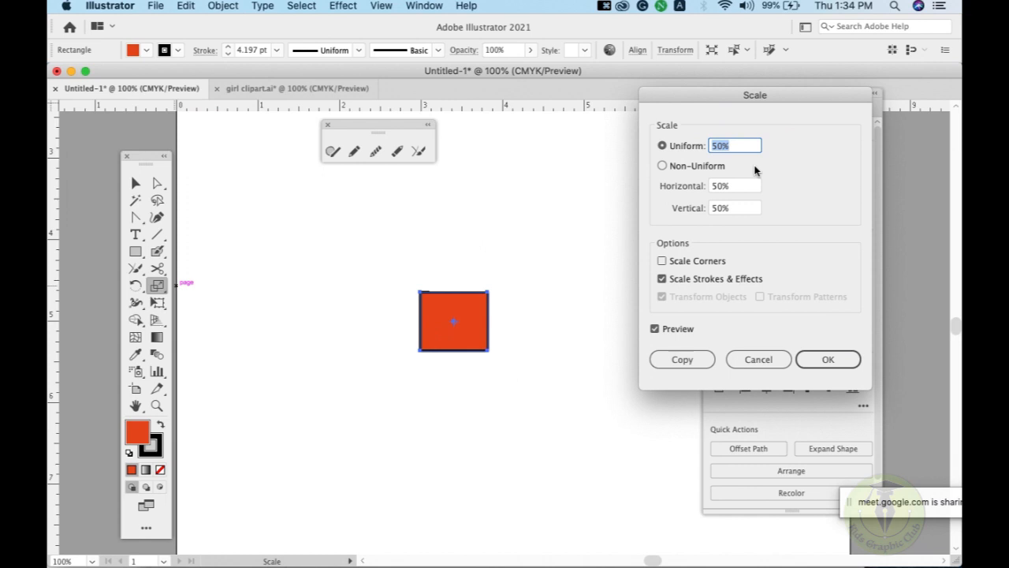
type("110")
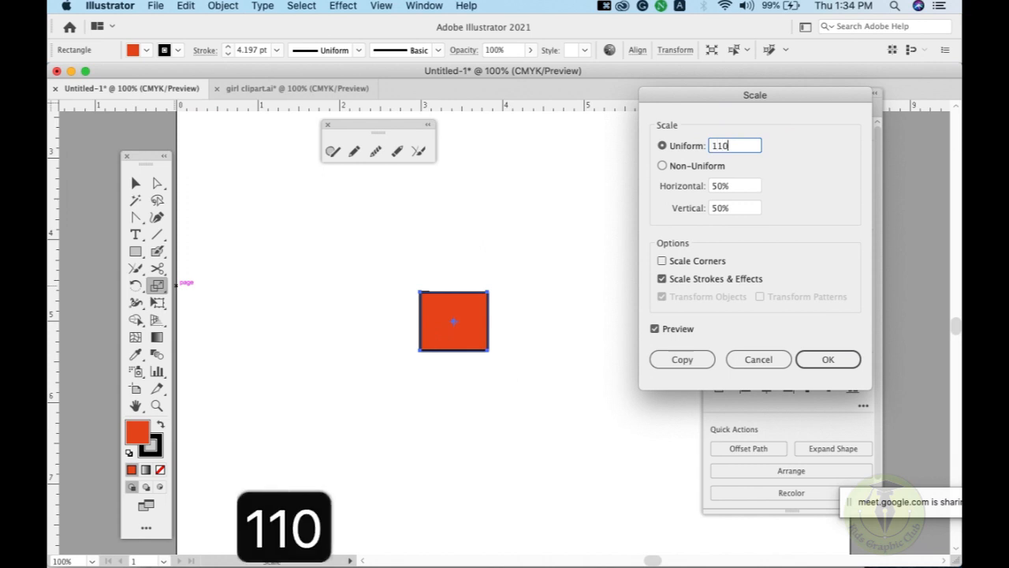
left_click(828, 360)
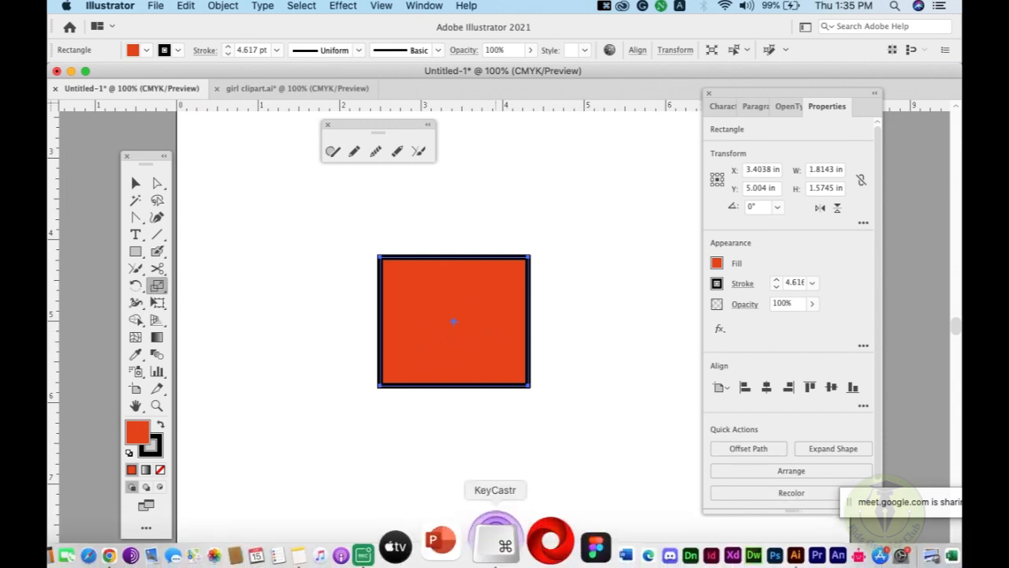
left_click(417, 537)
key("super+Tab")
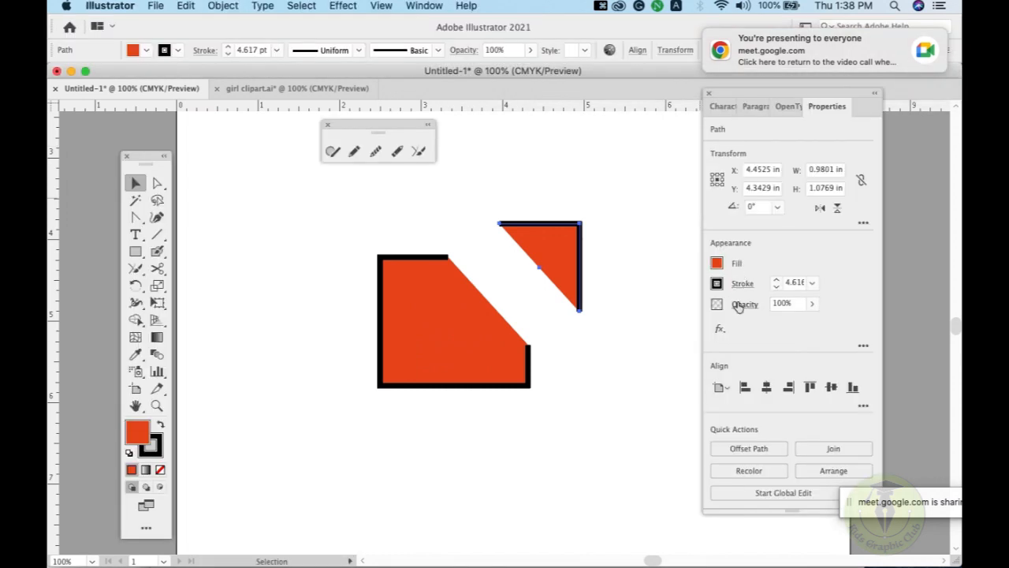
left_click_drag(847, 503, 863, 520)
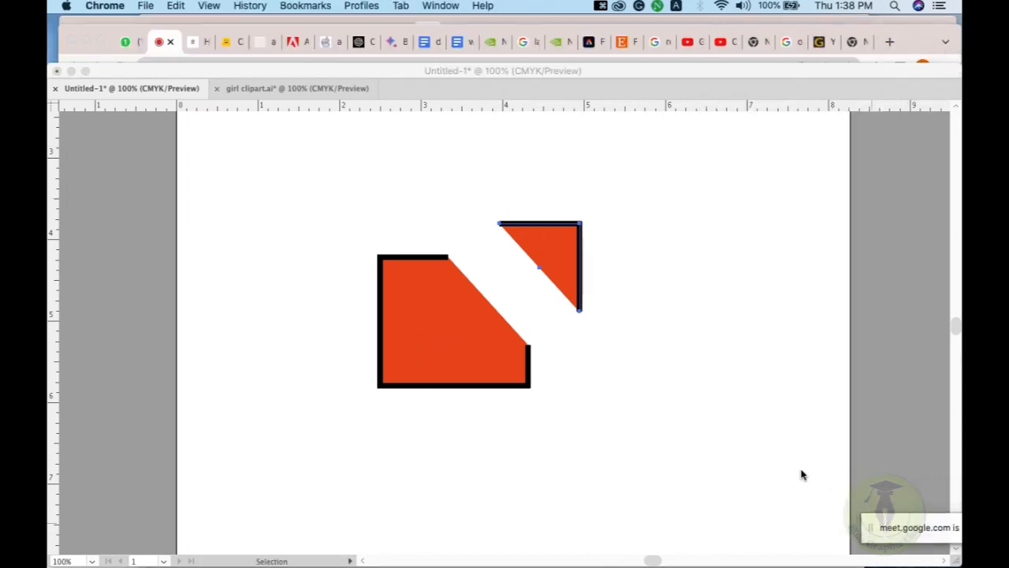
left_click(550, 380)
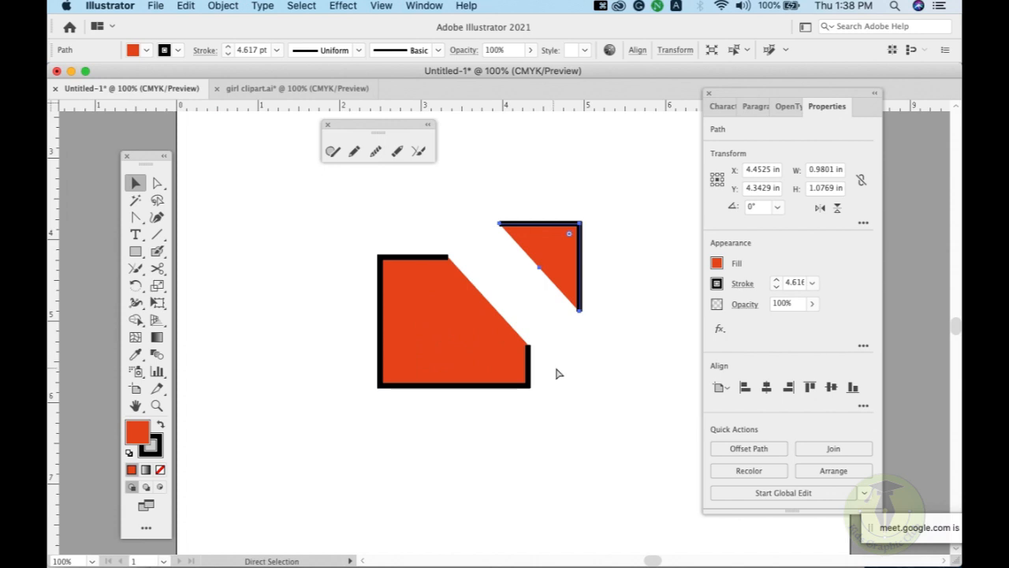
Delete all the artwork and draw a circle about 1.91 in across with the Ellipse tool.
key("super+a")
key("BackSpace")
left_click(135, 251)
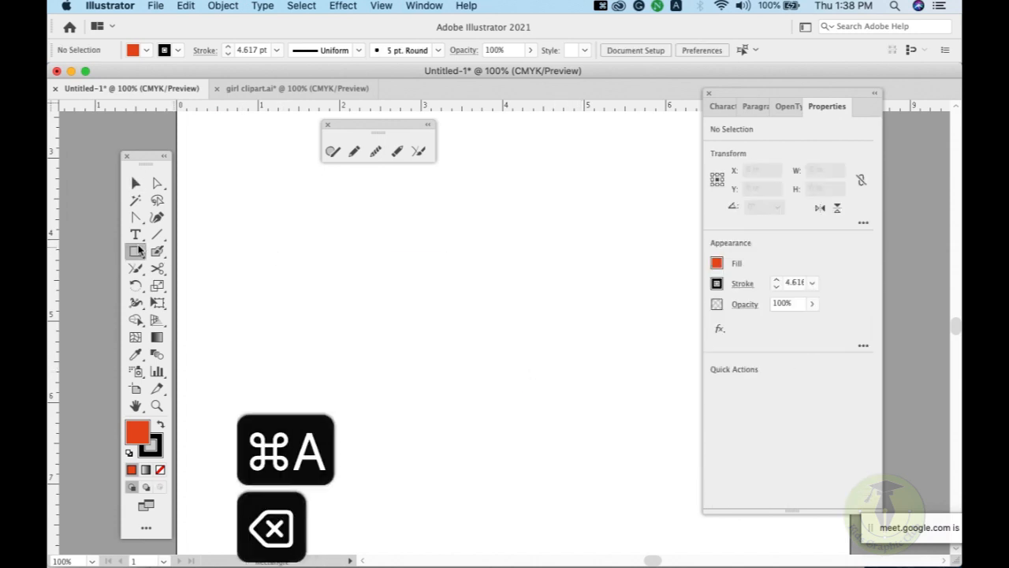
left_click(183, 286)
left_click_drag(394, 251, 554, 409)
Scale the circle uniformly to 70% and undo the scaling.
double_click(157, 286)
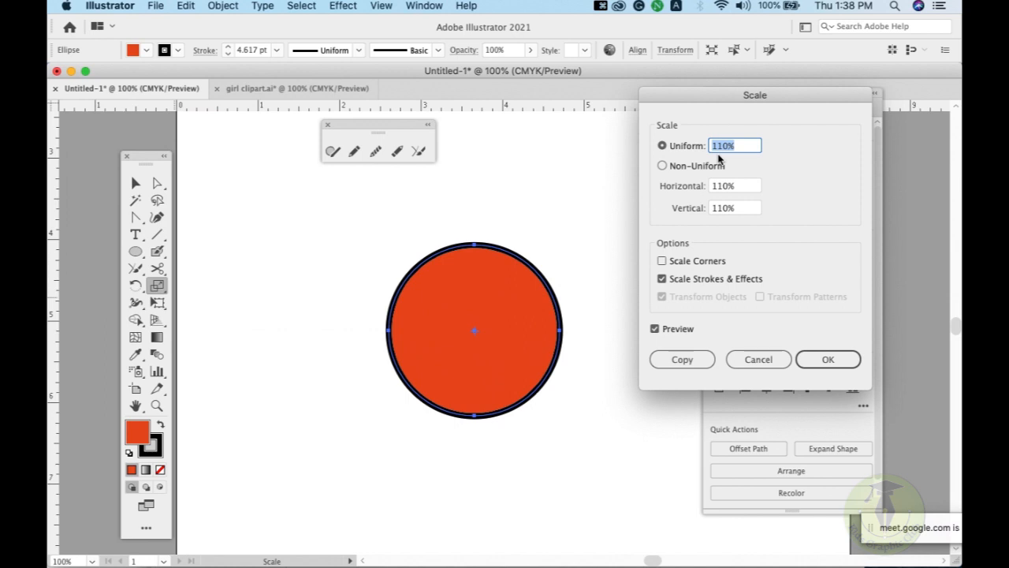
type("70")
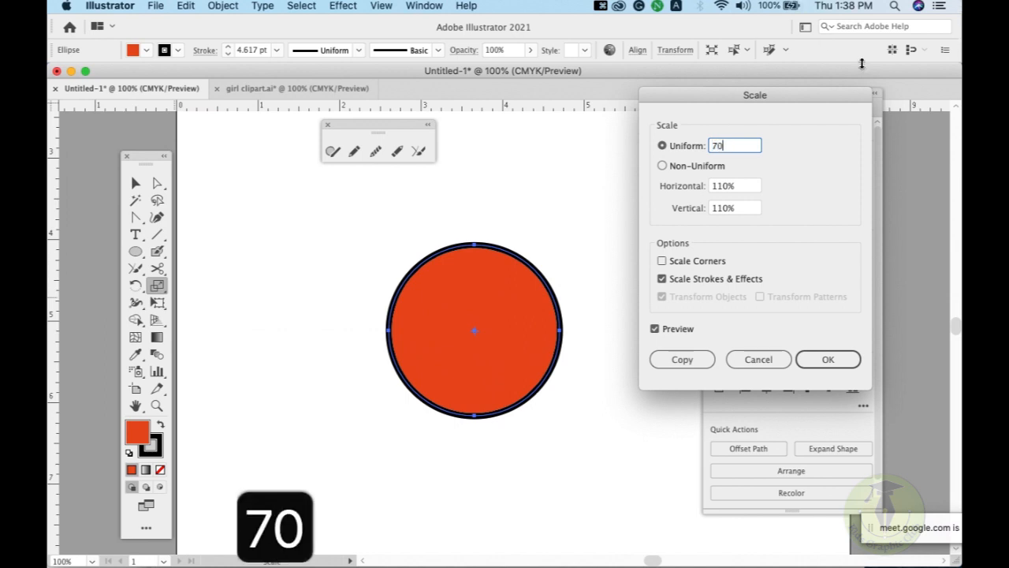
left_click(836, 361)
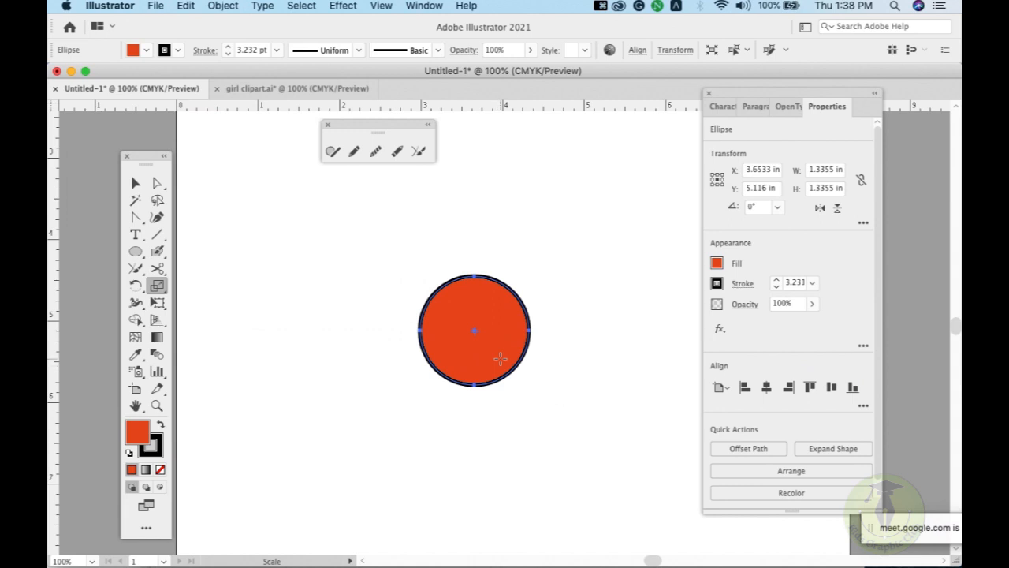
key("super+z")
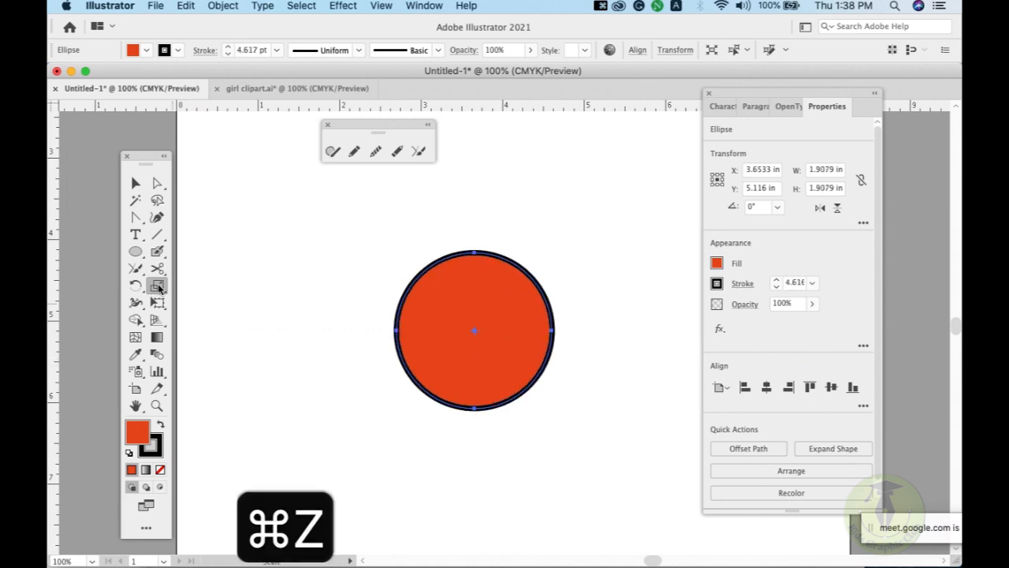
Scale the circle uniformly to 70% again through the Scale options.
double_click(157, 285)
type("70")
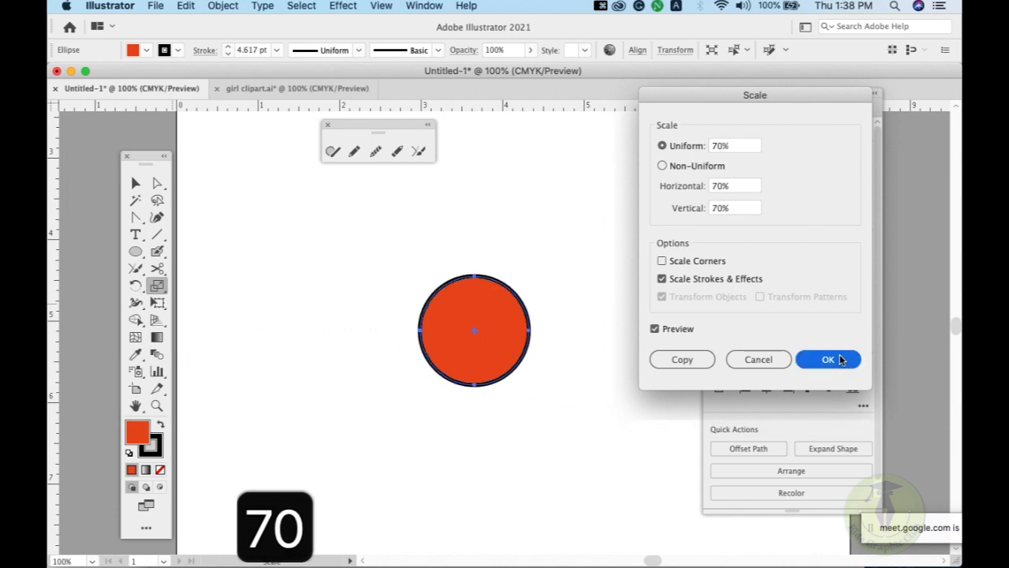
left_click(827, 359)
Enlarge the reduced circle with a uniform scale of 150%.
double_click(156, 285)
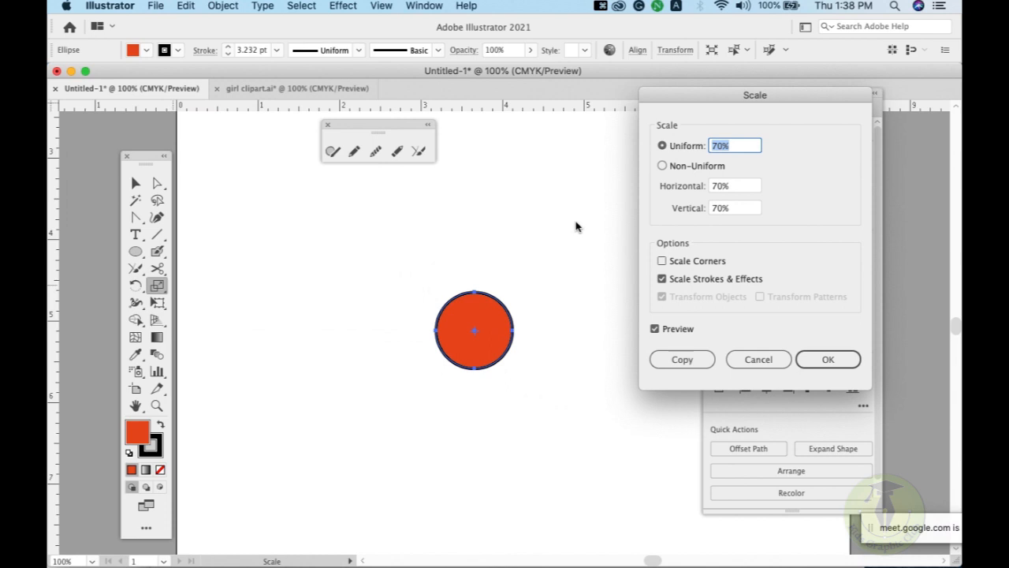
type("150")
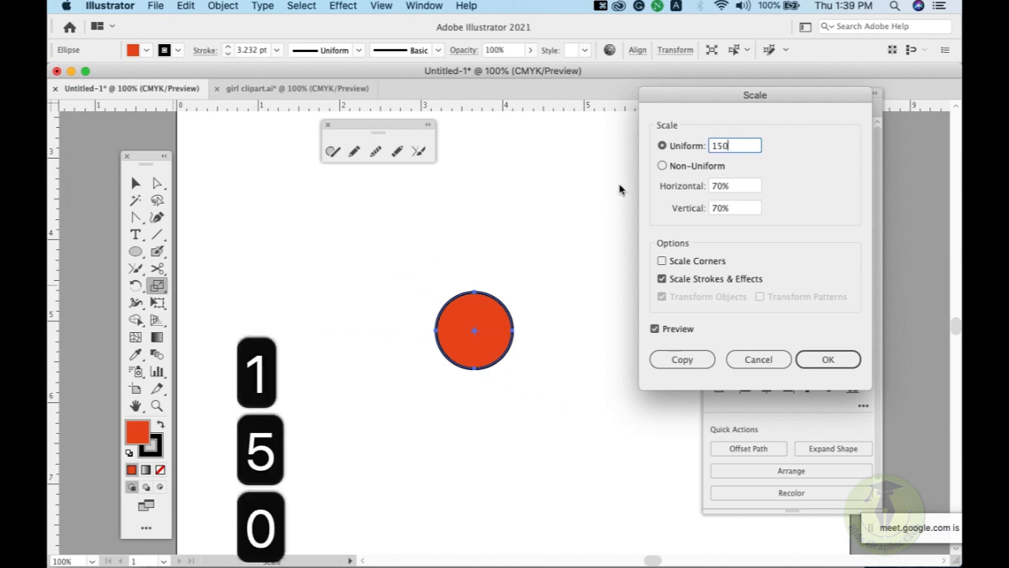
left_click(828, 358)
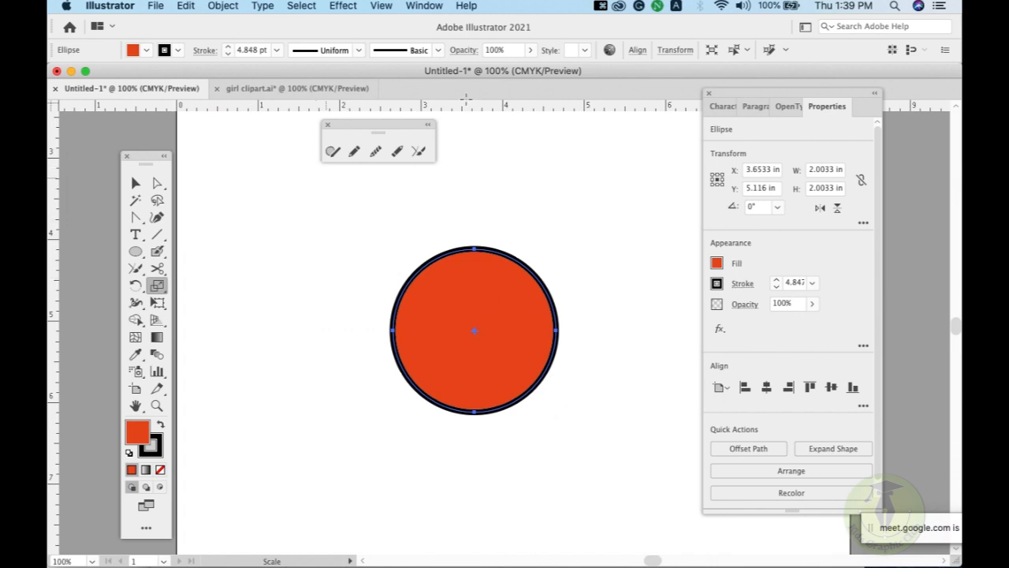
Switch to the Selection tool and delete the circle.
left_click(675, 50)
left_click(135, 183)
key("BackSpace")
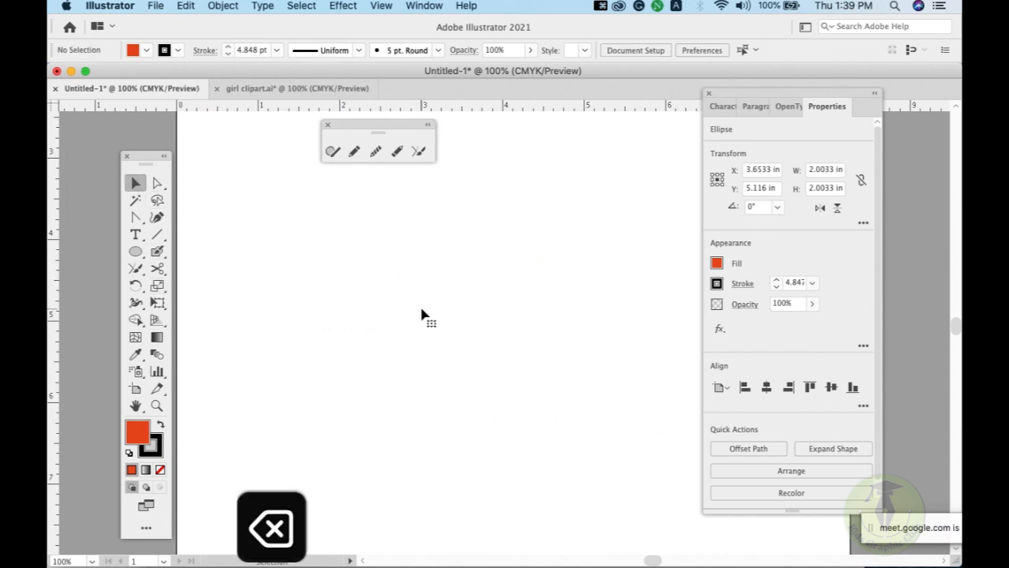
Draw a rectangle about 1.8 by 1.5 in on the empty artboard.
left_click_drag(136, 251, 189, 250)
left_click_drag(354, 245, 505, 368)
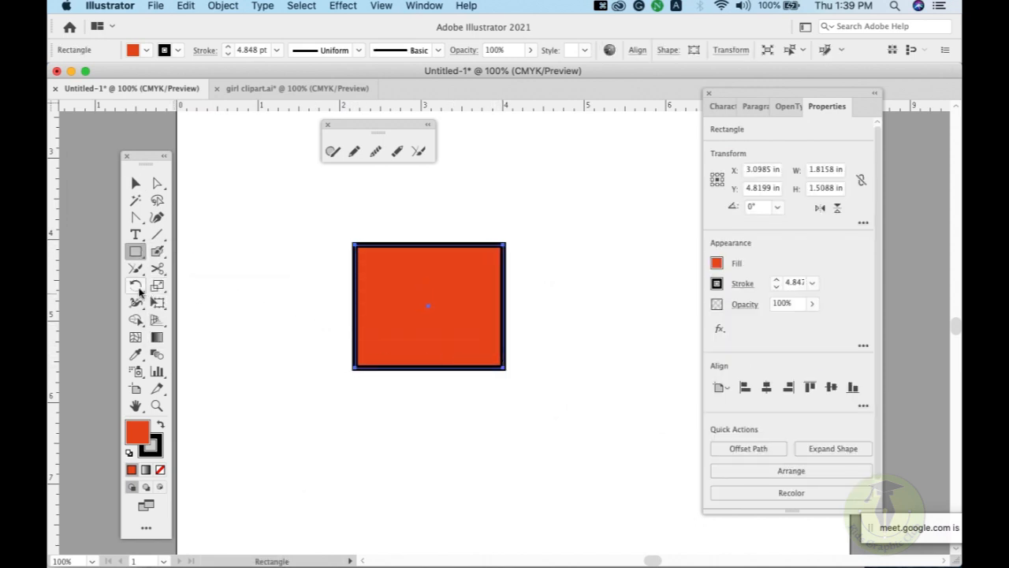
Rotate the rectangle freehand several times with the Rotate tool, first about its centre and finally about a pivot on its left edge.
left_click(135, 285)
left_click_drag(513, 241, 500, 257)
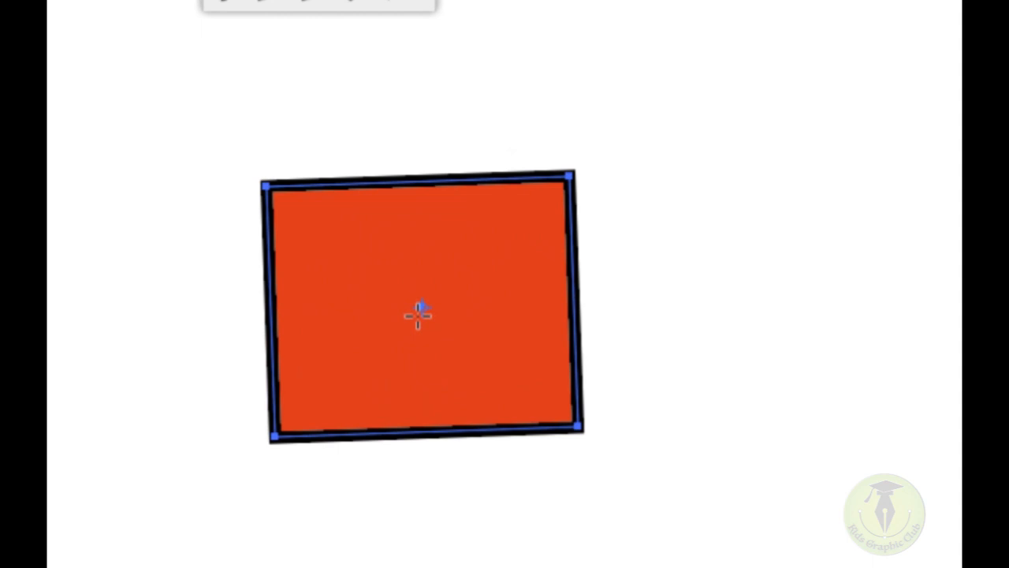
left_click_drag(581, 155, 563, 206)
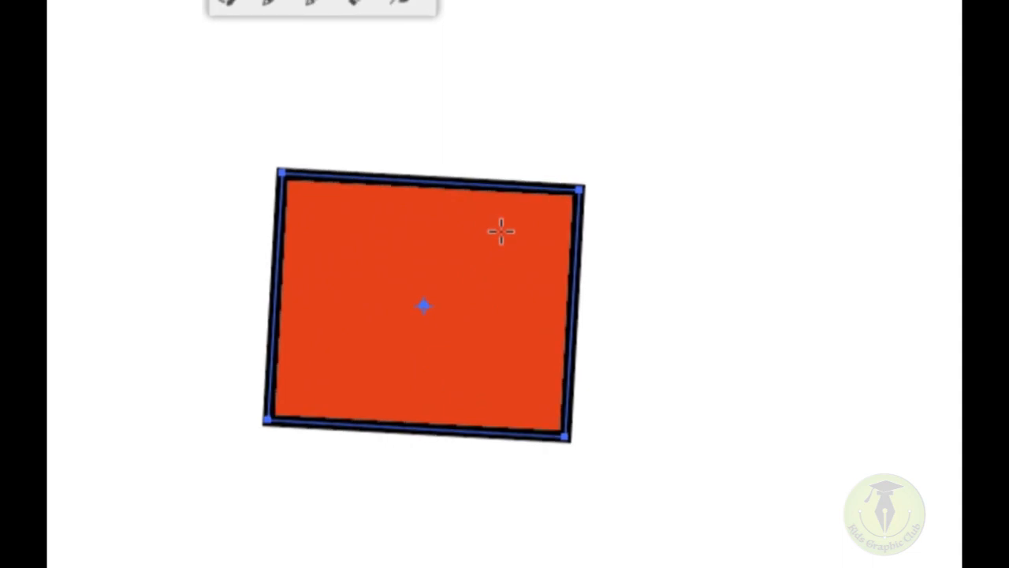
left_click_drag(424, 305, 563, 199)
mouse_move(623, 180)
left_mouse_down()
mouse_move(540, 138)
mouse_move(434, 247)
mouse_move(644, 268)
mouse_move(547, 135)
mouse_move(623, 178)
mouse_move(536, 273)
mouse_move(491, 147)
mouse_move(627, 204)
mouse_move(632, 170)
left_mouse_up()
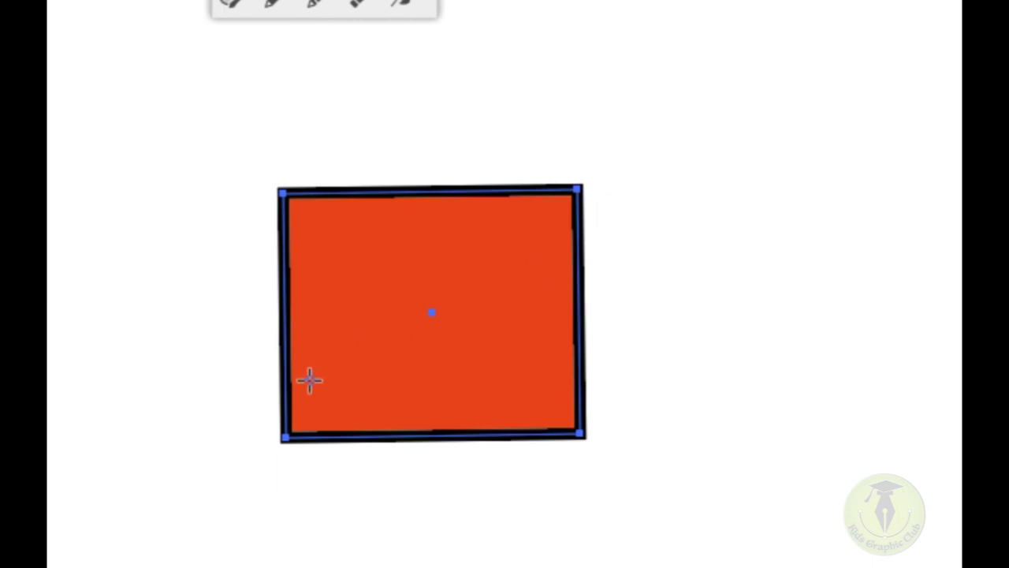
left_click(301, 328)
mouse_move(626, 308)
left_mouse_down()
mouse_move(626, 510)
mouse_move(552, 204)
mouse_move(222, 225)
mouse_move(338, 386)
mouse_move(491, 158)
mouse_move(572, 303)
mouse_move(139, 364)
mouse_move(556, 296)
mouse_move(527, 181)
mouse_move(593, 371)
mouse_move(604, 261)
mouse_move(592, 286)
left_mouse_up()
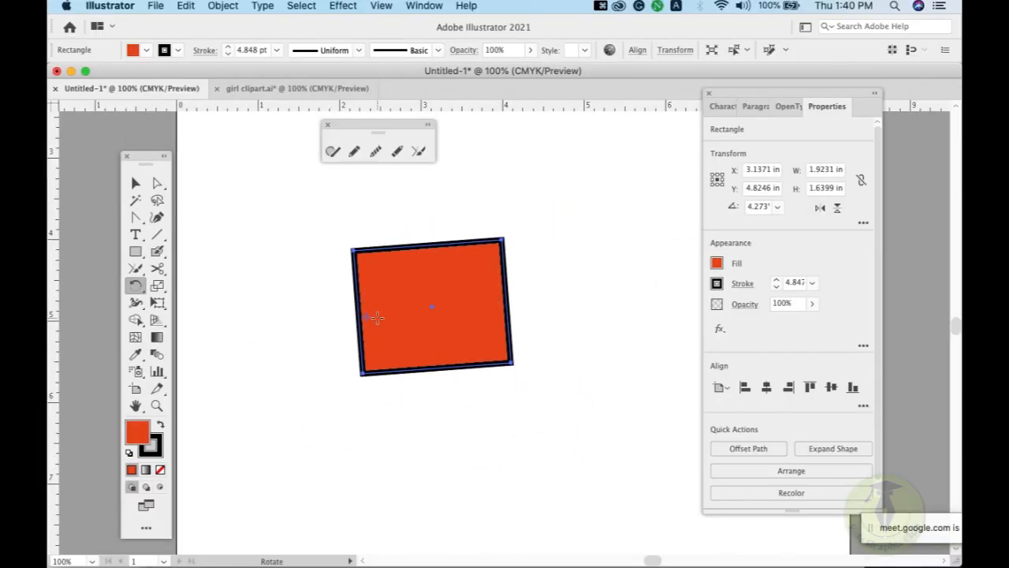
Delete the rotated rectangle.
key("BackSpace")
key("BackSpace")
key("BackSpace")
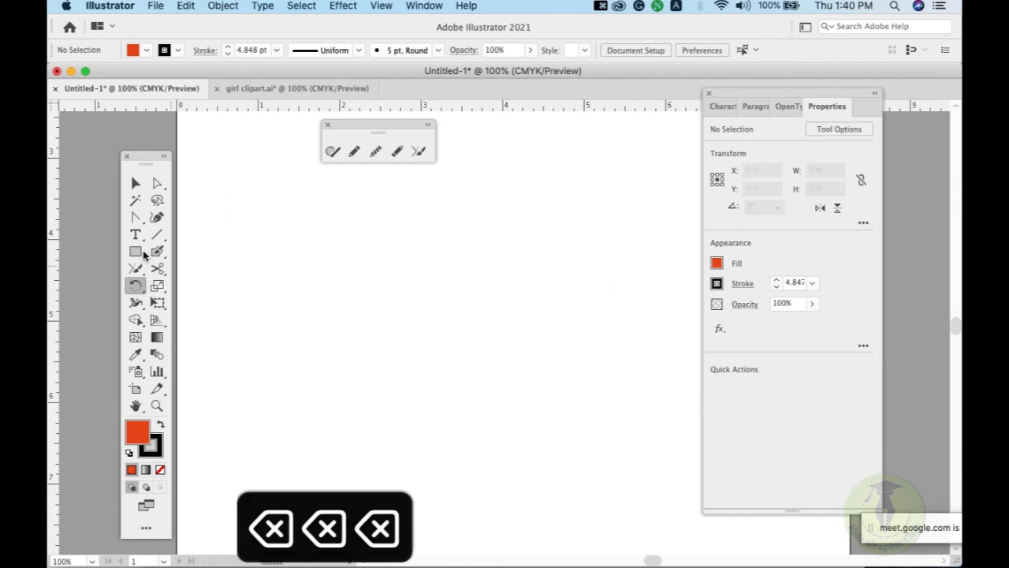
Draw a closed triangle with straight sides using the Pen tool.
left_click_drag(136, 217, 185, 216)
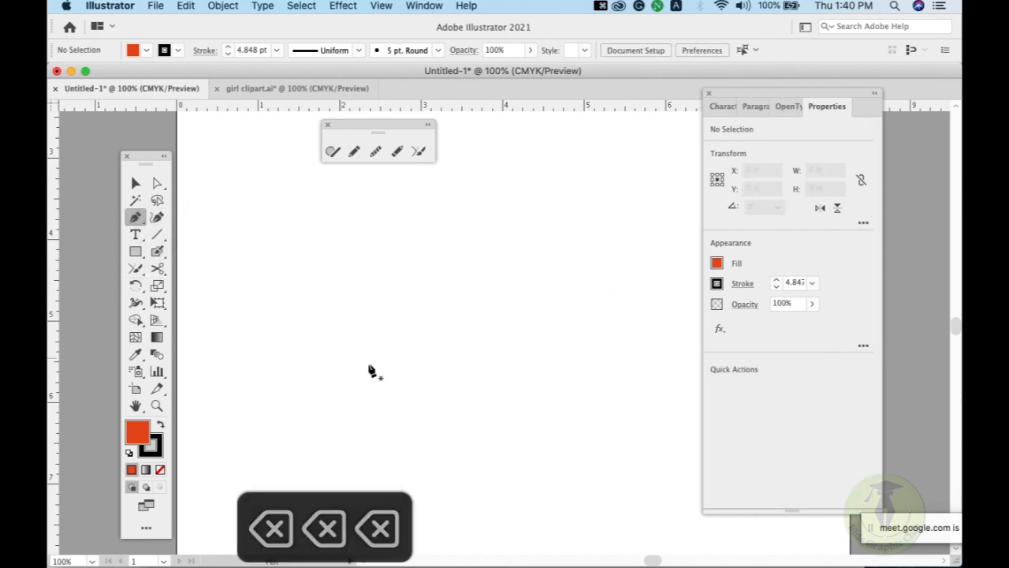
left_click(381, 366)
left_click(531, 150)
left_click(612, 349)
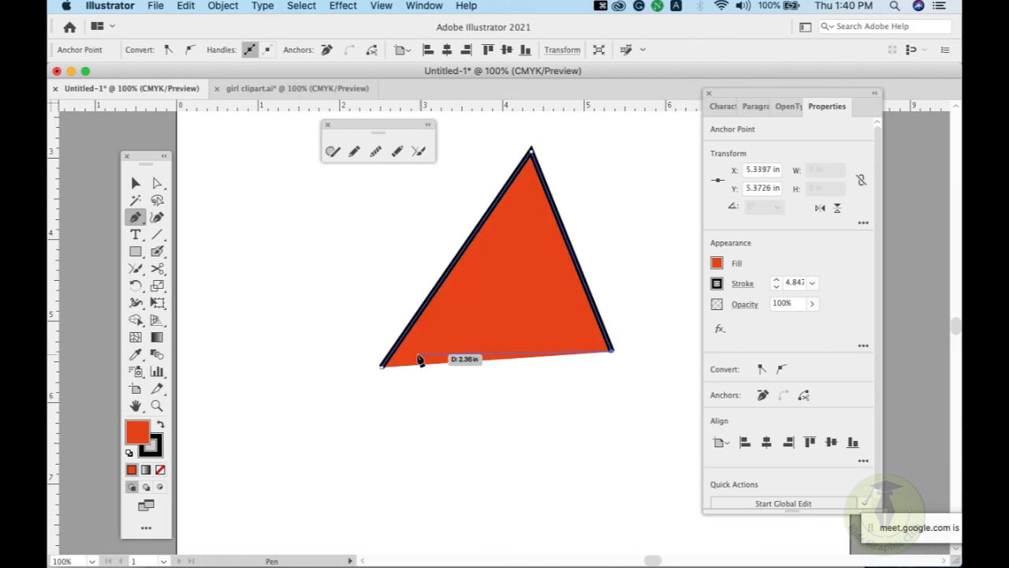
left_click(381, 366)
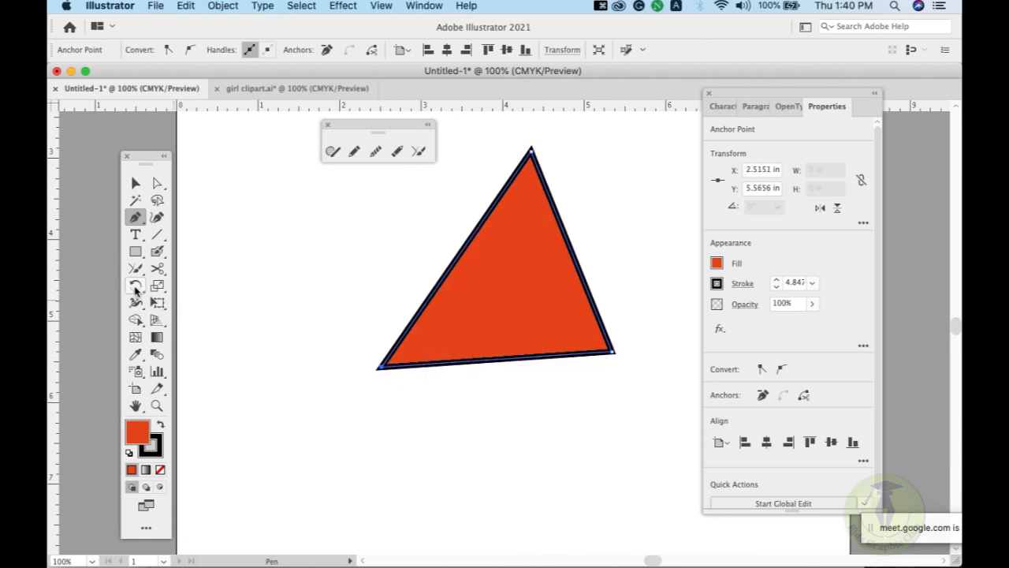
Try to rotate the triangle from its single selected anchor point, and select the whole triangle with the Selection tool.
left_click(136, 287)
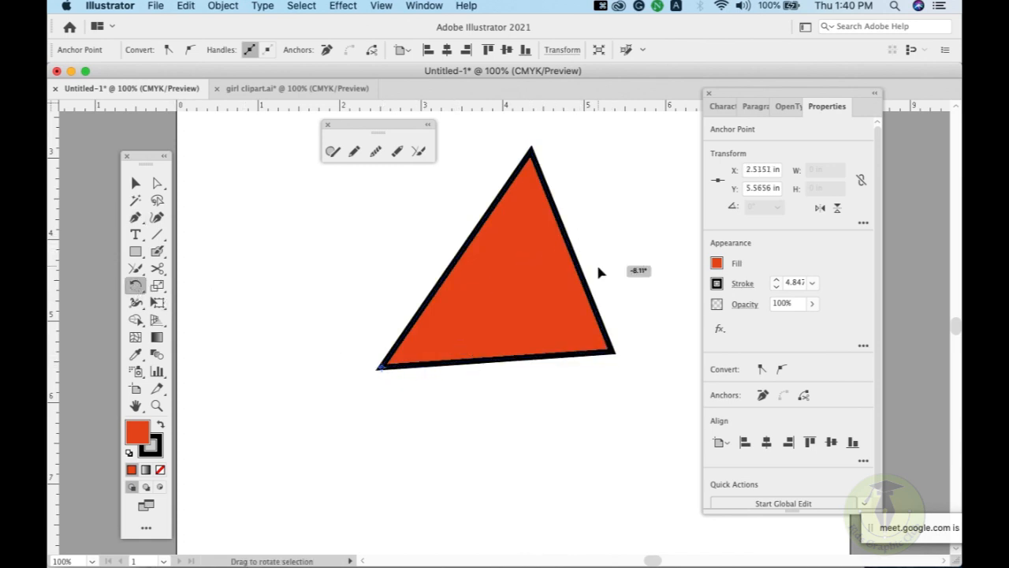
left_click(136, 183)
left_click(402, 270)
left_click(491, 279)
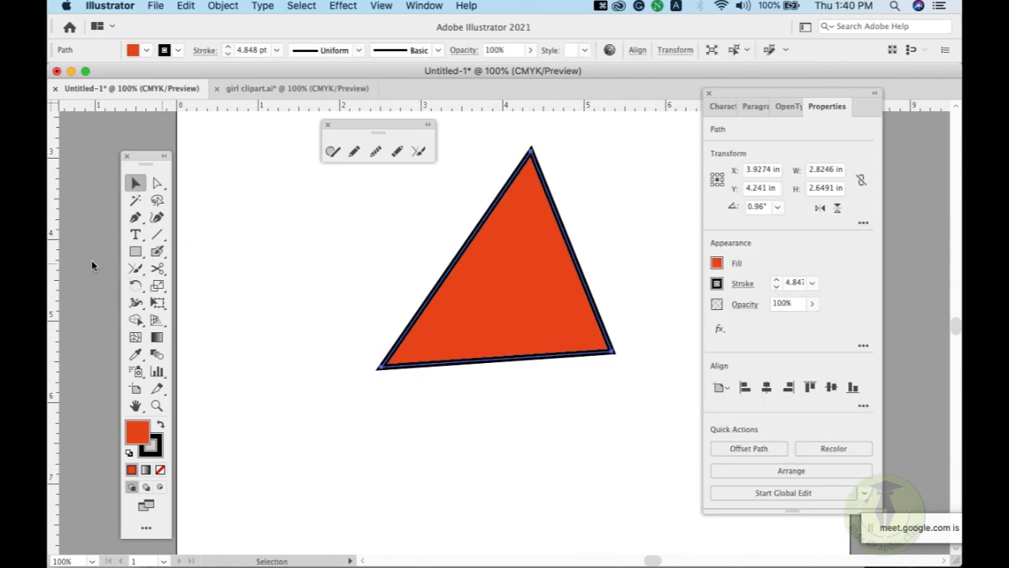
Rotate the triangle freehand with the Rotate tool, first about its centre and afresh about its lower-right corner.
left_click(135, 286)
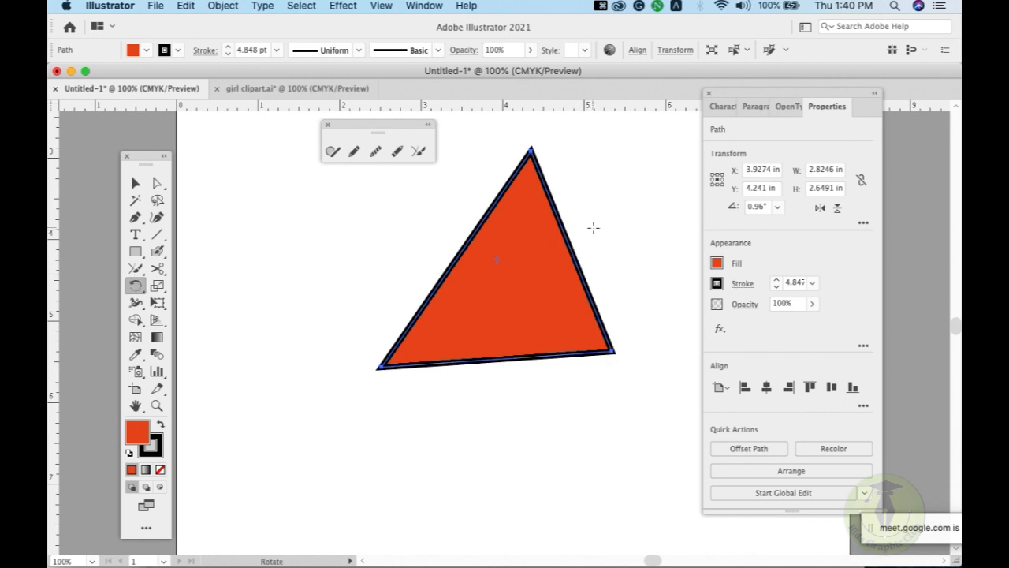
left_click_drag(641, 229, 603, 219)
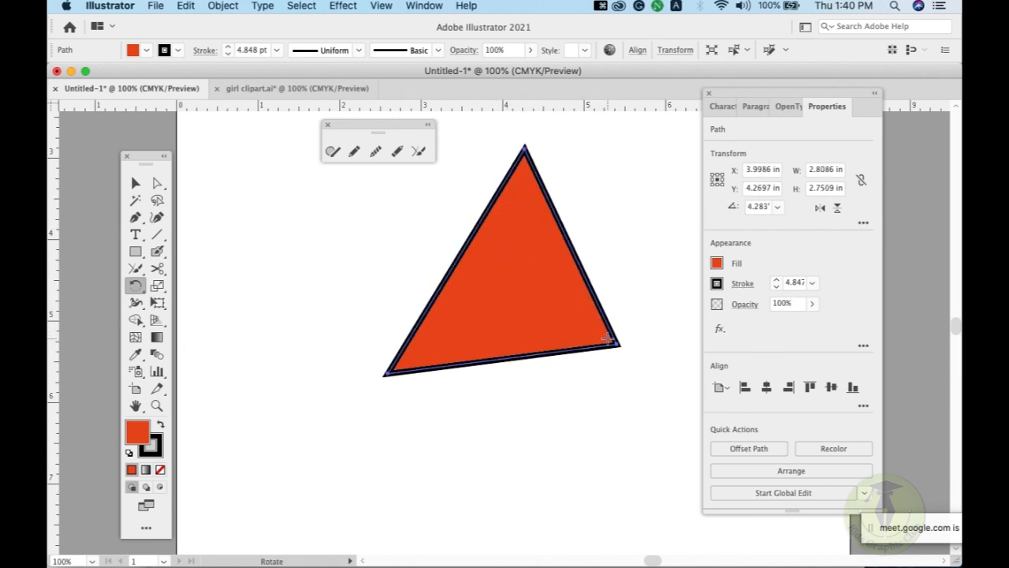
left_click_drag(634, 322, 563, 153)
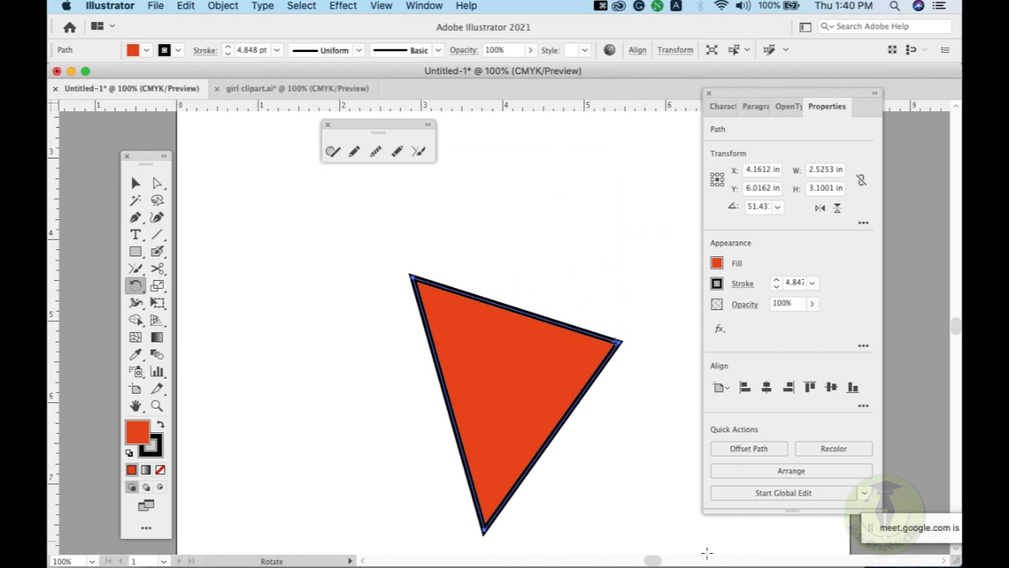
left_click(424, 533)
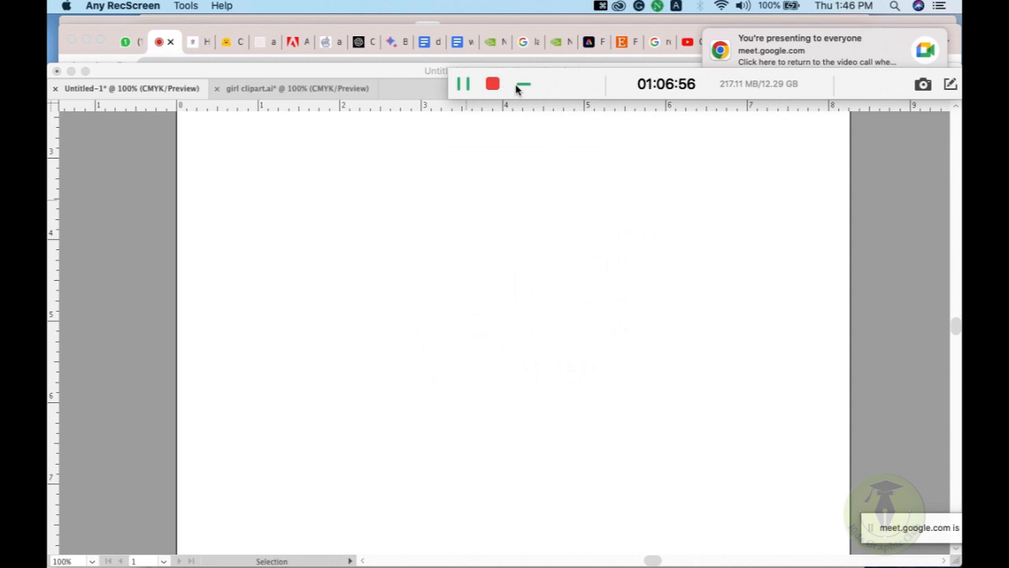
Minimise the screen recorder bar and switch back to Illustrator, clearing the screen-sharing notification.
left_click(523, 84)
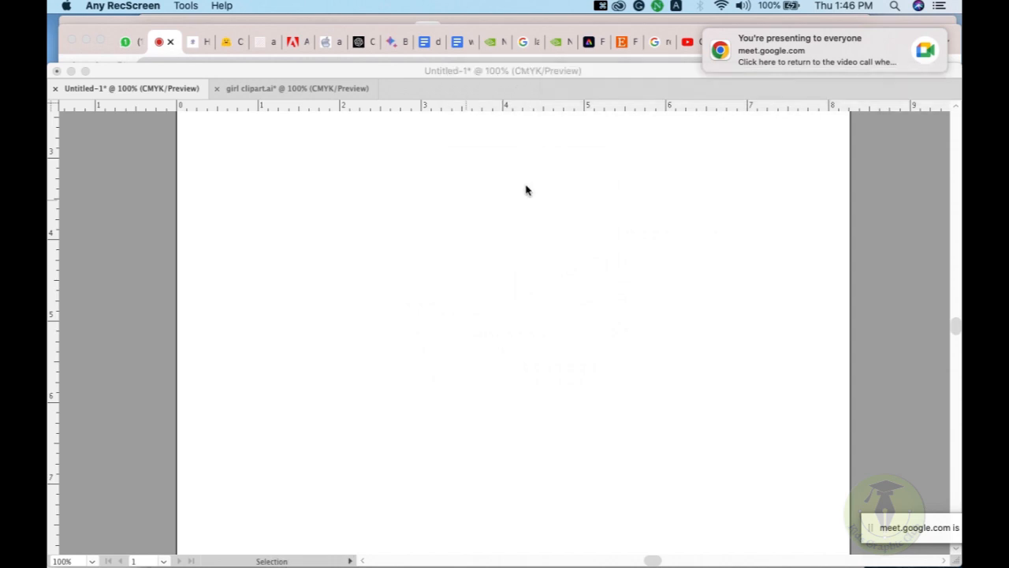
key("cmd+Tab")
key("super+Tab")
key("super+Tab")
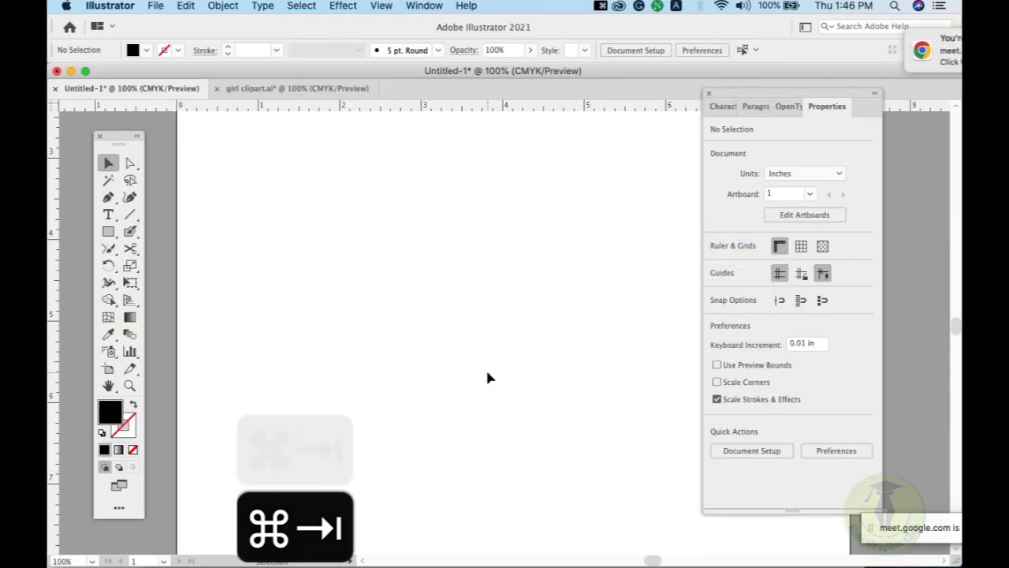
mouse_move(924, 41)
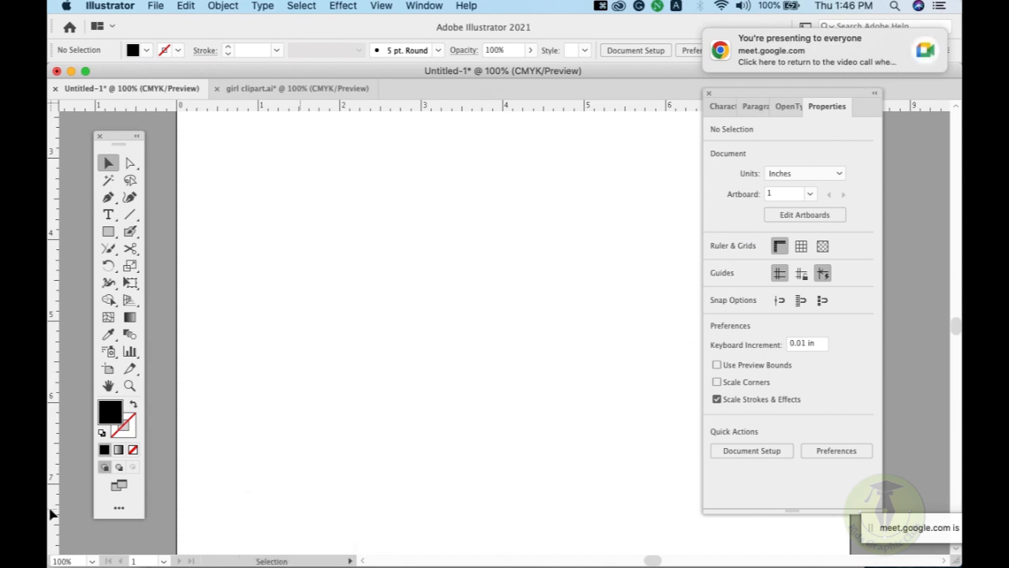
left_click(923, 40)
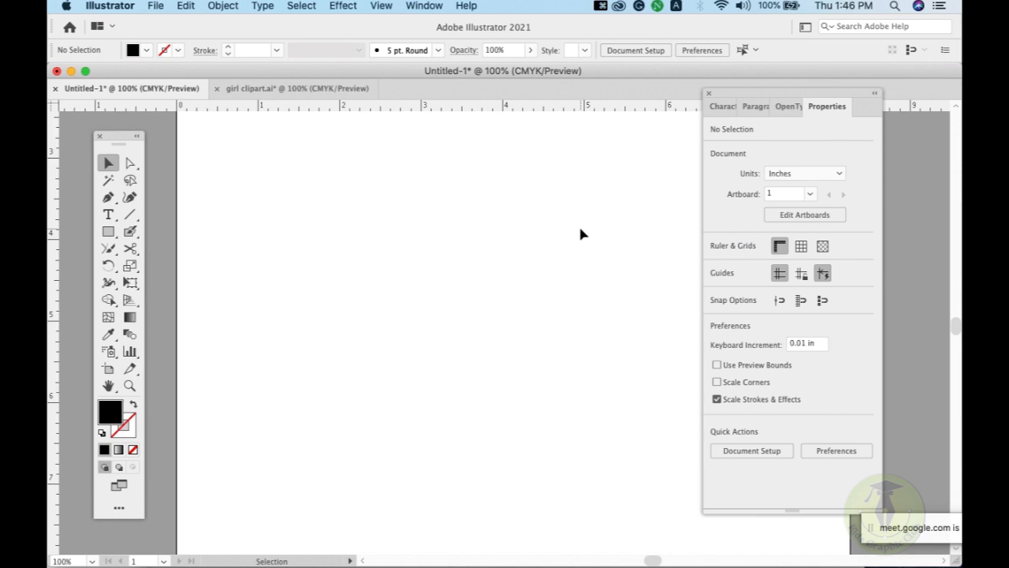
Draw a square about 0.47 in wide near the artboard's left edge and fill it with orange-red.
left_click_drag(121, 141, 129, 136)
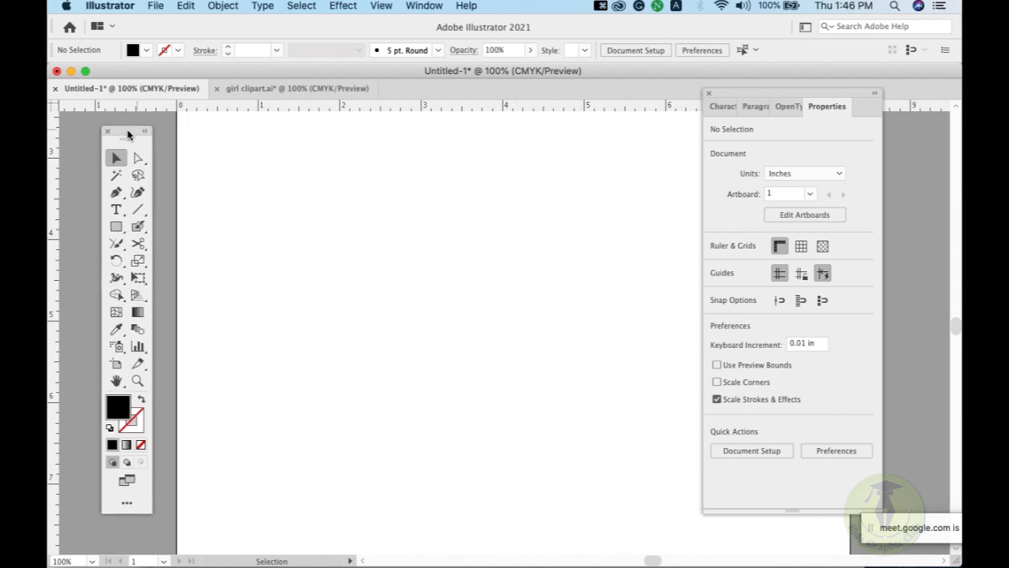
left_click(116, 226)
left_click_drag(198, 162, 237, 198)
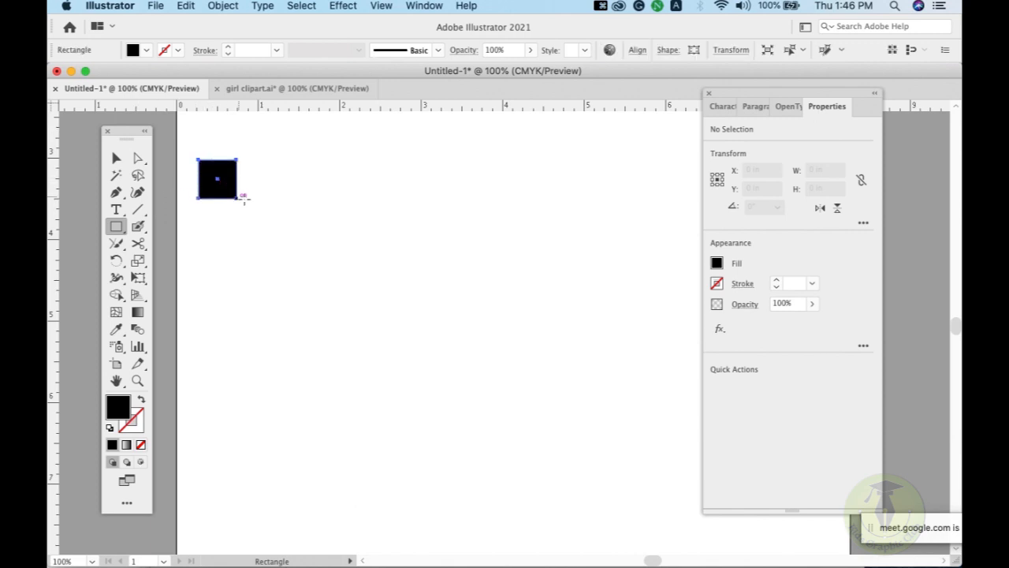
left_click(716, 263)
left_click(683, 315)
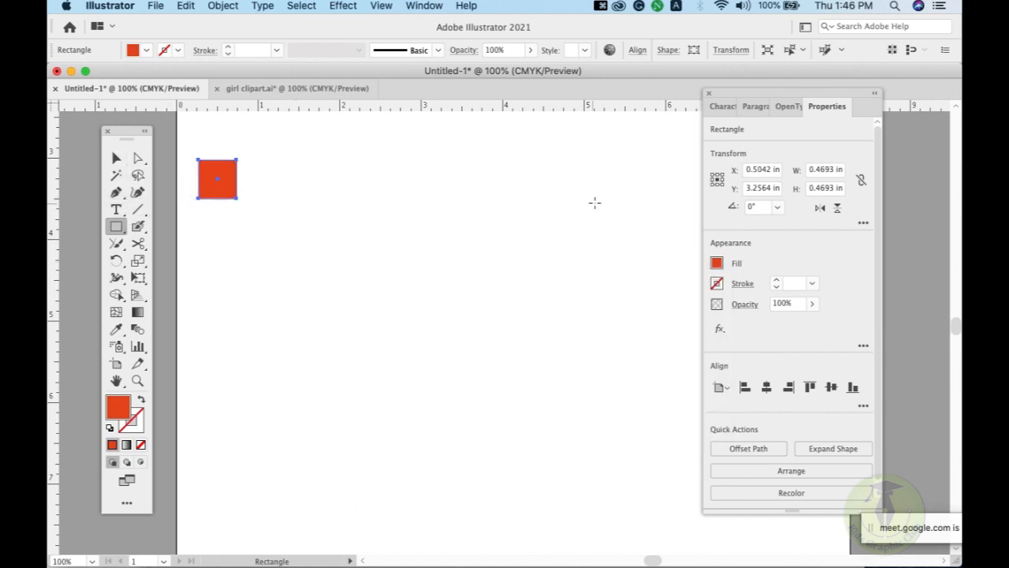
Place a copy of the square about 0.68 in horizontally to its right.
left_click(116, 157)
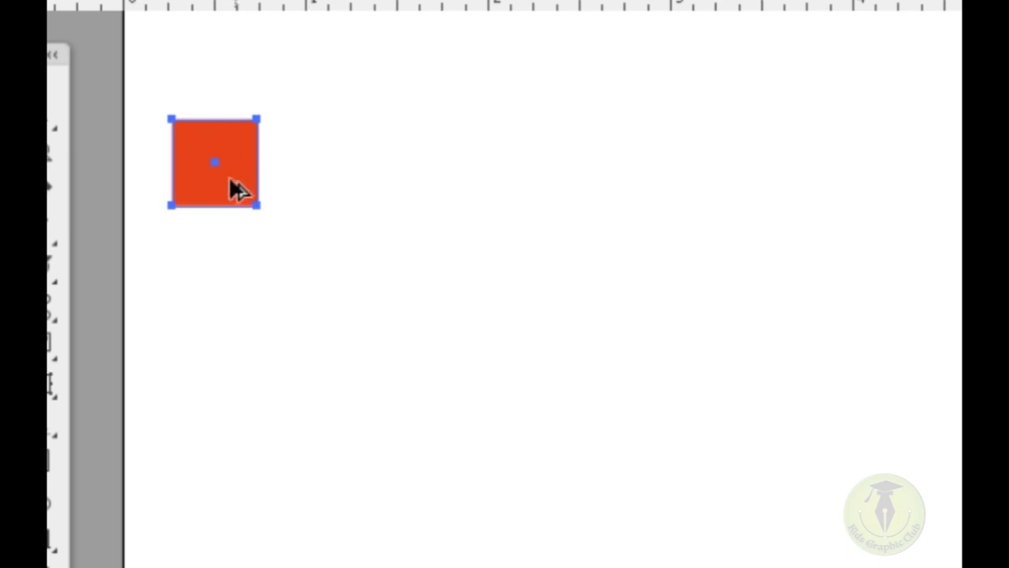
left_click_drag(234, 180, 359, 181)
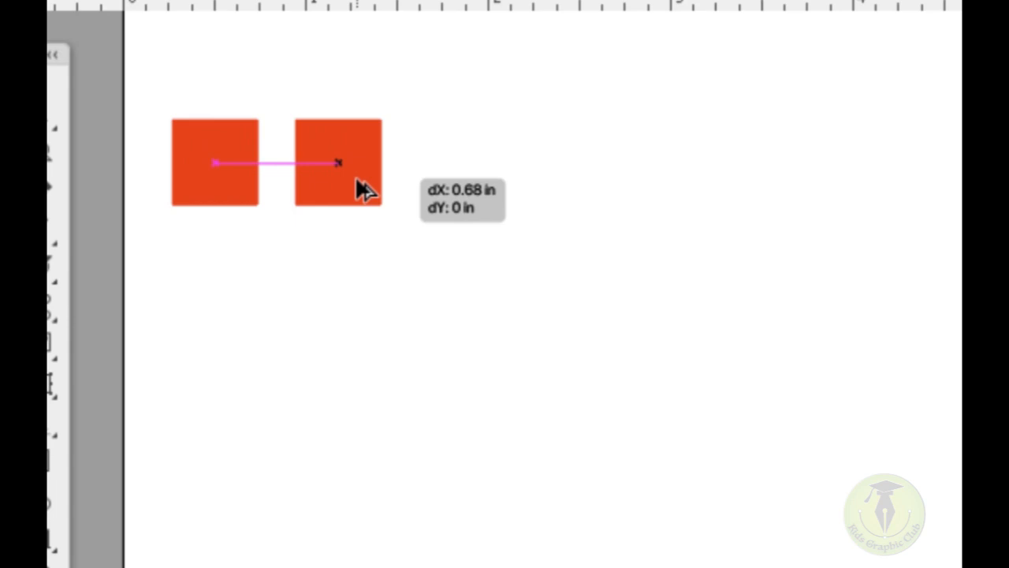
left_click_drag(356, 181, 356, 181)
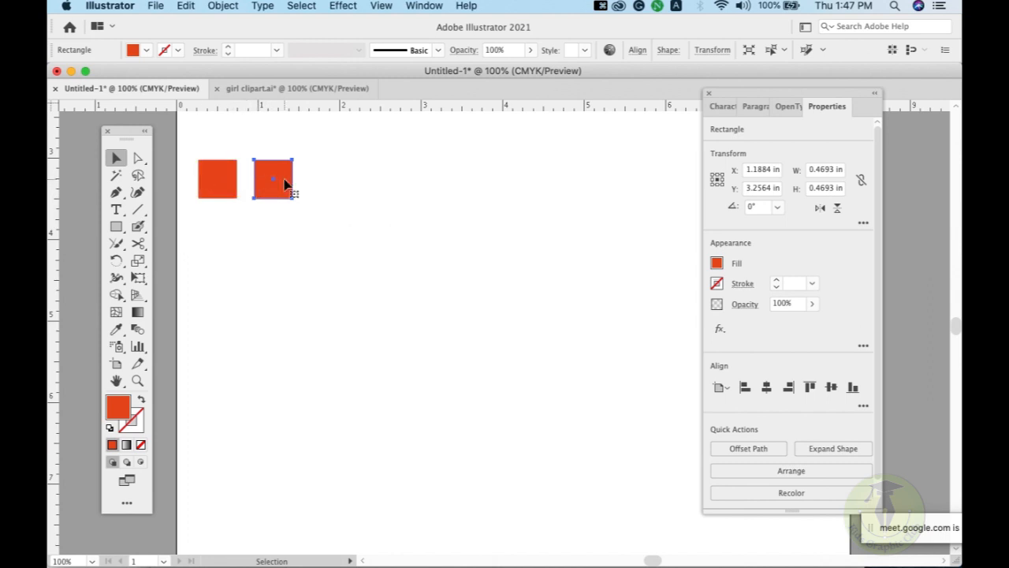
Repeat the copy with Transform Again six times to build an evenly spaced row of eight squares.
left_click(216, 6)
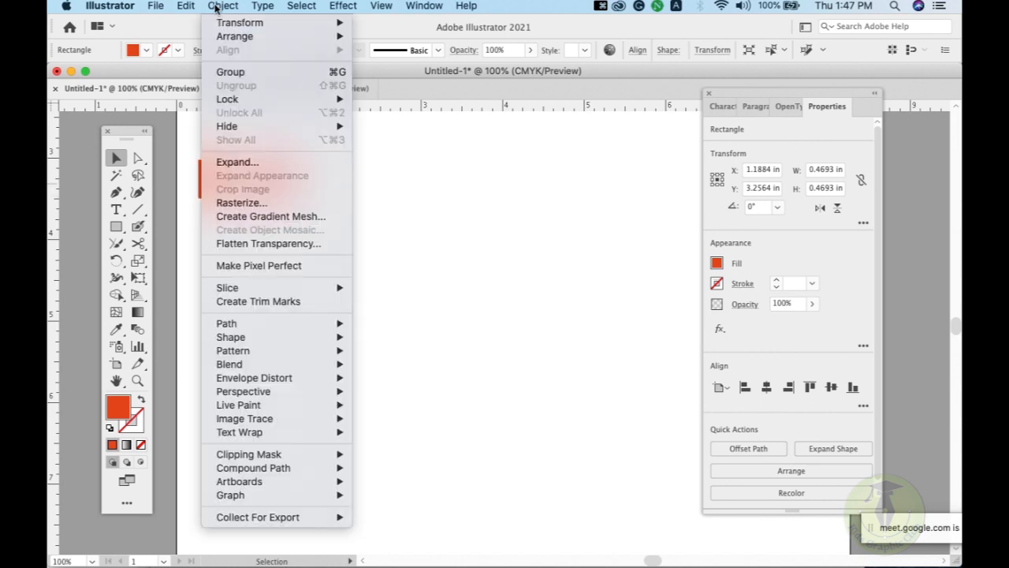
mouse_move(222, 23)
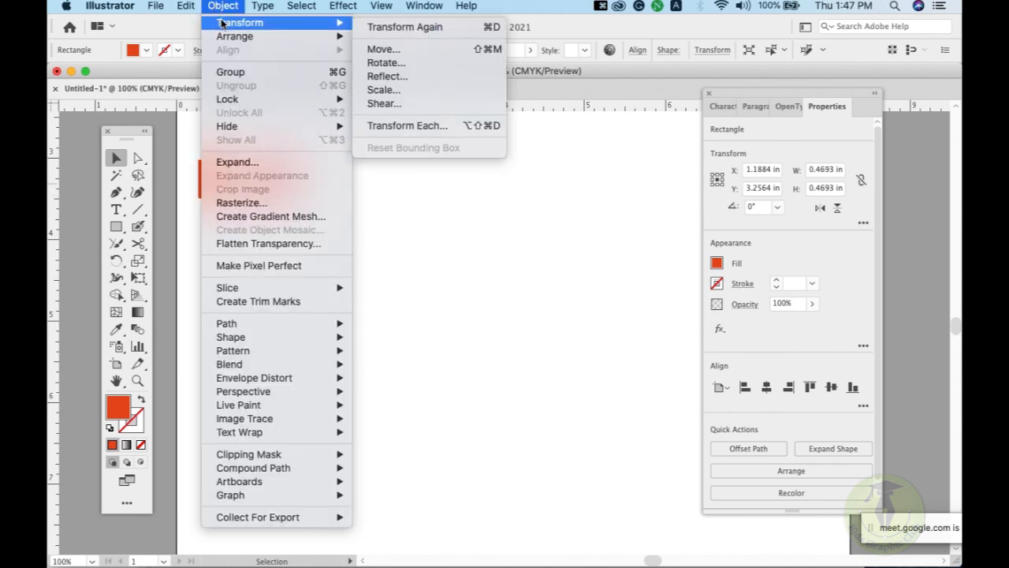
left_click(477, 30)
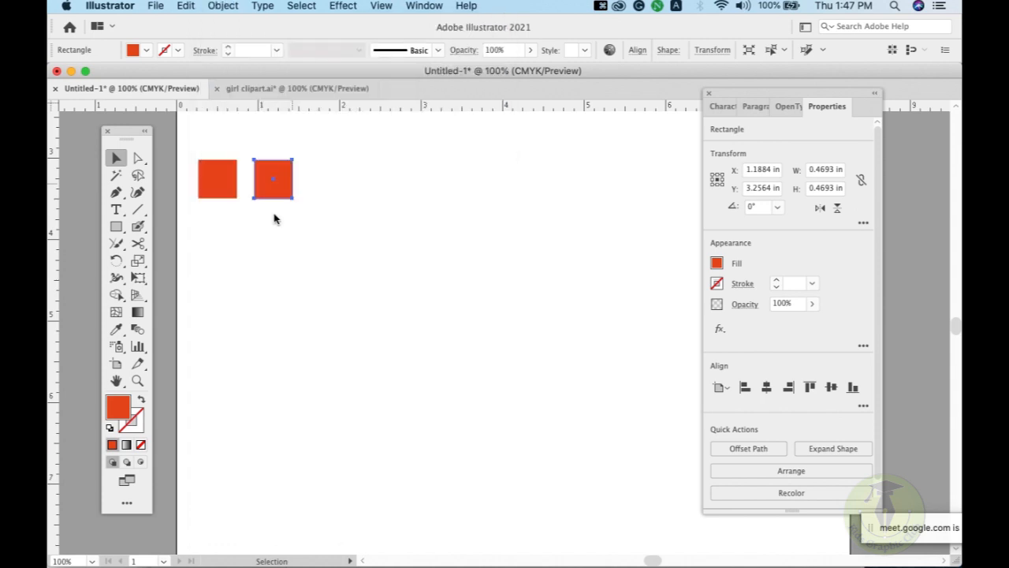
key("super+d")
key("super+d")
key("super+d")
key("super+d")
key("super+d")
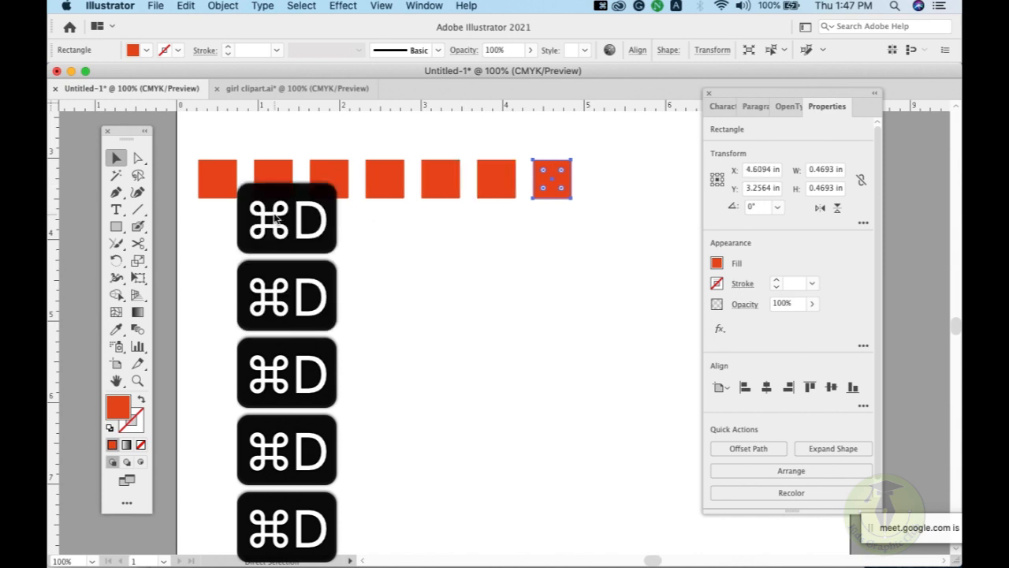
key("super+d")
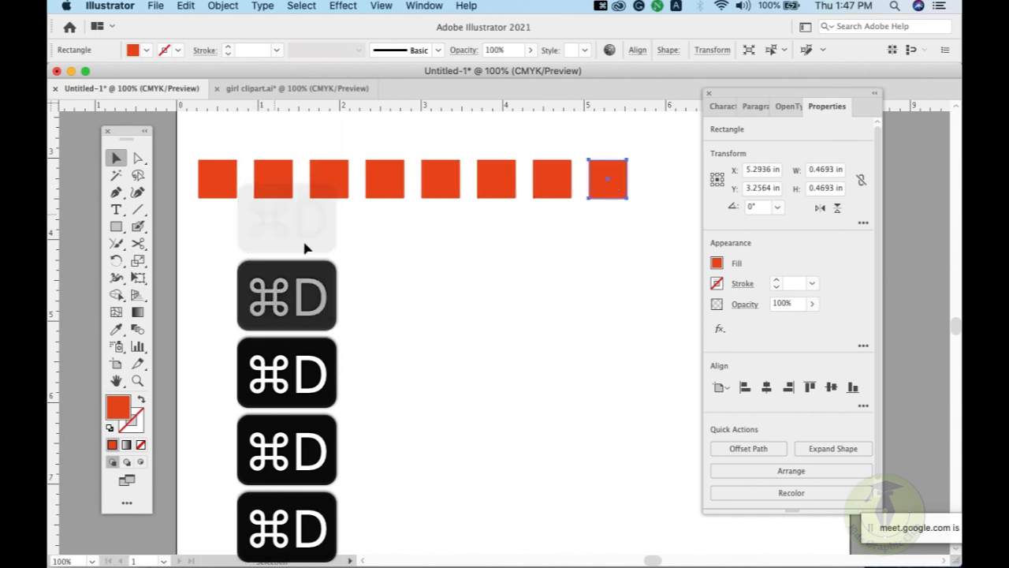
Select the whole row of squares and delete it.
left_click_drag(618, 234, 218, 170)
key("BackSpace")
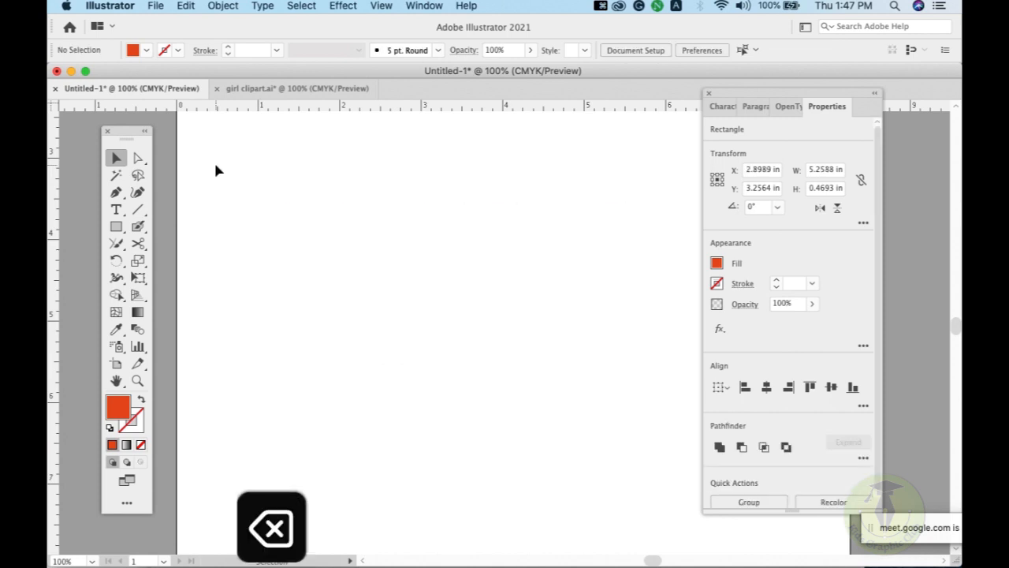
Draw an orange-red rectangle about 1.25 by 0.98 in and give it a 3 pt black stroke.
left_click(116, 227)
left_click_drag(392, 203, 494, 284)
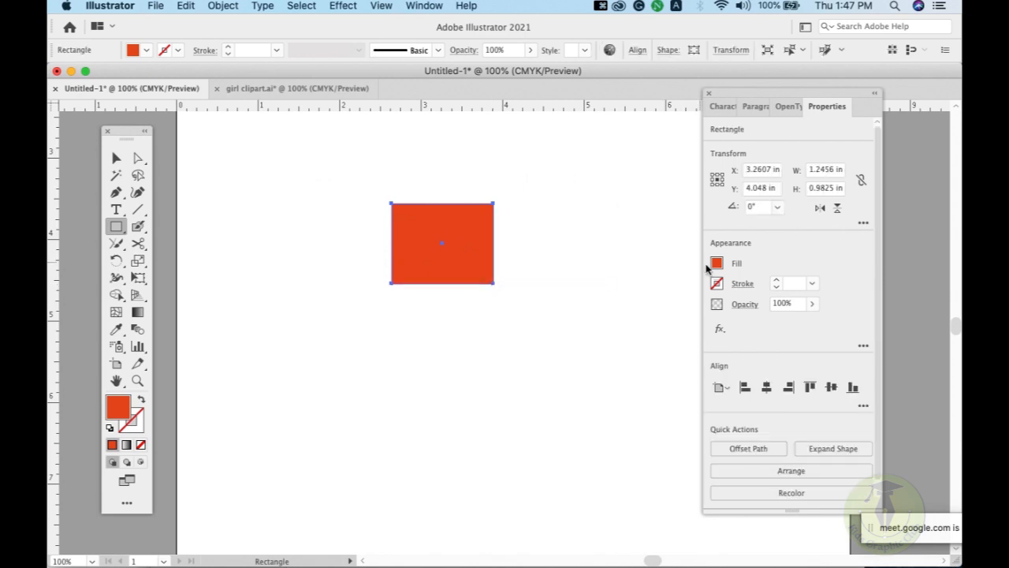
left_click(778, 283)
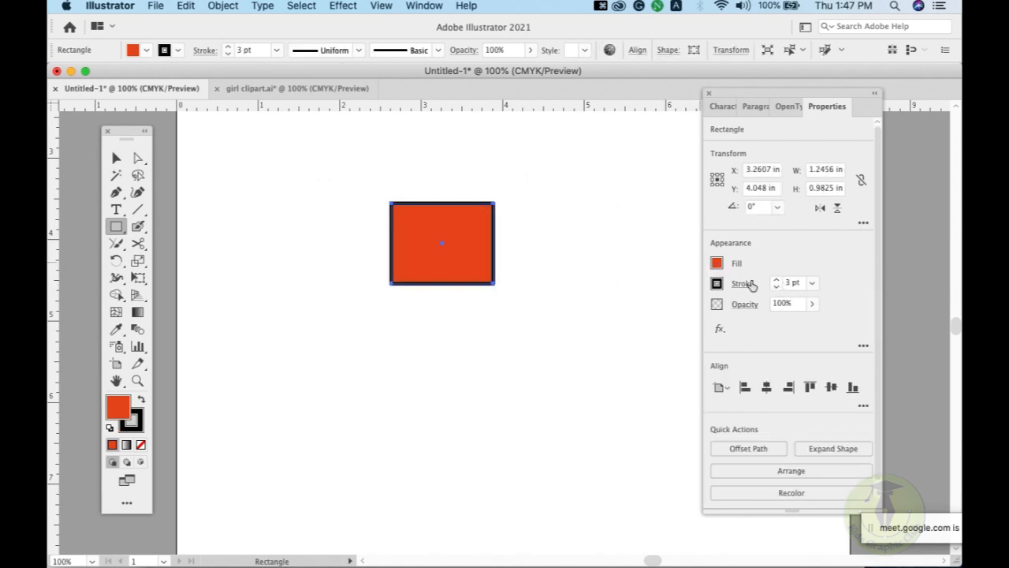
Remove the rectangle's fill and undo the removal.
left_click(142, 446)
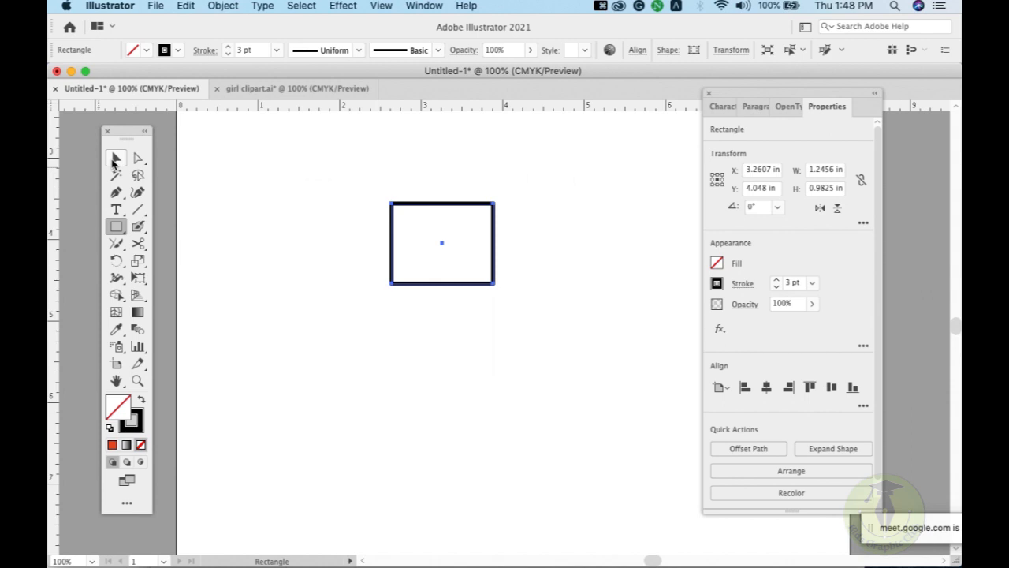
key("super+z")
key("super+z")
key("super+z")
key("super+z")
key("super+z")
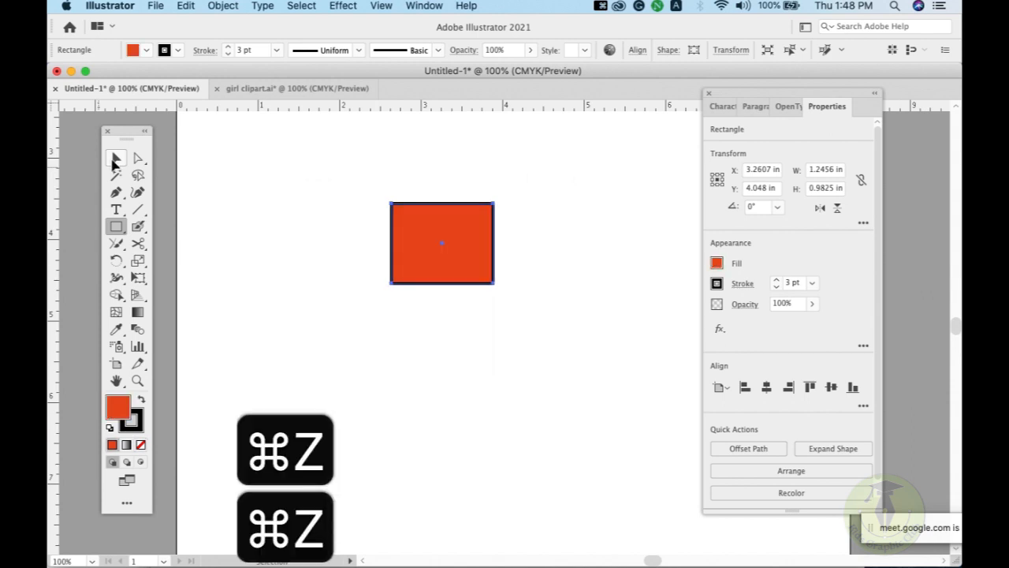
Undo the rectangle and the deletion to restore the row of eight squares, and copy the whole row directly below it.
key("super+z")
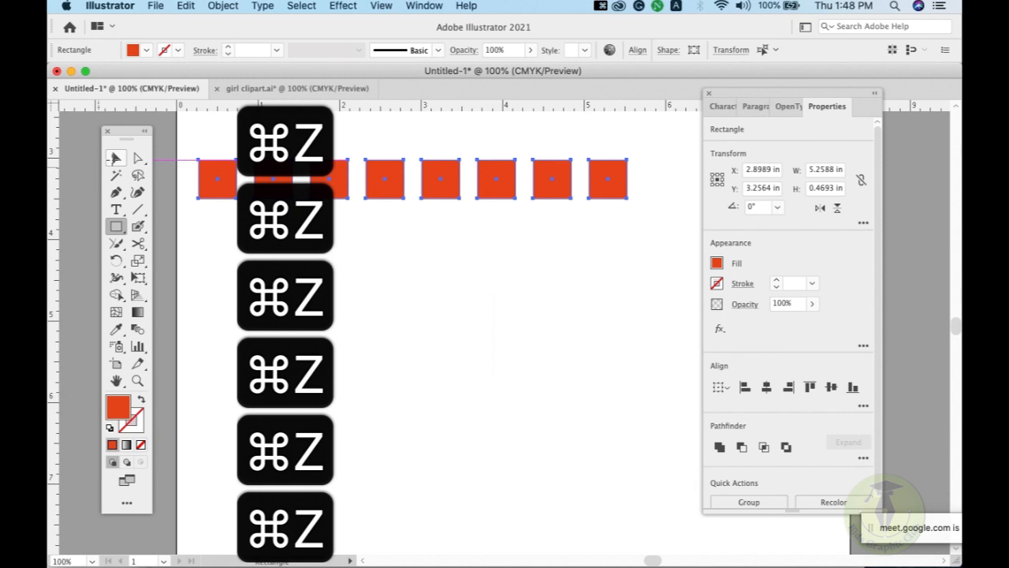
left_click(118, 160)
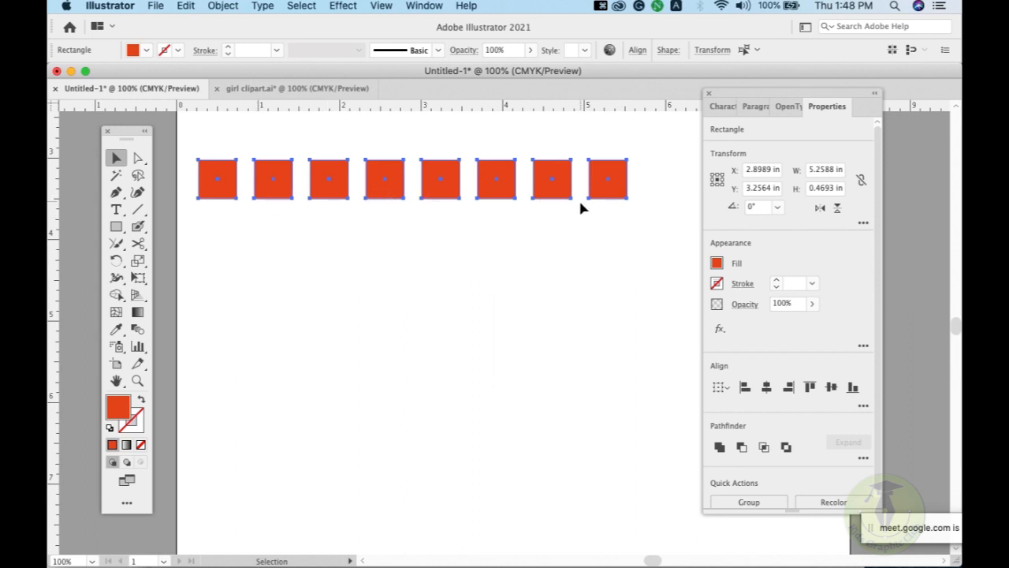
left_click_drag(632, 211, 198, 176)
left_click_drag(541, 194, 542, 249)
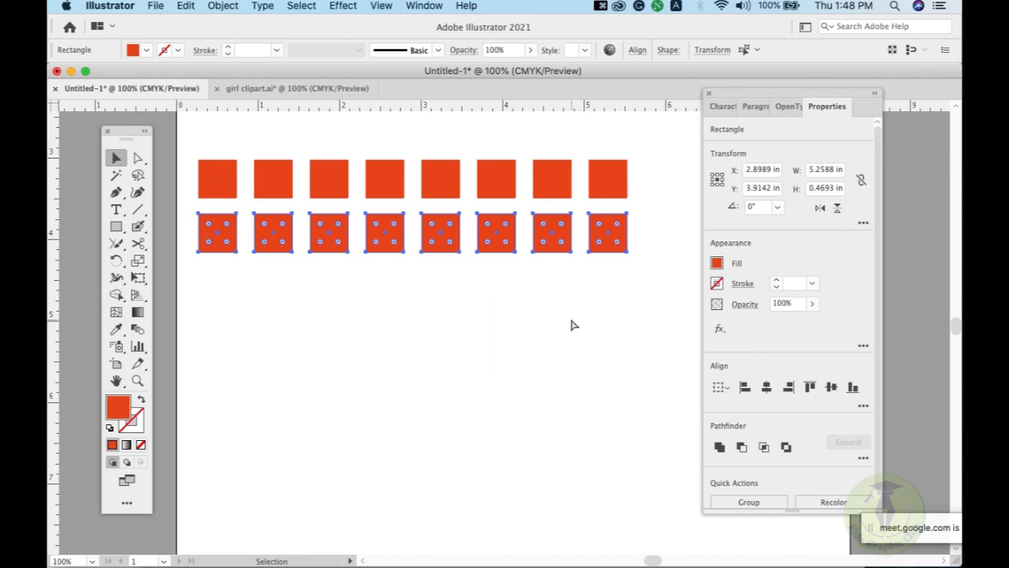
Repeat the row copy with Transform Again four times to build a six-row grid of squares.
key("super+d")
key("super+d")
key("super+d")
key("super+d")
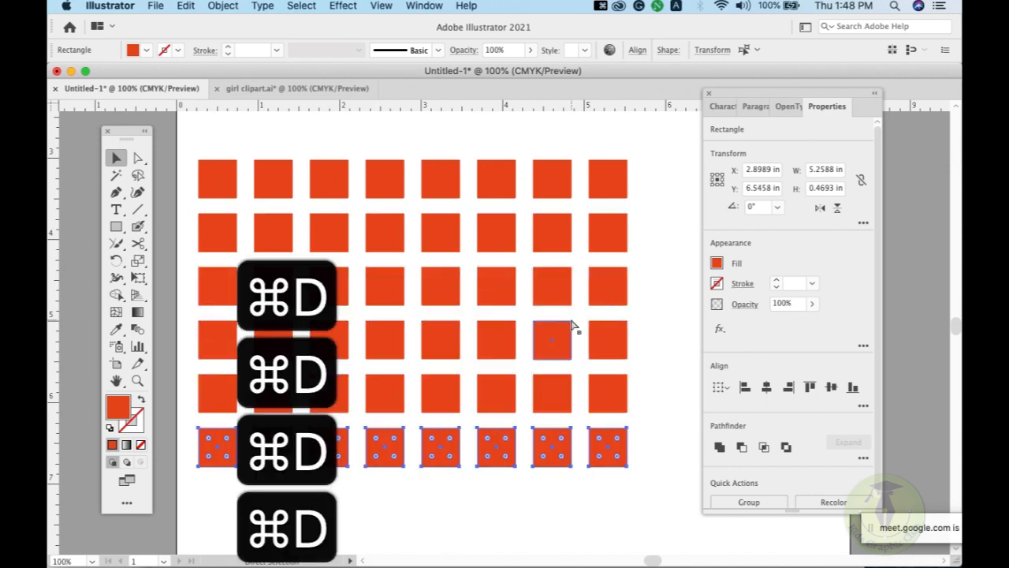
Delete the whole grid of squares and draw a vertical black line about 1.08 in long with a 3 pt stroke.
key("super+a")
key("BackSpace")
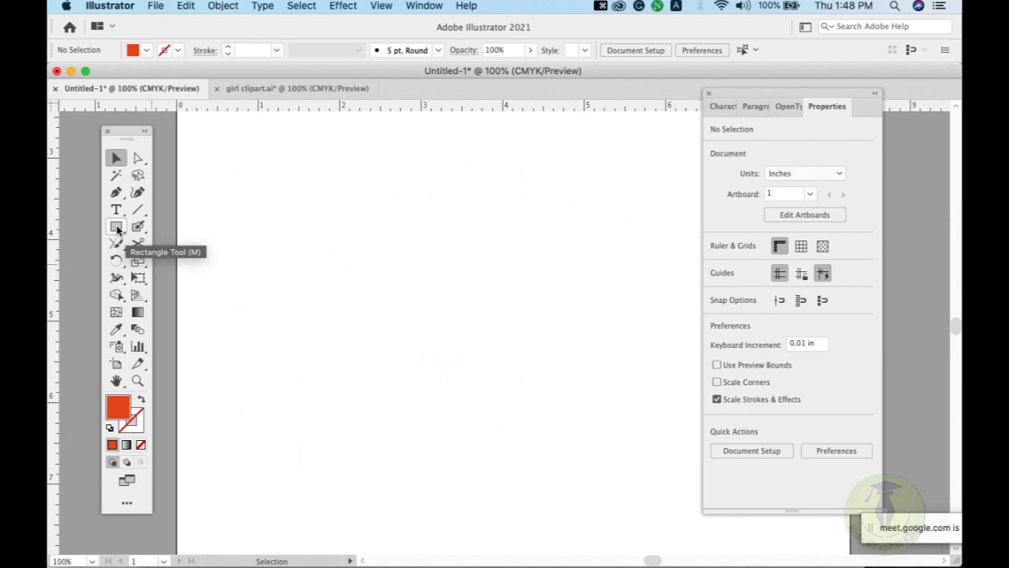
left_click(138, 209)
left_click_drag(456, 159, 460, 247)
left_click(775, 281)
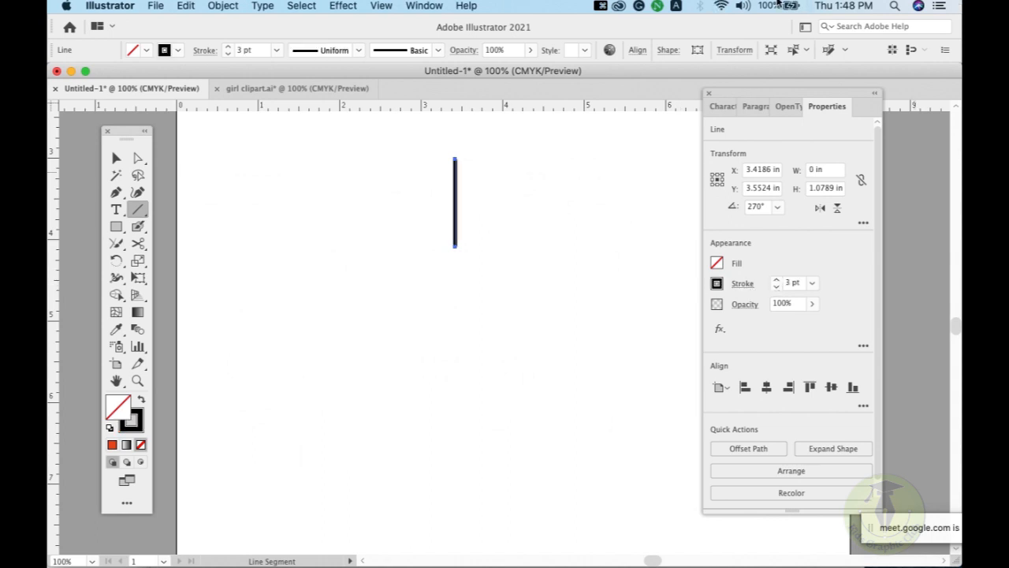
Rotate a copy of the line about 31° around a pivot just below its lower end and repeat it ten times with Transform Again.
left_click(116, 262)
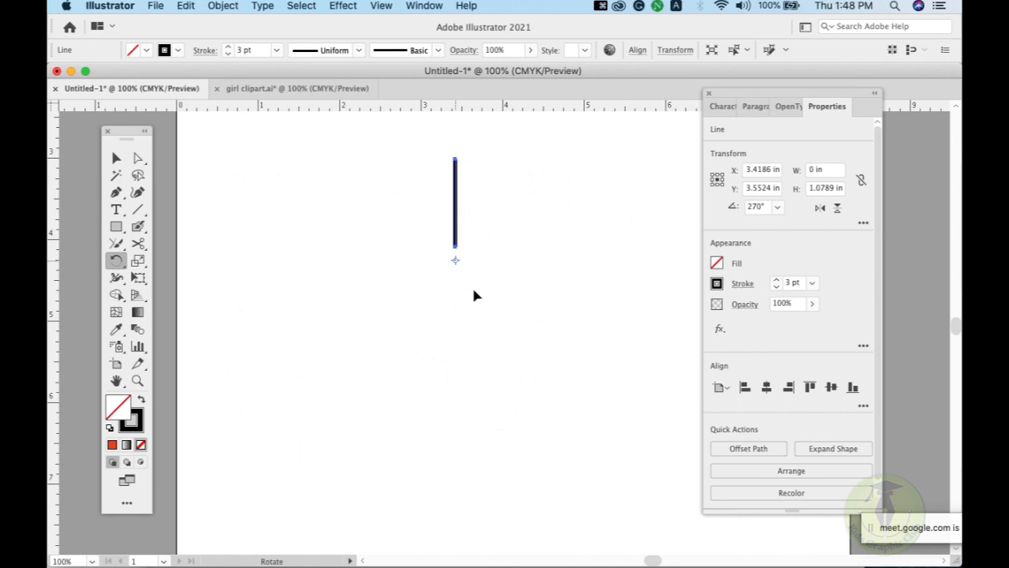
left_click_drag(506, 238, 528, 261)
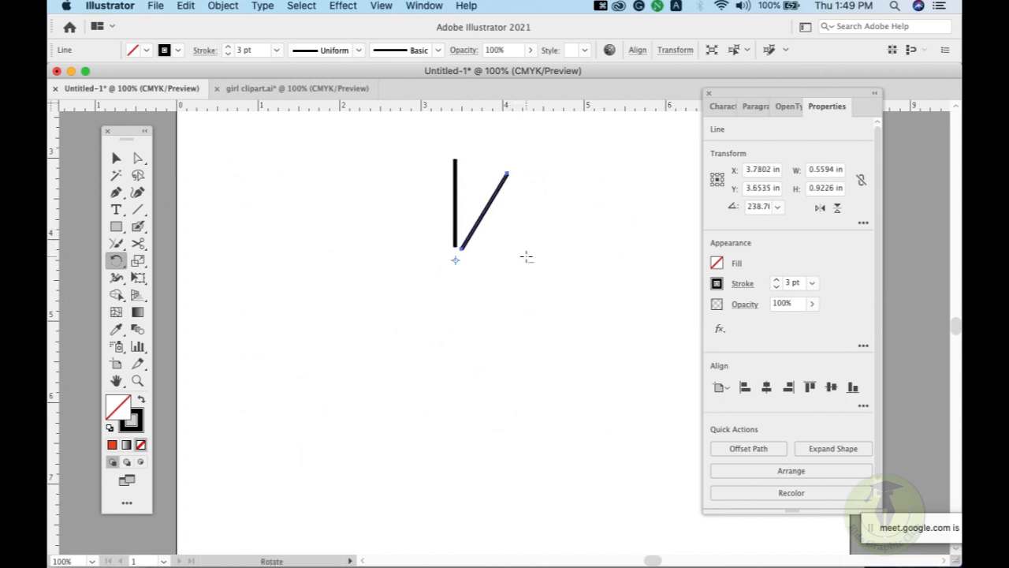
key("super+d")
key("super+d")
key("super+d")
key("super+d")
key("super+d")
key("super+d")
key("super+d")
key("super+d")
key("super+d")
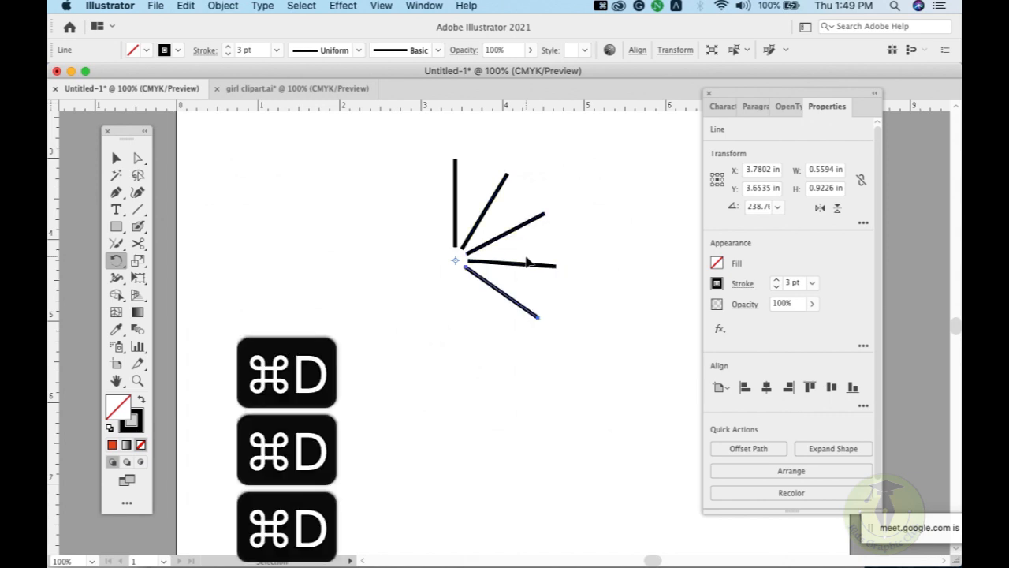
key("super+d")
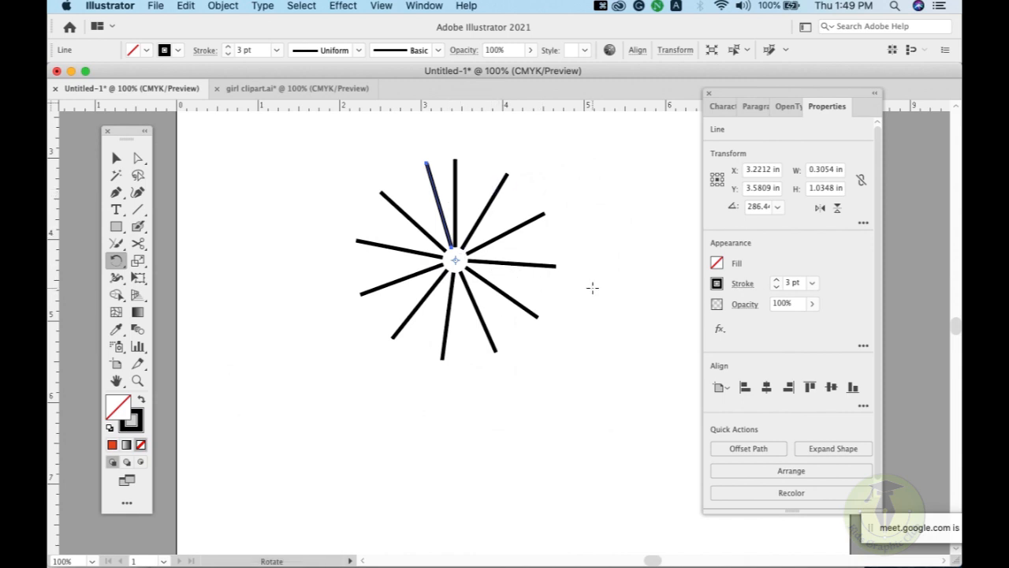
Delete all the radial lines and draw a wide, unfilled ellipse with a 2 pt black stroke.
key("super+a")
key("BackSpace")
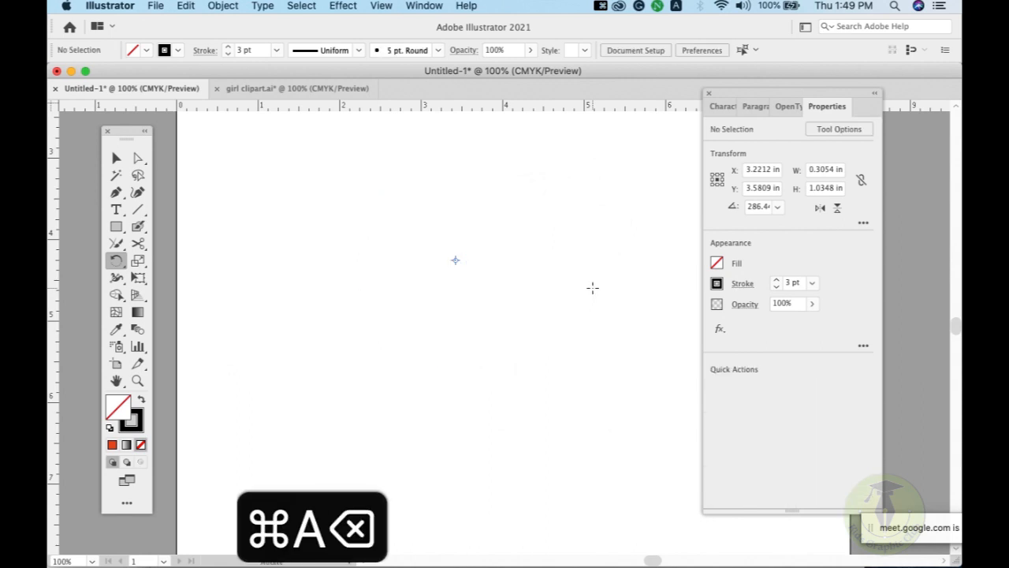
left_click_drag(116, 226, 169, 261)
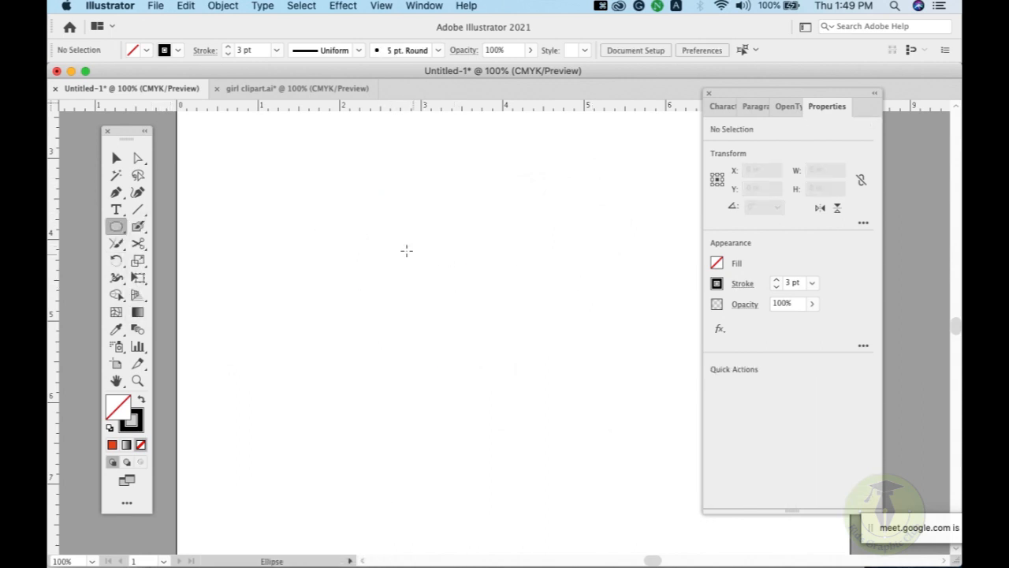
left_click_drag(417, 250, 558, 316)
left_click(776, 286)
Build a rosette by rotating copies of the ellipse about its centre with Transform Again, and rotate the last ellipse slightly to even the spacing.
key("r")
left_click_drag(543, 321, 540, 397)
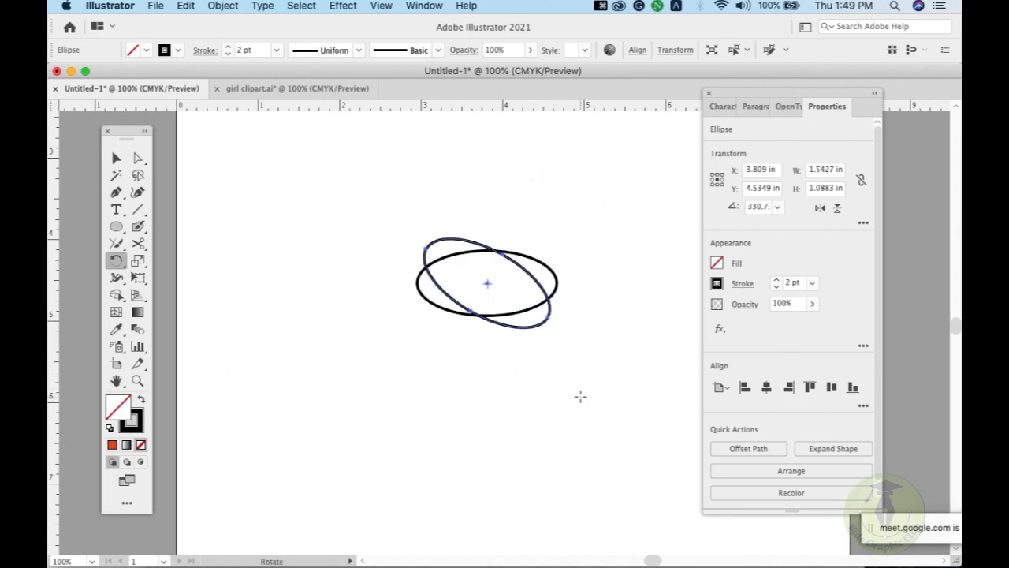
key("super+d")
key("super+d")
key("super+d")
key("super+d")
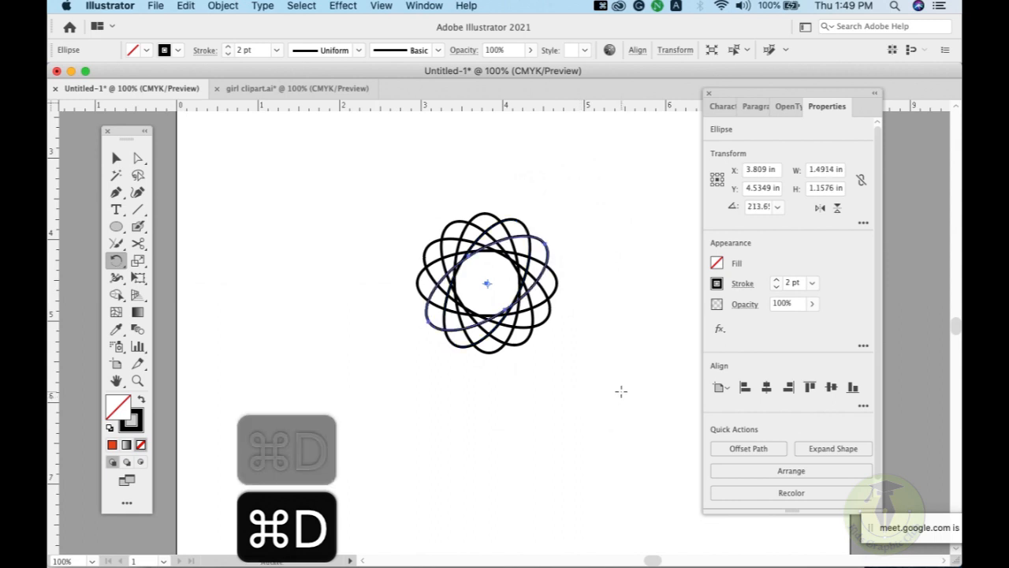
left_click_drag(300, 395, 320, 415)
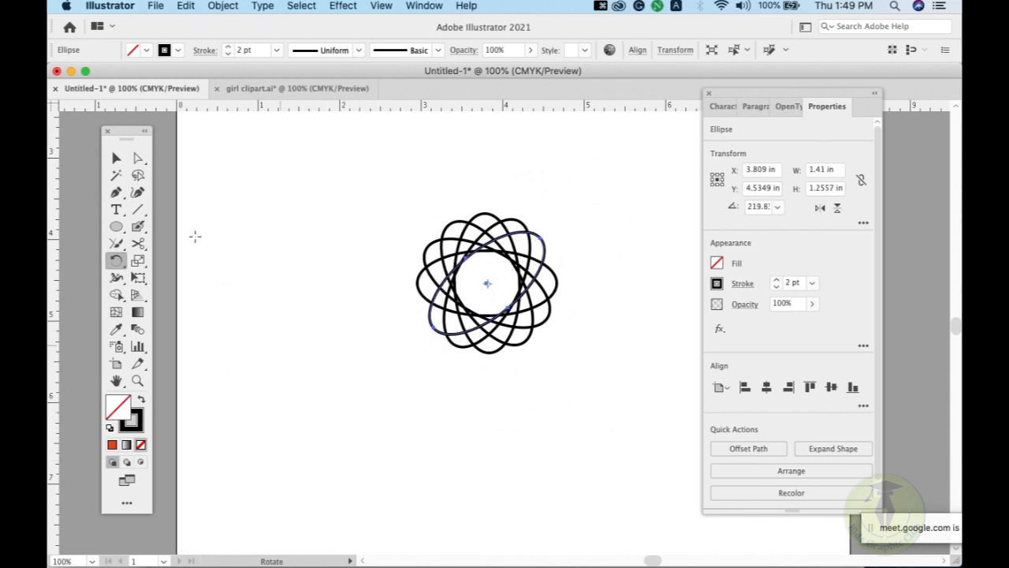
Draw a circle about 1.11 in across below the rosette and rotate a copy about 32° around a pivot just beneath it.
left_click(116, 227)
left_click_drag(271, 342, 365, 434)
key("r")
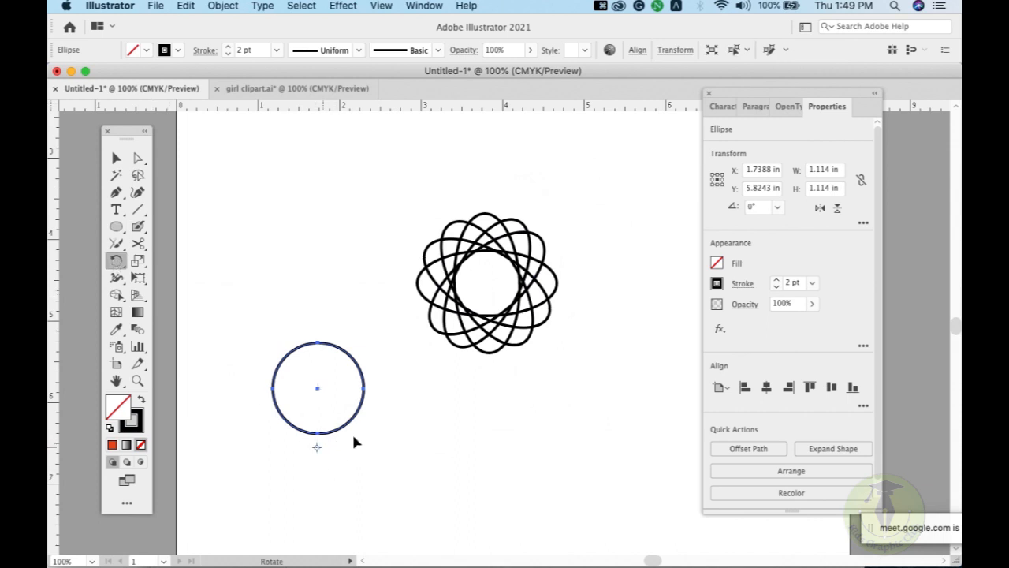
left_click_drag(375, 418, 394, 458)
Repeat the rotated circle copy with Transform Again until the overlapping circles form a complete flower ring.
key("super+d")
key("super+d")
key("super+d")
key("super+d")
key("super+d")
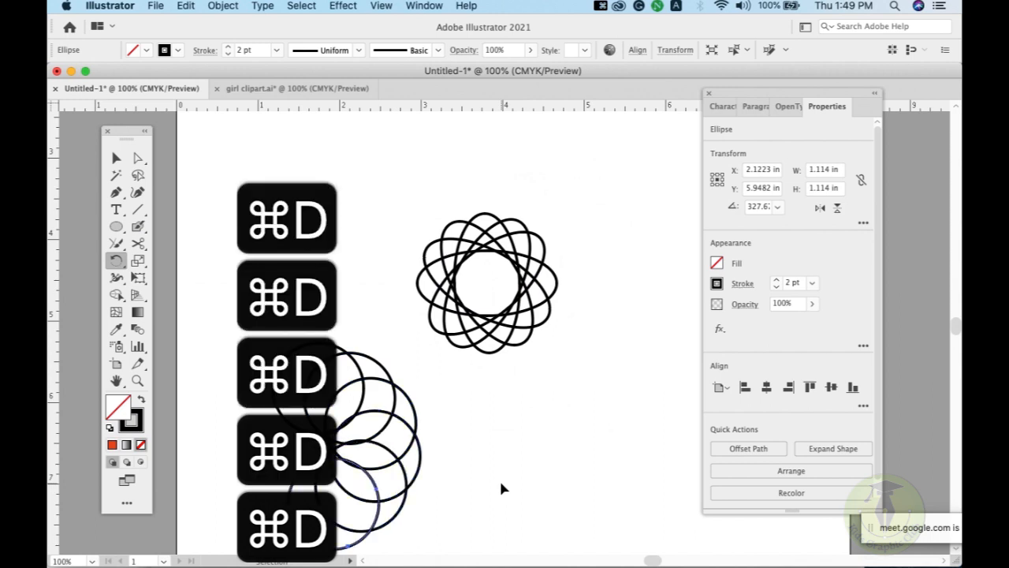
key("super+d")
key("super+d")
key("super+d")
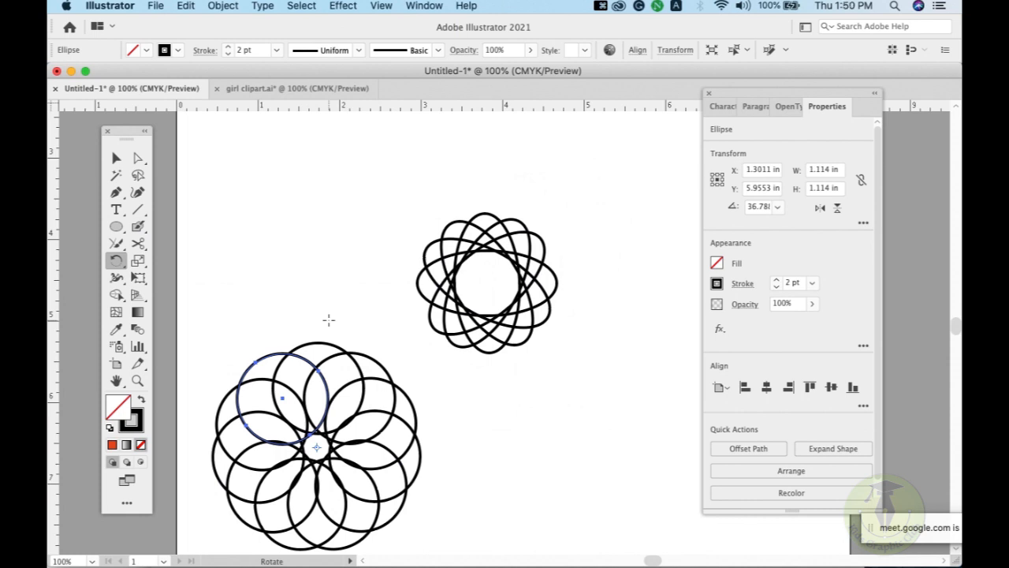
Draw a narrow vertical ellipse about 0.19 by 1.02 in above the circle flower and fill it with red.
left_click(116, 226)
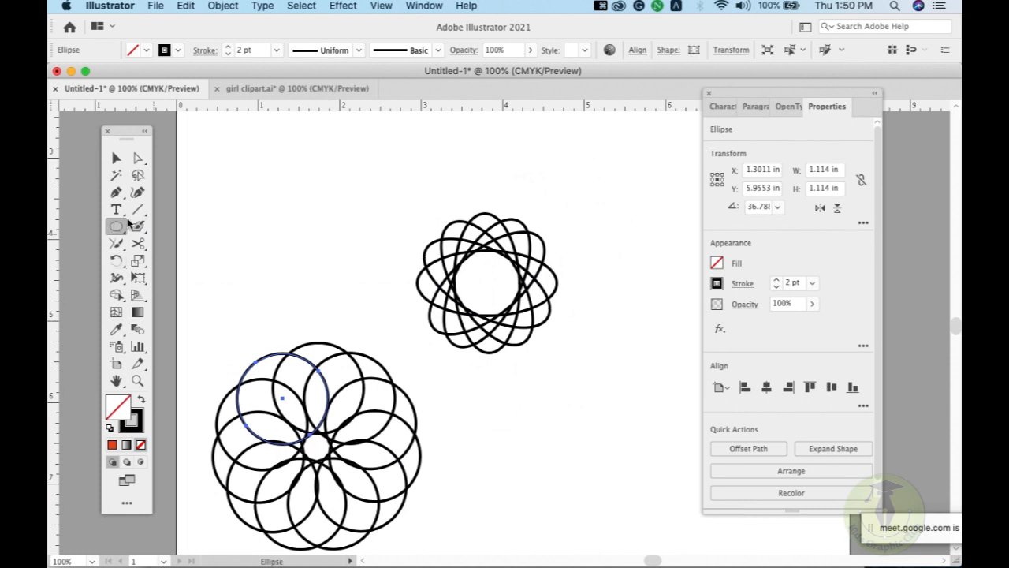
left_click_drag(263, 141, 277, 224)
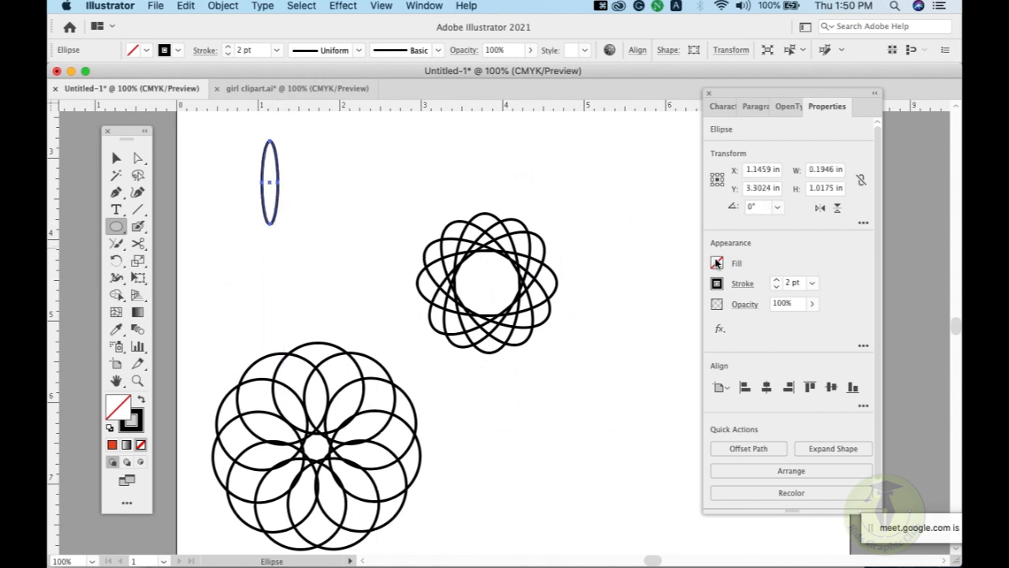
left_click(716, 263)
left_click(671, 315)
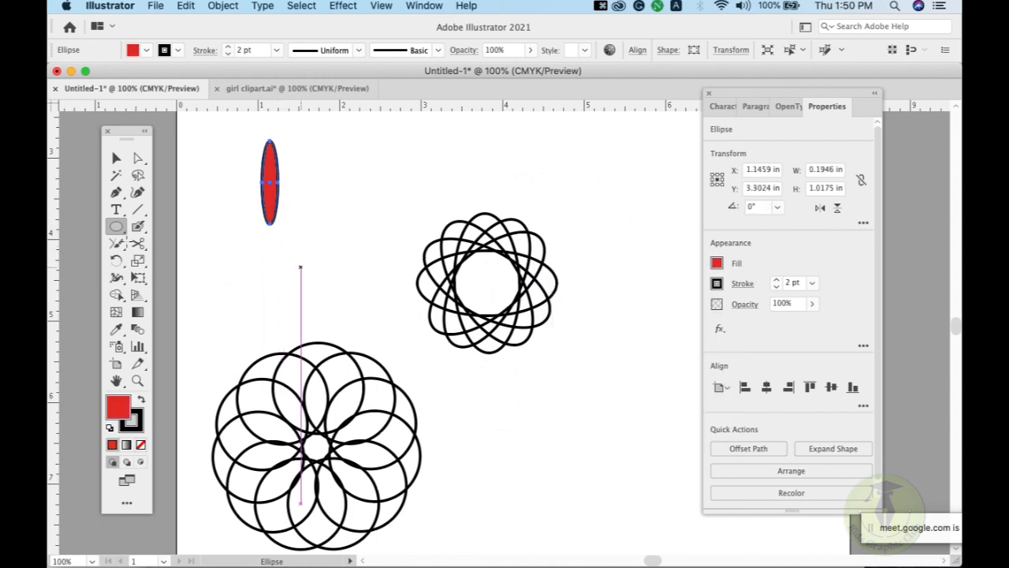
Rotate a copy of the red ellipse around a pivot just below it and repeat with Transform Again to complete a ring of petals.
key("r")
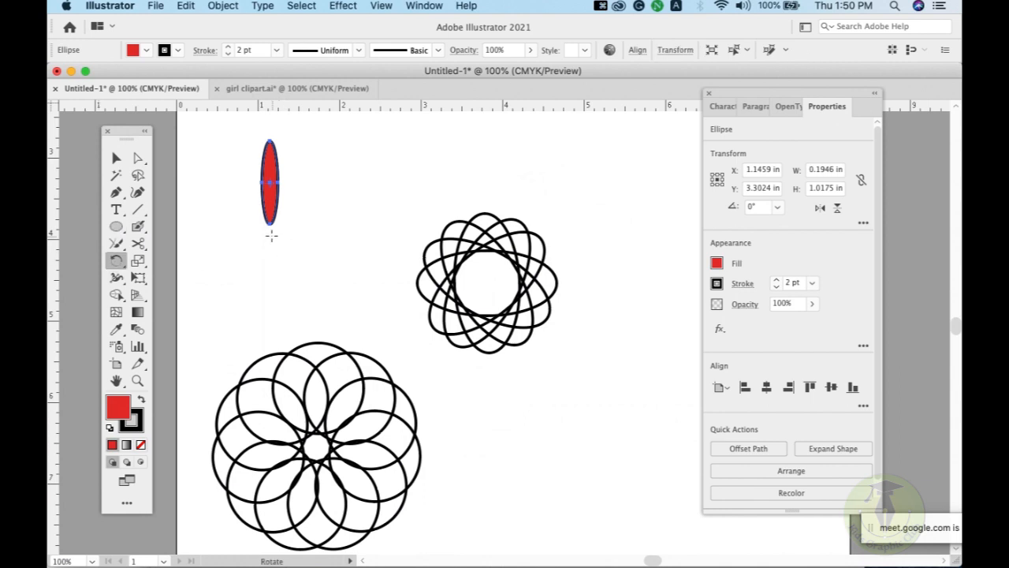
left_click_drag(315, 192, 335, 216)
key("super+d")
key("super+d")
key("super+d")
key("super+d")
key("super+d")
key("super+d")
key("super+d")
key("super+d")
key("super+d")
key("super+d")
key("super+d")
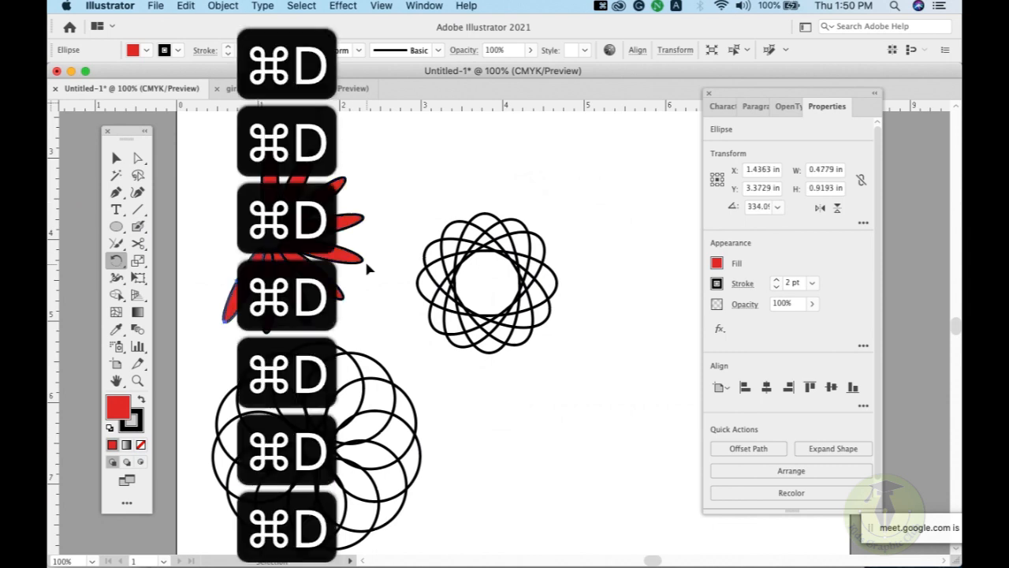
key("super+d")
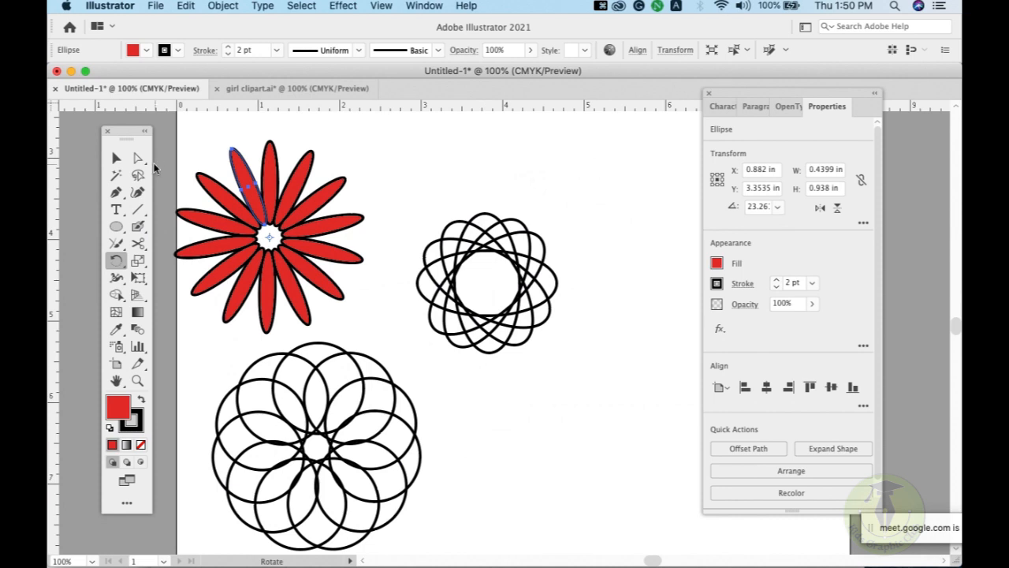
Switch to the Google Meet call in Google Chrome and stop the meeting recording.
key("super+Tab")
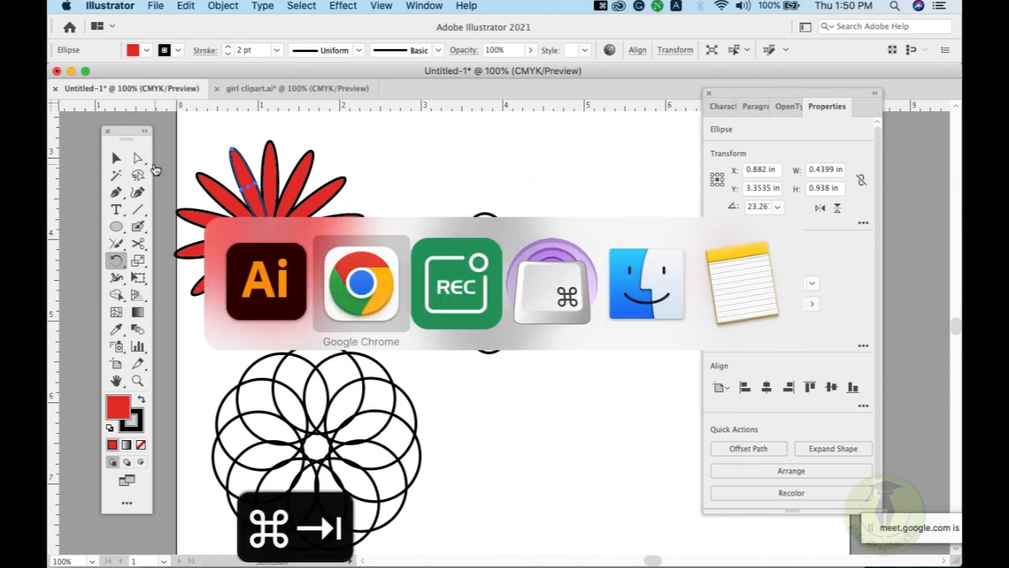
left_click(850, 455)
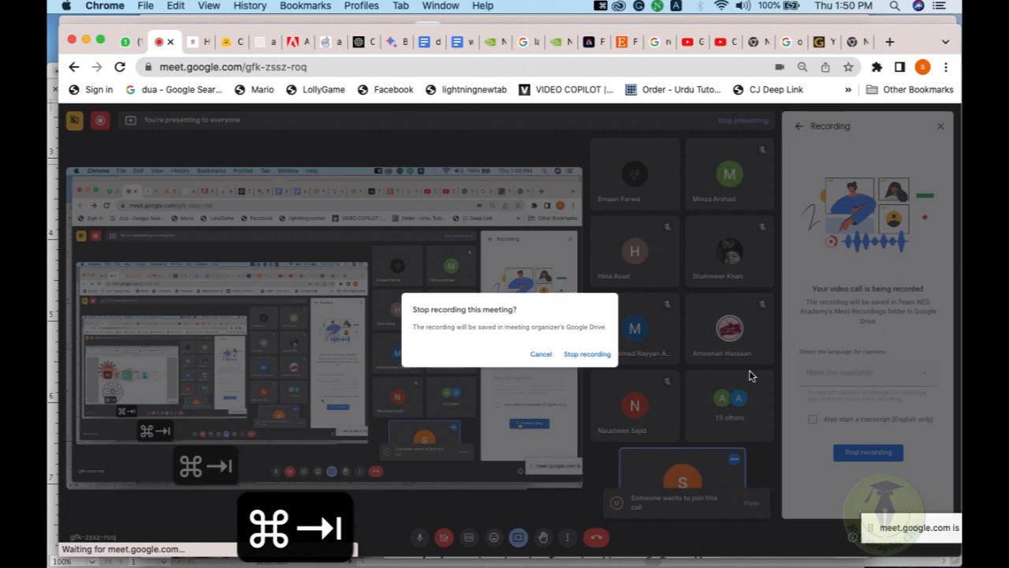
left_click(583, 356)
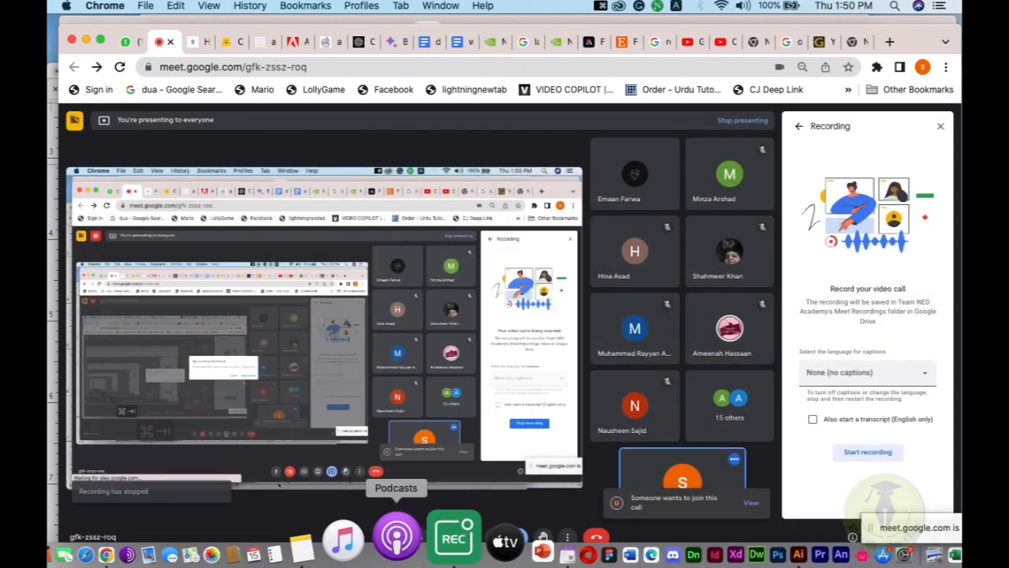
Return to Illustrator and draw a closed orange teardrop about 2.97 by 1.20 in with the Pen tool, pointed at one end and rounded at the other.
left_click(428, 536)
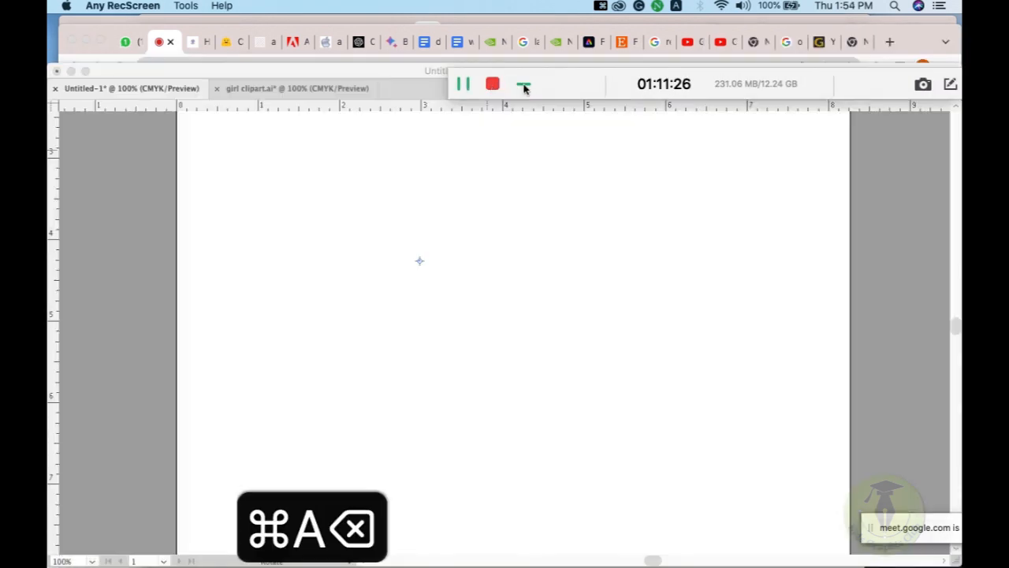
left_click(489, 197)
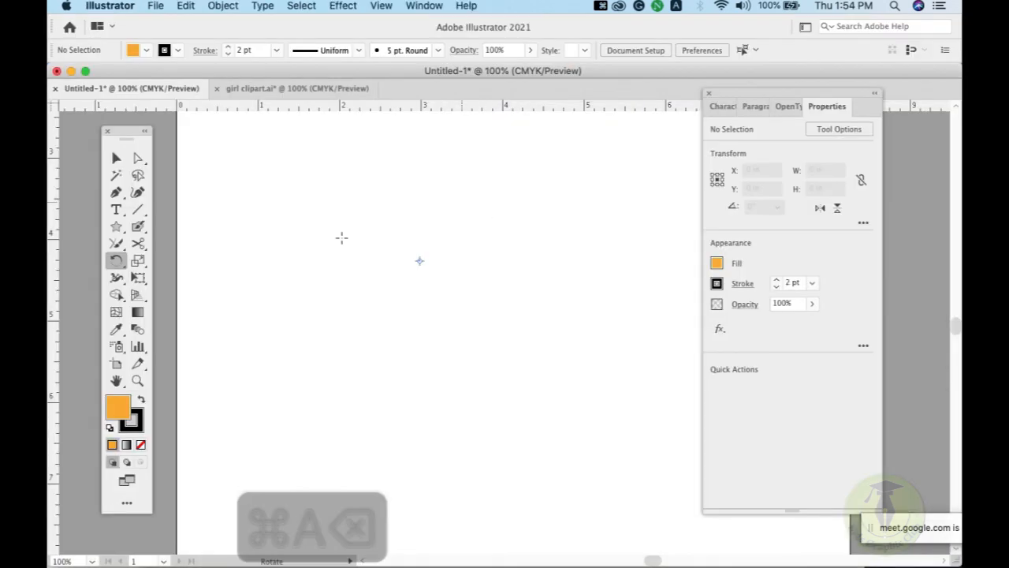
left_click(116, 193)
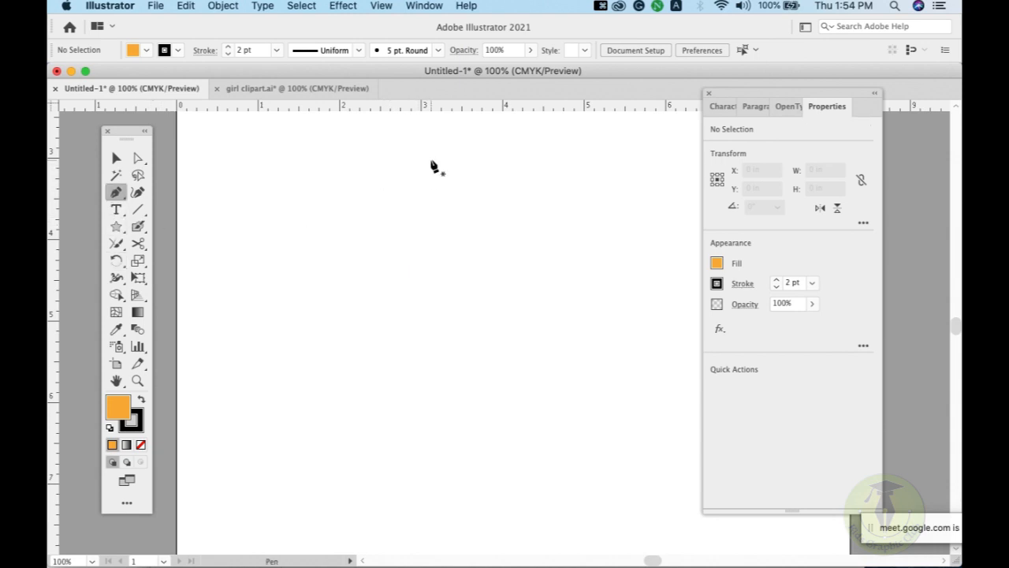
left_click(310, 297)
left_click(513, 300)
left_click_drag(552, 268, 555, 381)
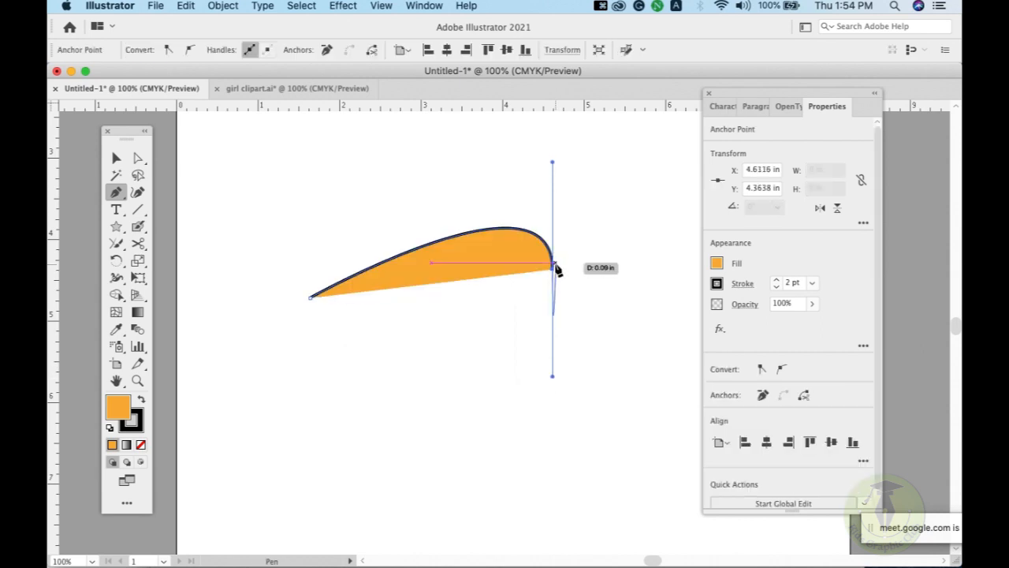
left_click(311, 299)
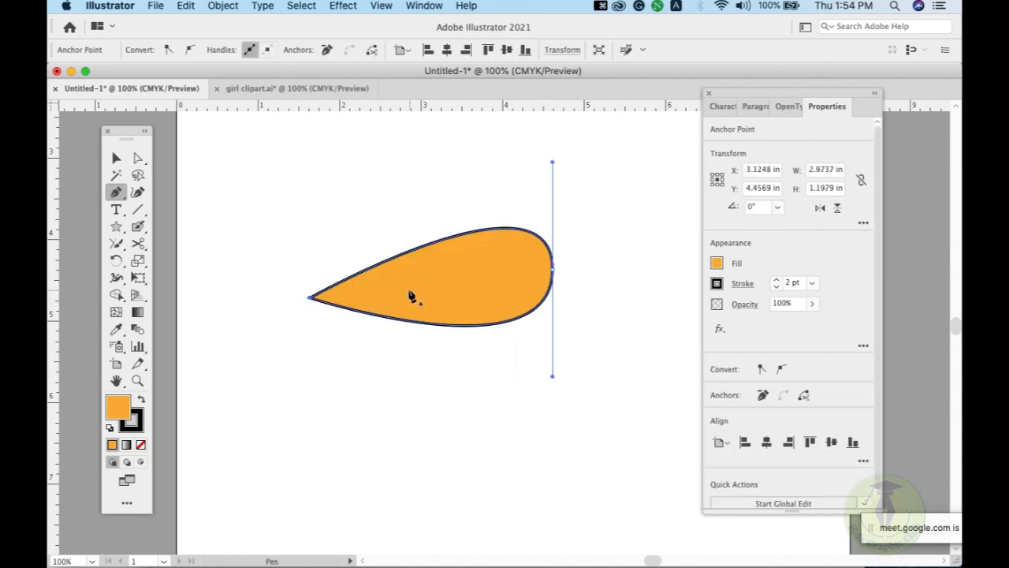
Scale the orange teardrop uniformly to 80% and rotate it about 85° so its pointed end faces down.
left_click(118, 260)
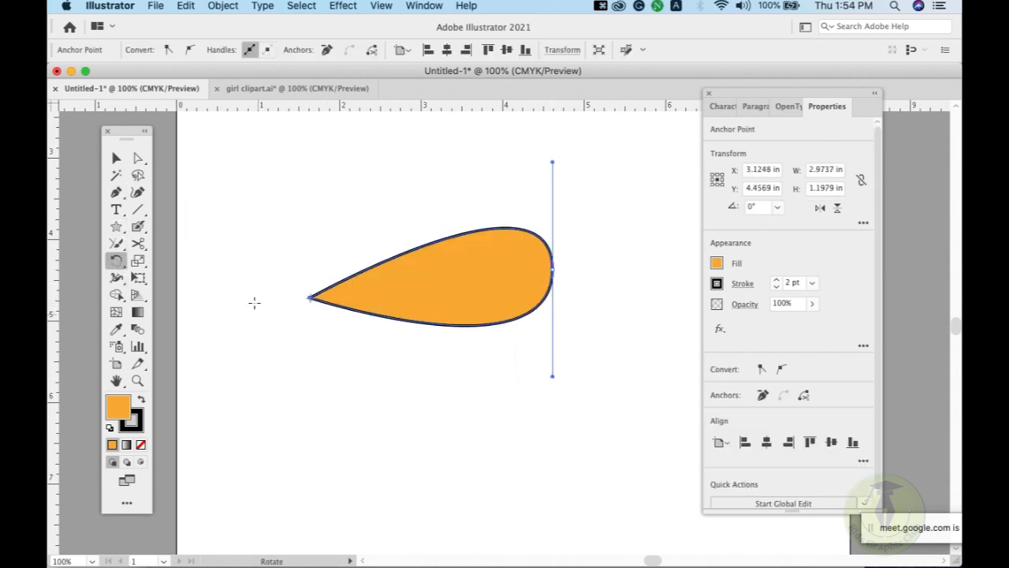
left_click(117, 159)
left_click(299, 183)
left_click_drag(449, 304, 476, 281)
double_click(138, 260)
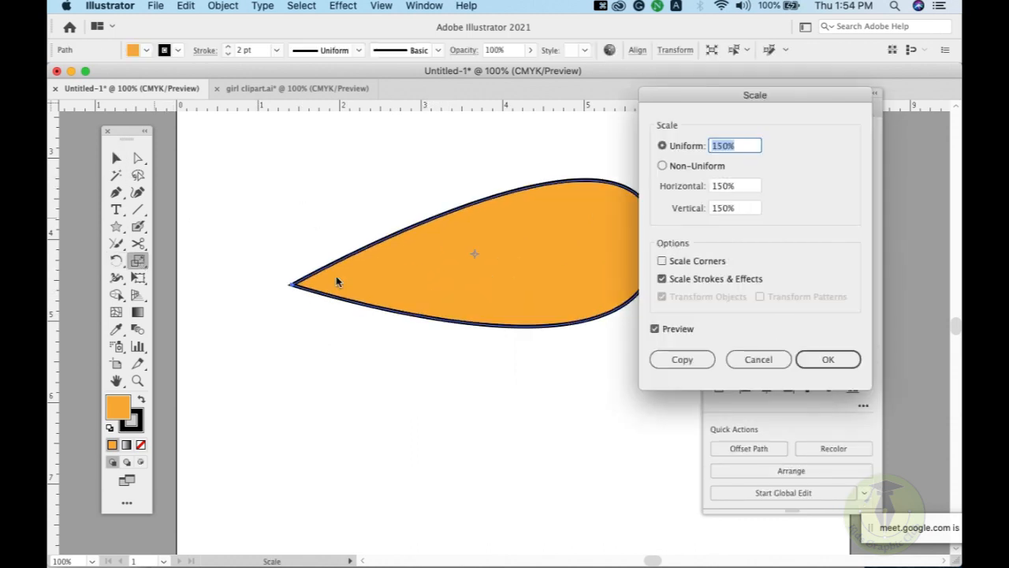
type("80")
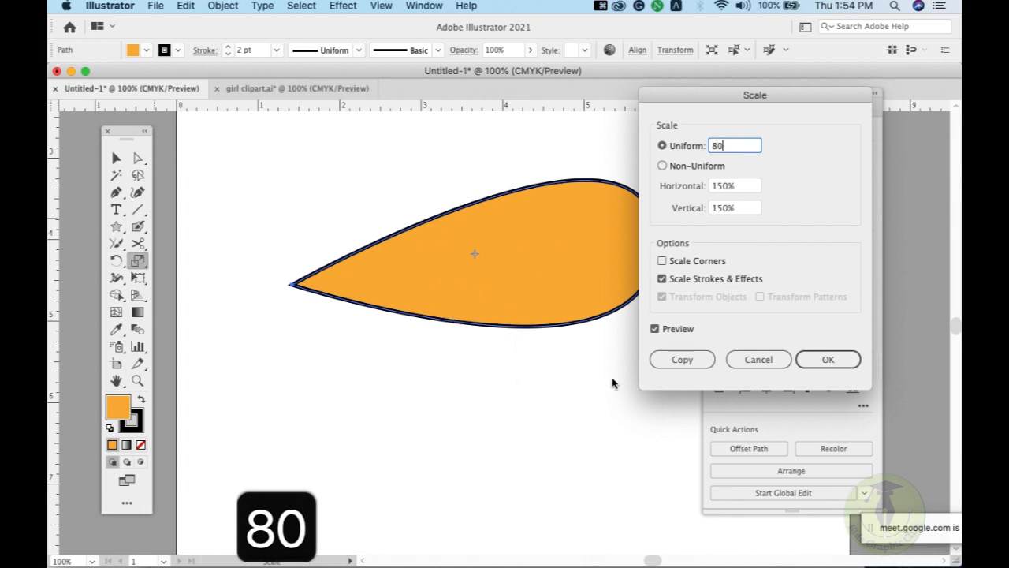
left_click(820, 359)
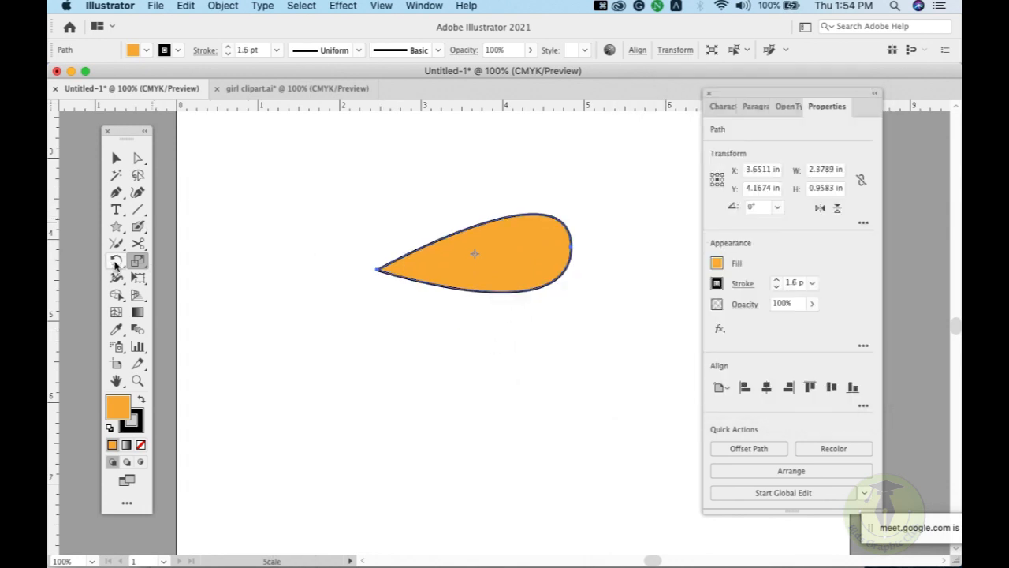
left_click(115, 260)
left_click_drag(465, 315, 508, 259)
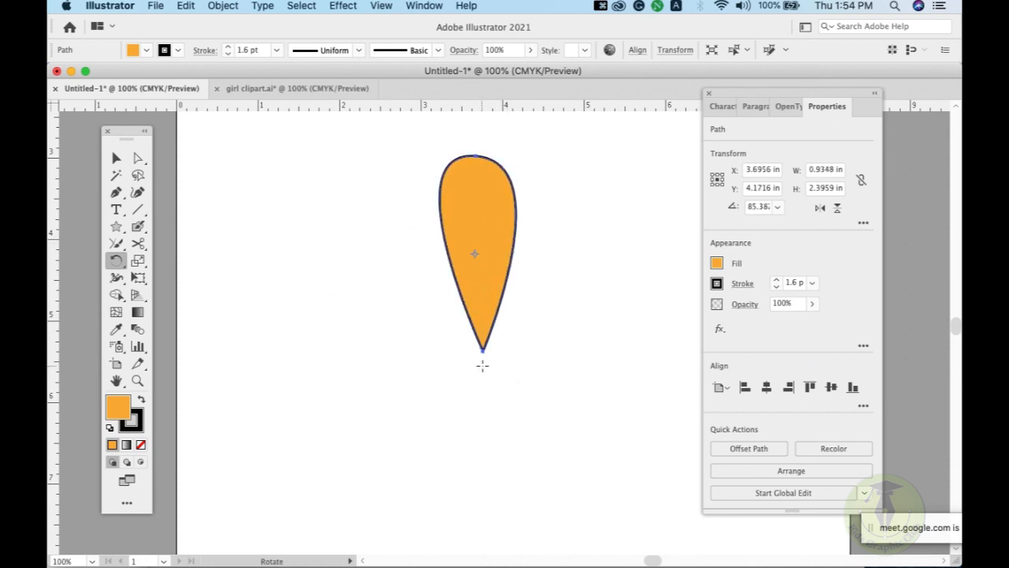
Rotate a copy of the teardrop around a pivot just below its point and repeat with Transform Again to form a flower.
left_click(485, 366)
left_click_drag(518, 327, 561, 333)
key("super+d")
key("super+d")
key("super+d")
key("super+d")
key("super+d")
key("super+d")
key("super+d")
key("super+d")
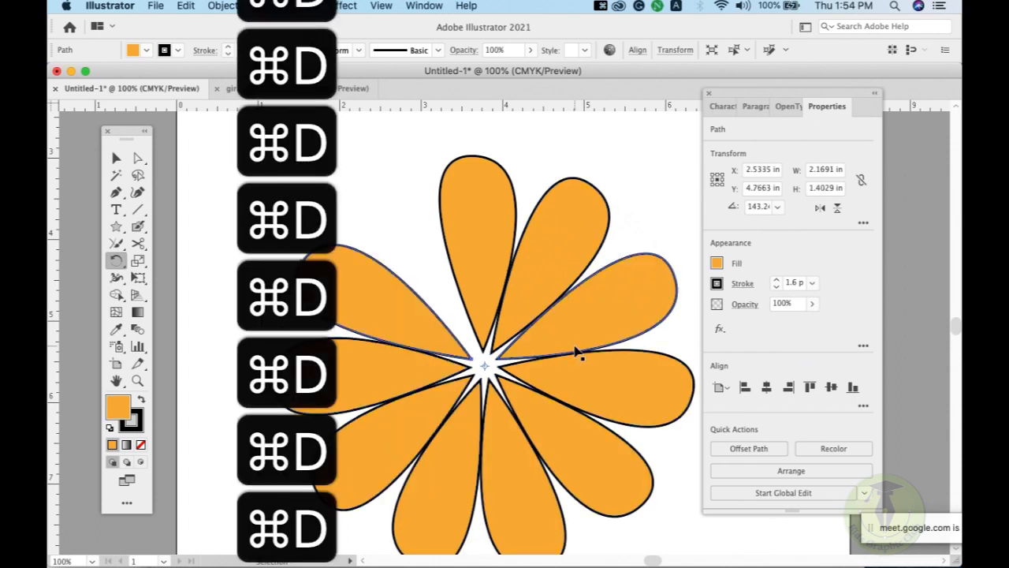
key("super+d")
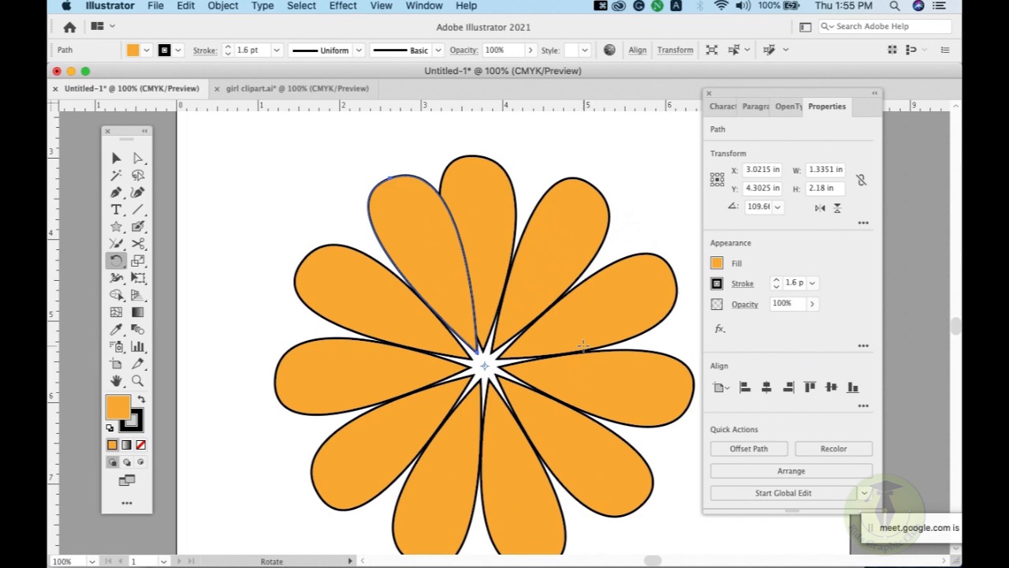
Delete all the petals and draw a rectangle about 2 by 1.91 in with no fill.
key("super+a")
key("BackSpace")
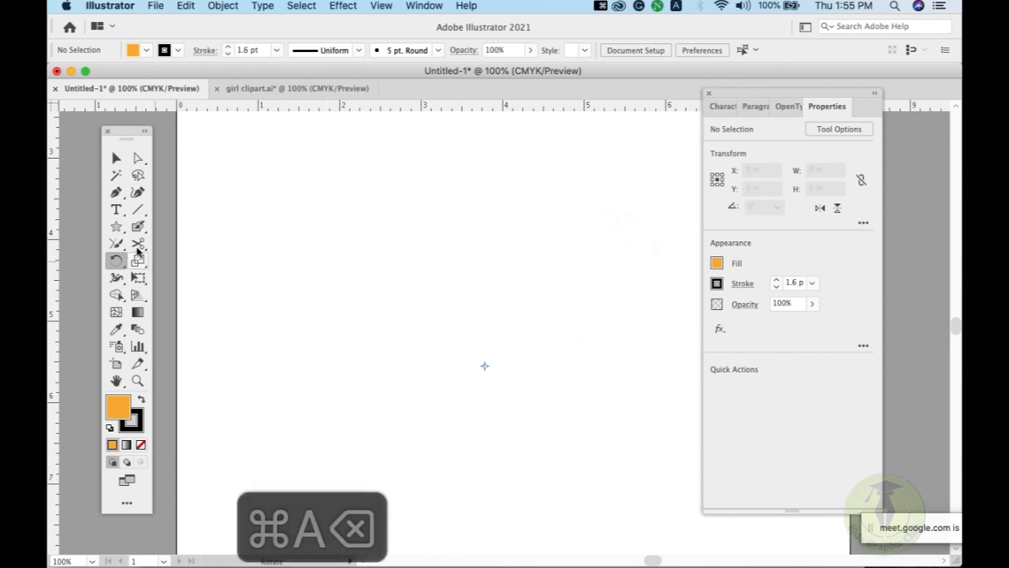
left_click_drag(116, 226, 158, 228)
mouse_move(369, 214)
left_mouse_down()
mouse_move(457, 280)
mouse_move(533, 371)
left_mouse_up()
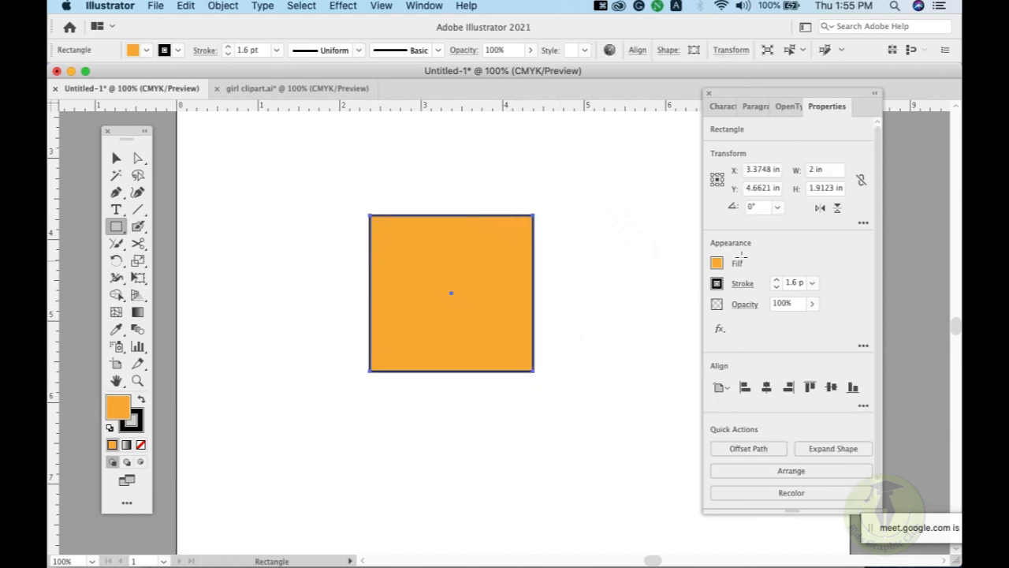
left_click(140, 445)
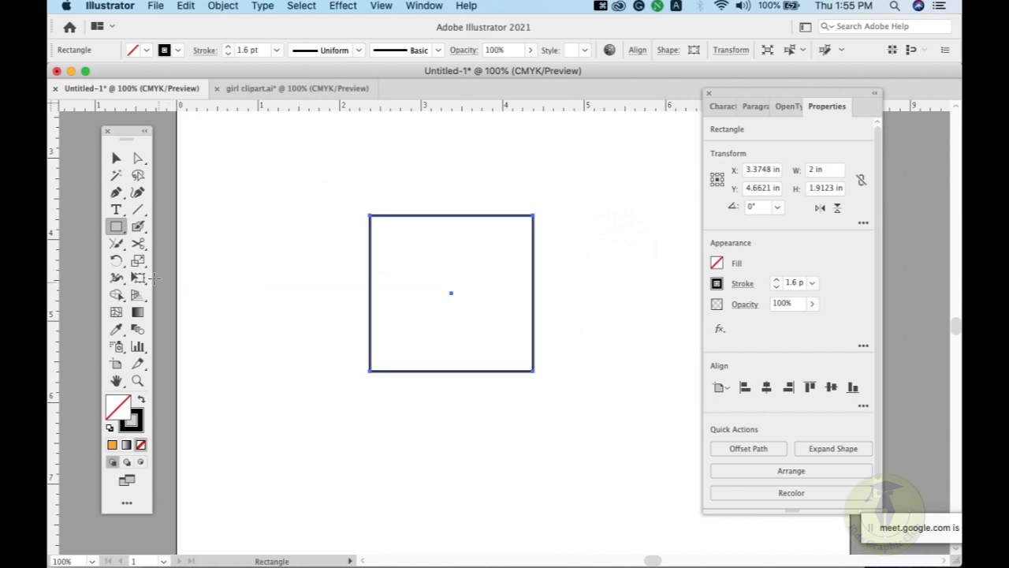
left_click(138, 260)
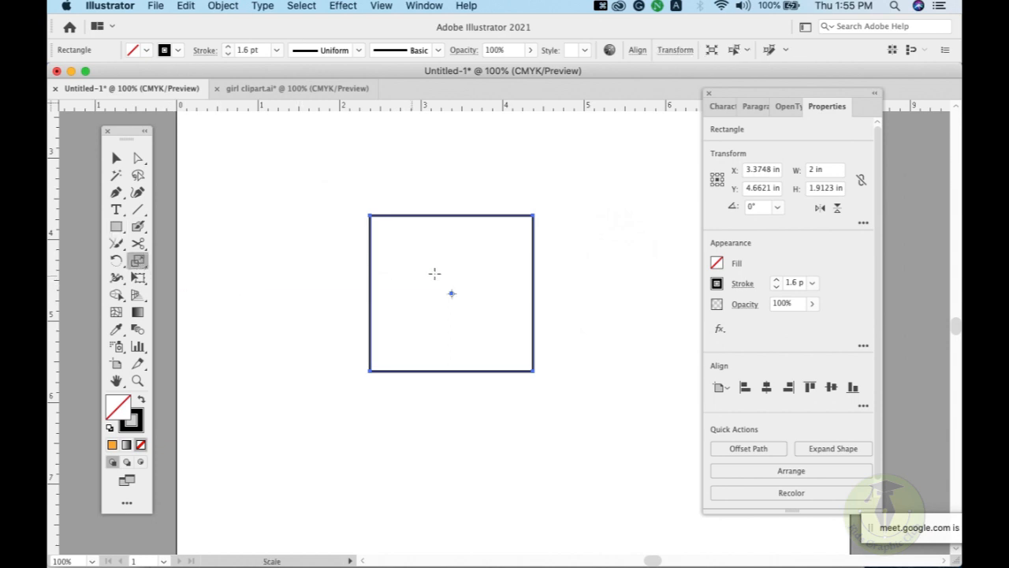
left_click(526, 231, "alt")
left_click(765, 365)
key("super+z")
key("super+z")
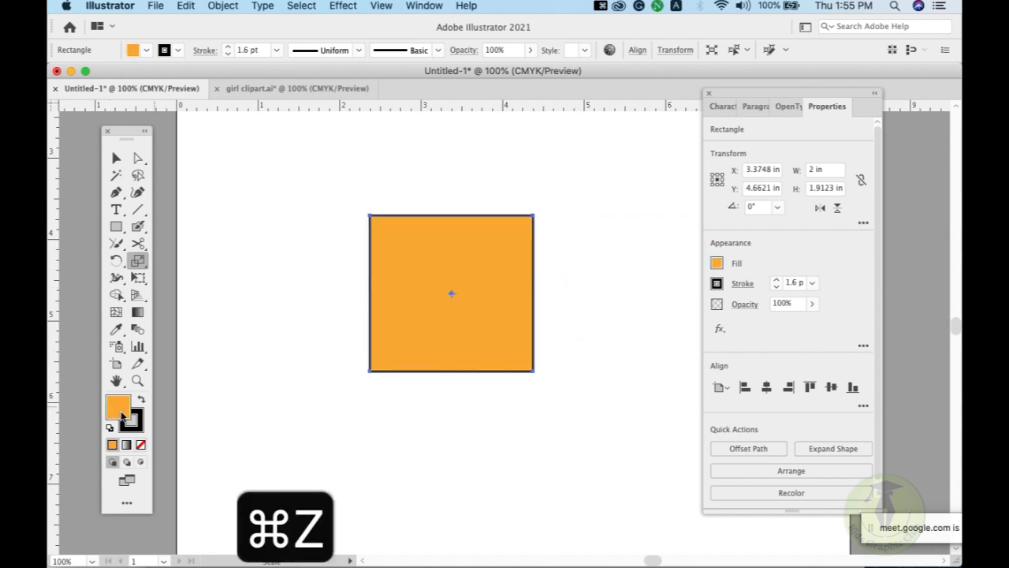
left_click(140, 446)
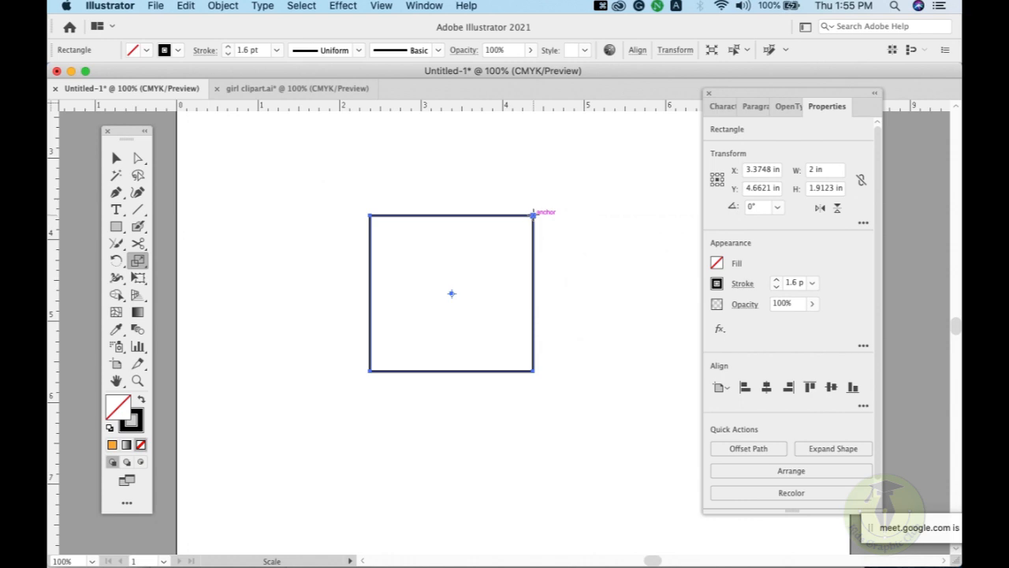
Try to shrink the rectangle about its centre with the Scale tool.
left_click_drag(534, 212, 524, 233)
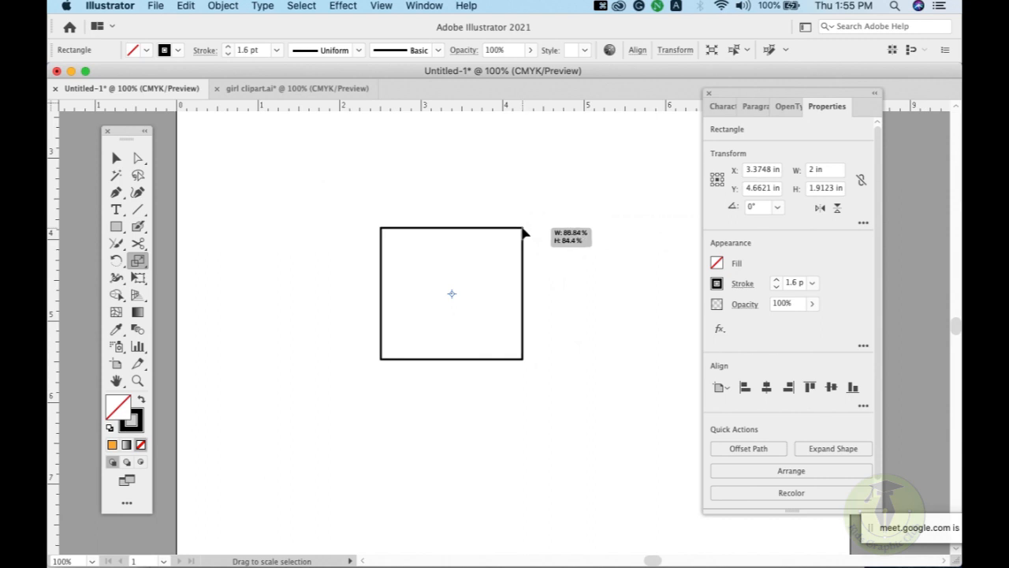
left_click_drag(523, 232, 521, 234)
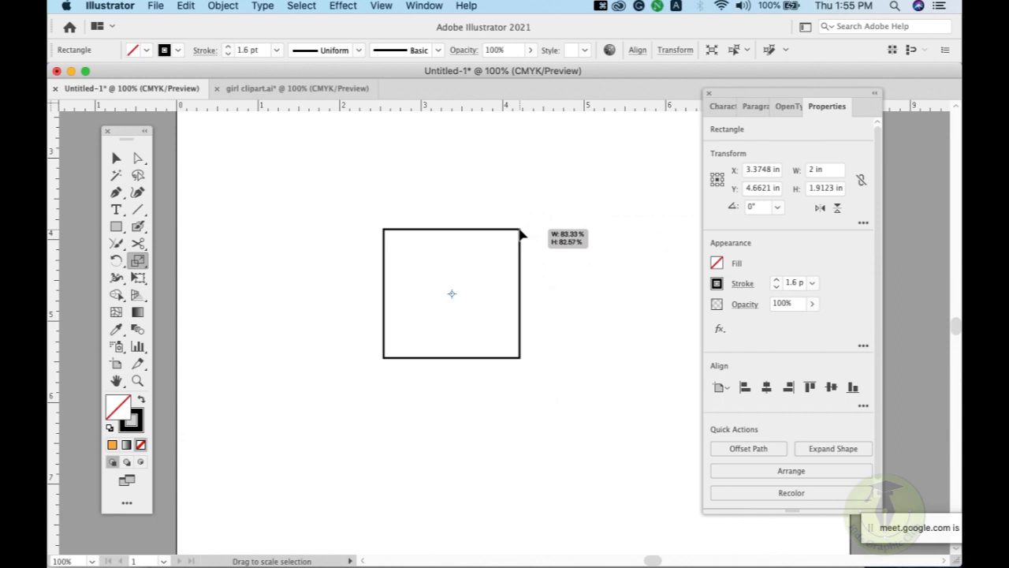
left_click_drag(521, 233, 522, 233)
key("super+z")
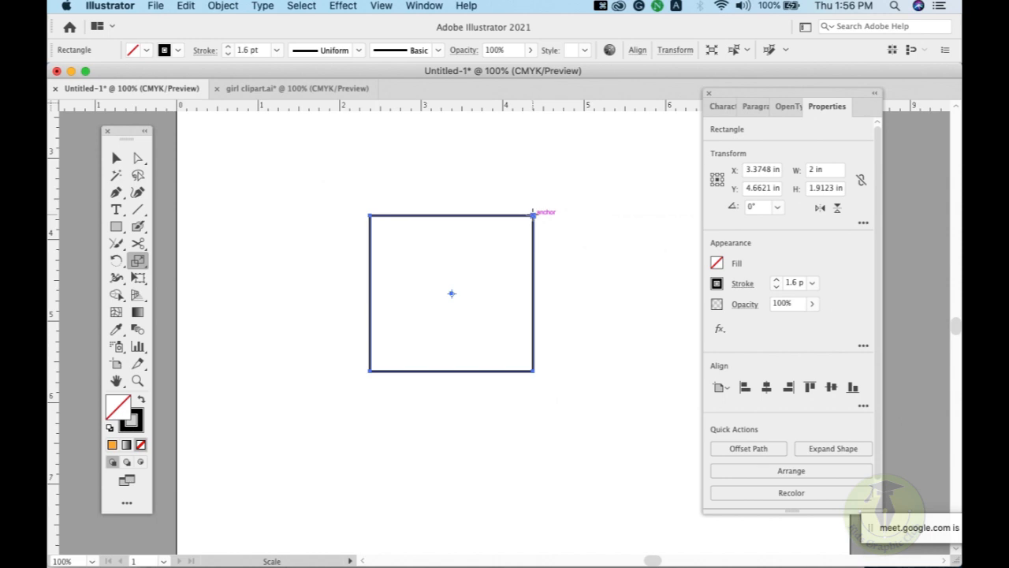
Scale down a copy of the rectangle to about 1.60 by 1.51 in and repeat with Transform Again to nest rectangles towards the centre.
left_click_drag(532, 213, 521, 235)
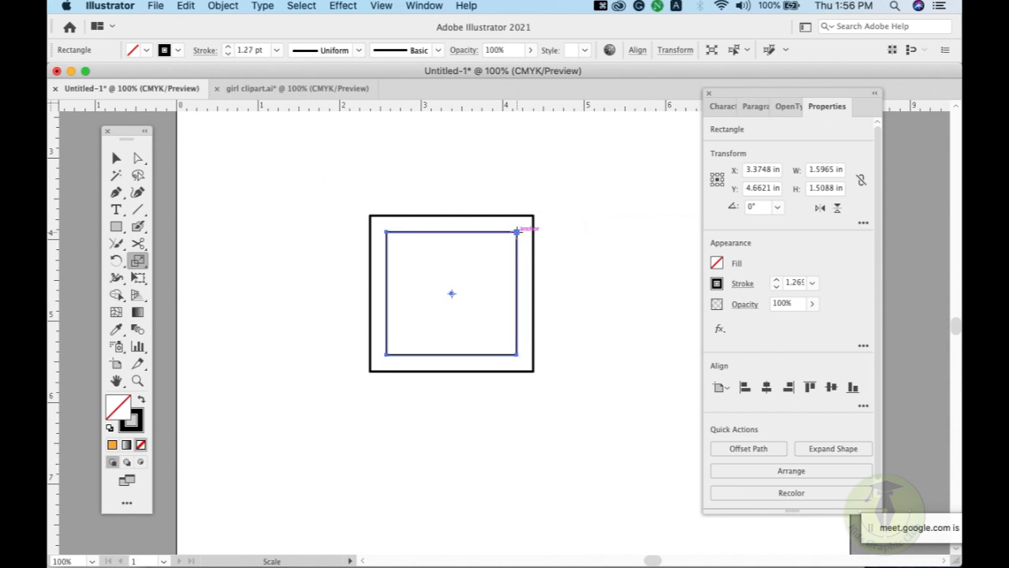
key("super+d")
key("super+d")
key("super+d")
key("super+d")
key("super+d")
key("super+d")
key("super+d")
key("super+d")
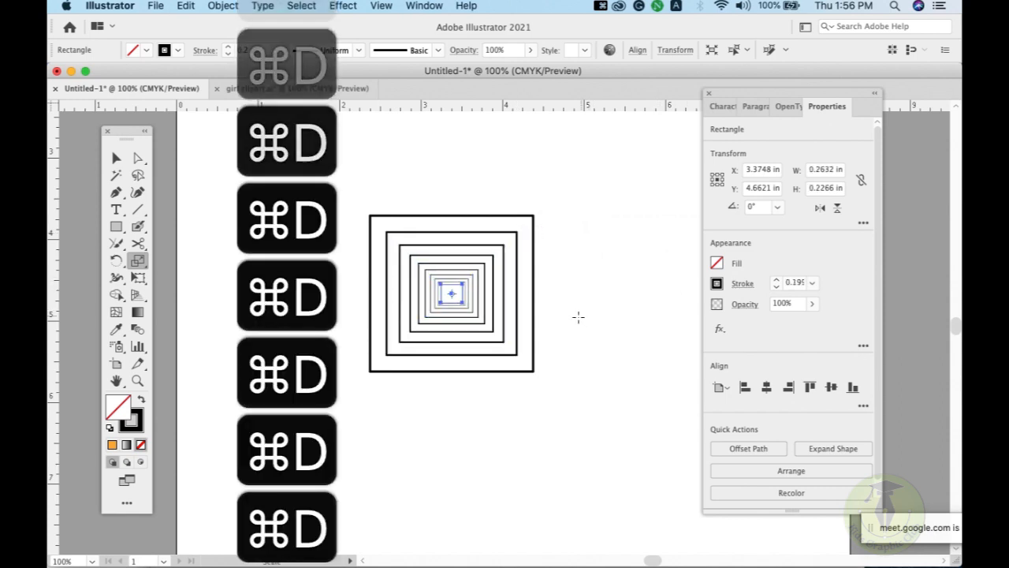
Place a copy of the outermost rectangle below the nested rectangles.
key("v")
left_click_drag(517, 396, 464, 314)
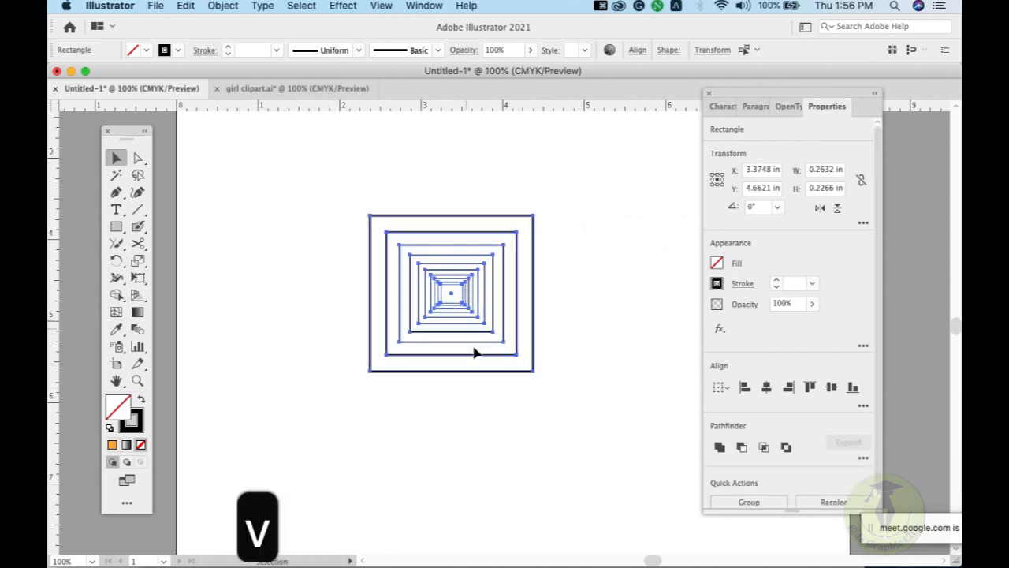
left_click_drag(477, 374, 483, 526)
left_click(468, 293)
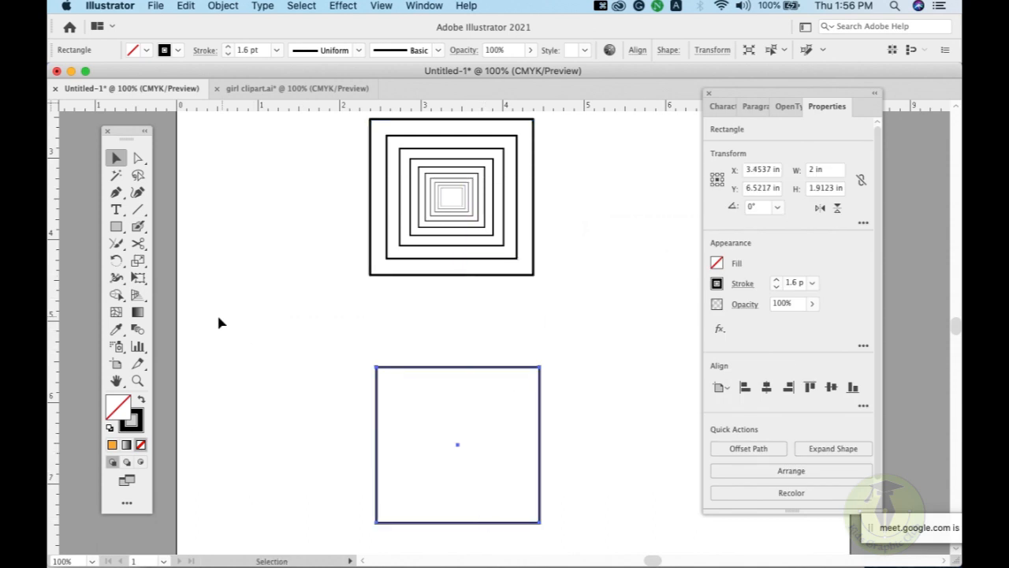
Scale up a copy of the lower rectangle to about 2.30 by 2.21 in and repeat it three times with Transform Again.
left_click(138, 261)
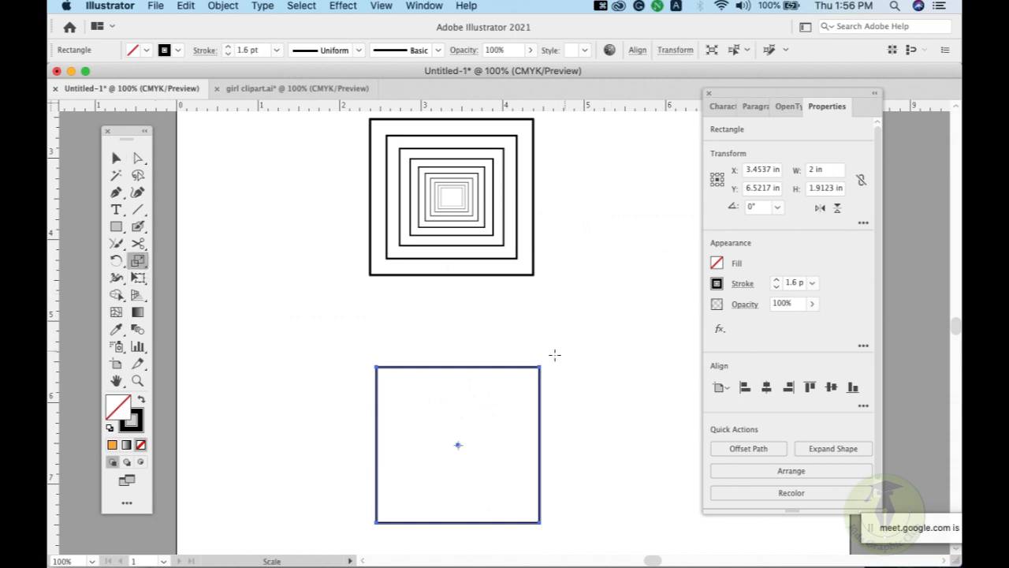
left_click_drag(539, 367, 548, 362)
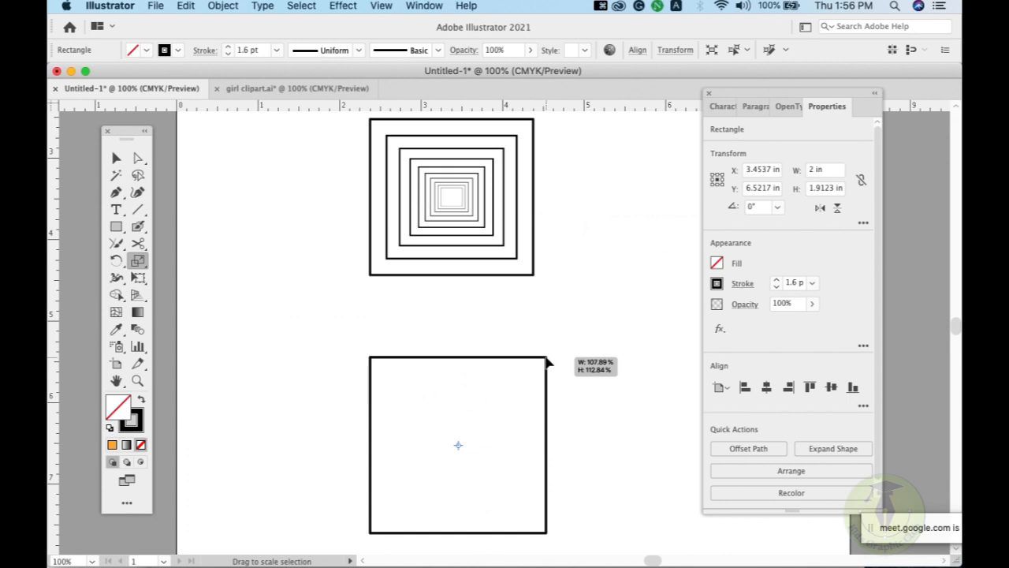
left_click_drag(548, 362, 555, 360)
key("alt")
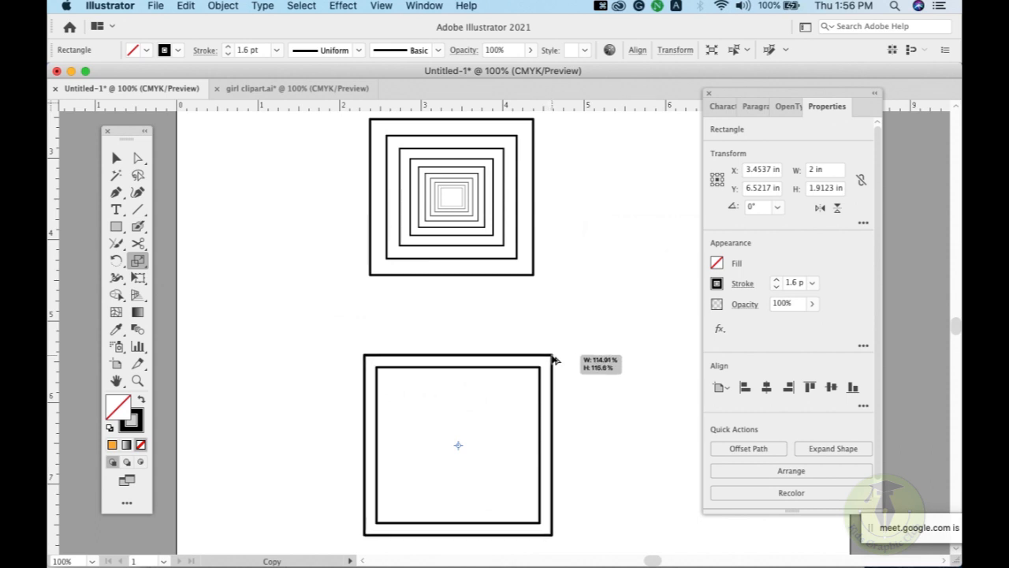
left_click_drag(555, 360, 552, 354)
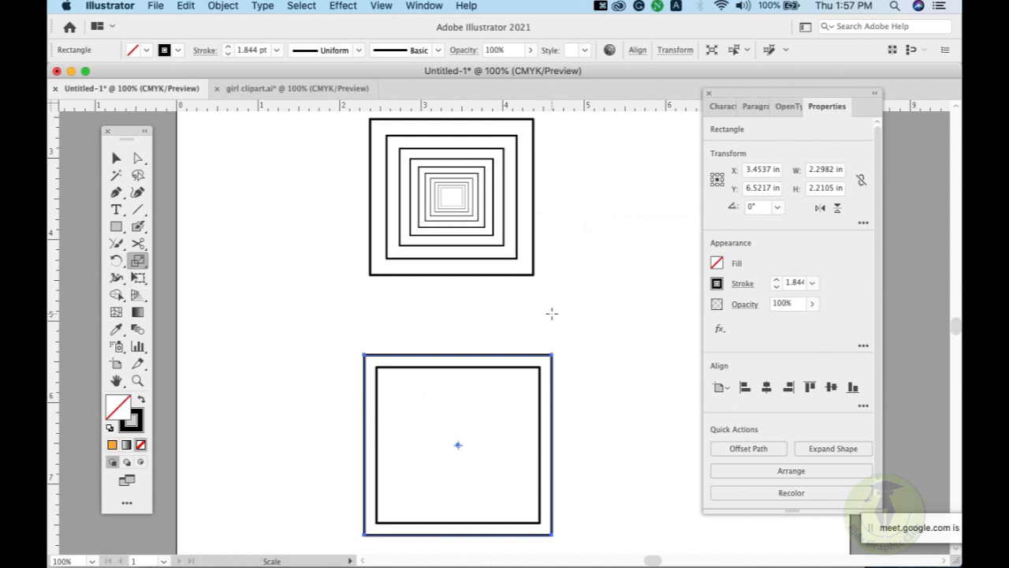
key("super+d")
key("super+d")
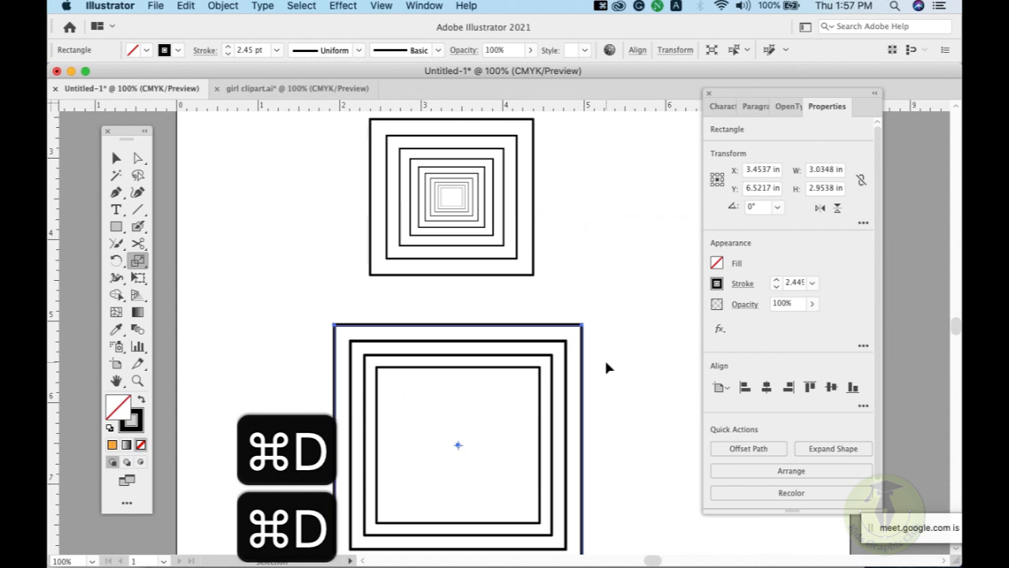
key("super+d")
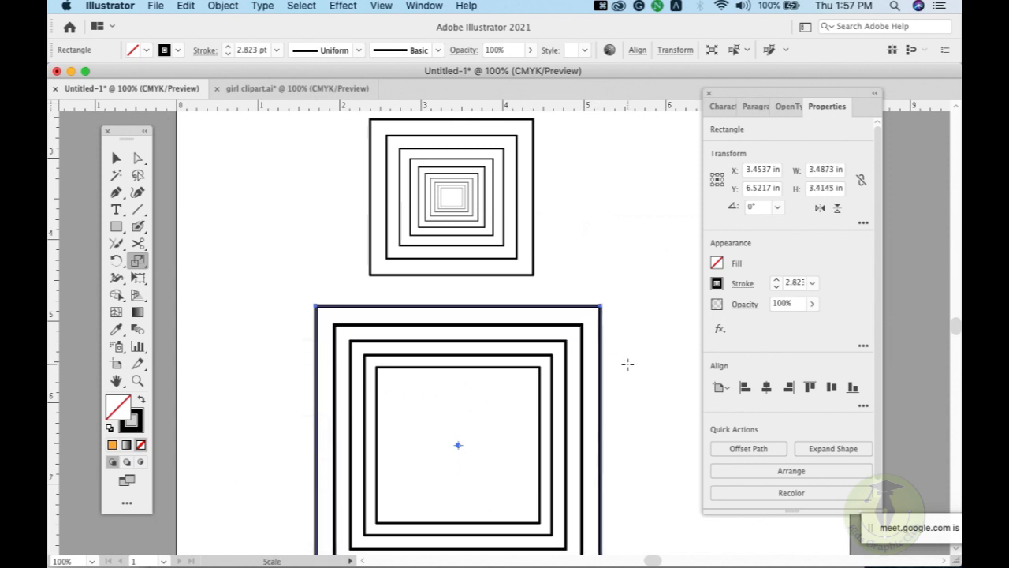
Delete all the nested rectangles and draw an unfilled square about 1.33 in wide.
key("super+a")
key("BackSpace")
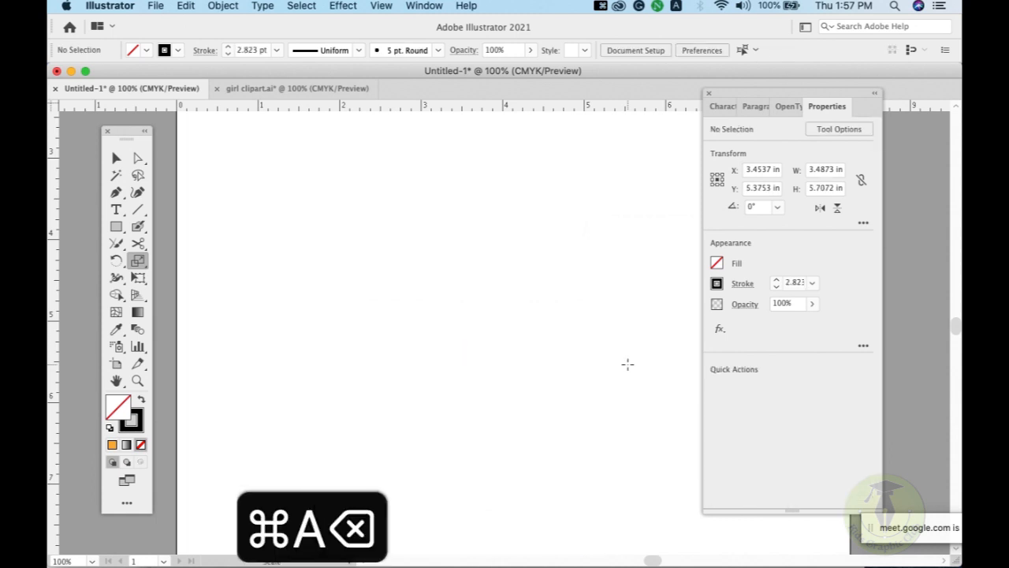
left_click(116, 226)
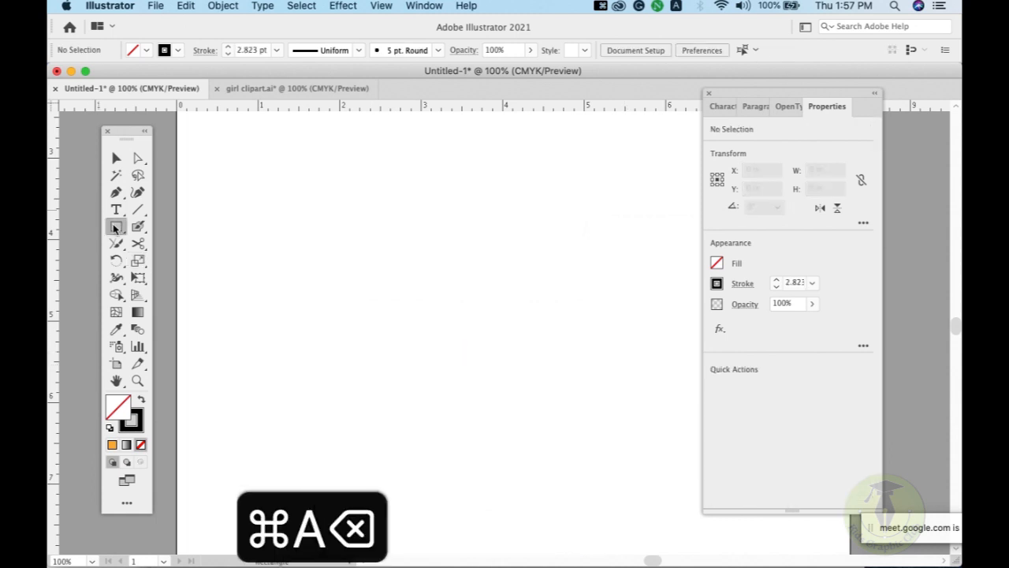
left_click_drag(395, 183, 514, 296)
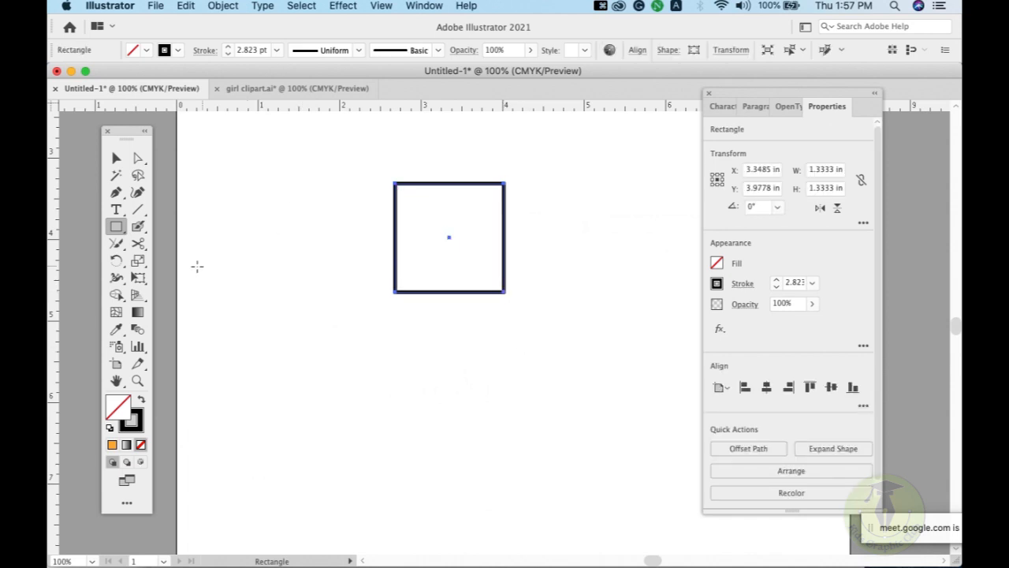
Scale up a copy of the square to about 1.75 by 1.65 in and repeat it twice with Transform Again.
left_click(138, 263)
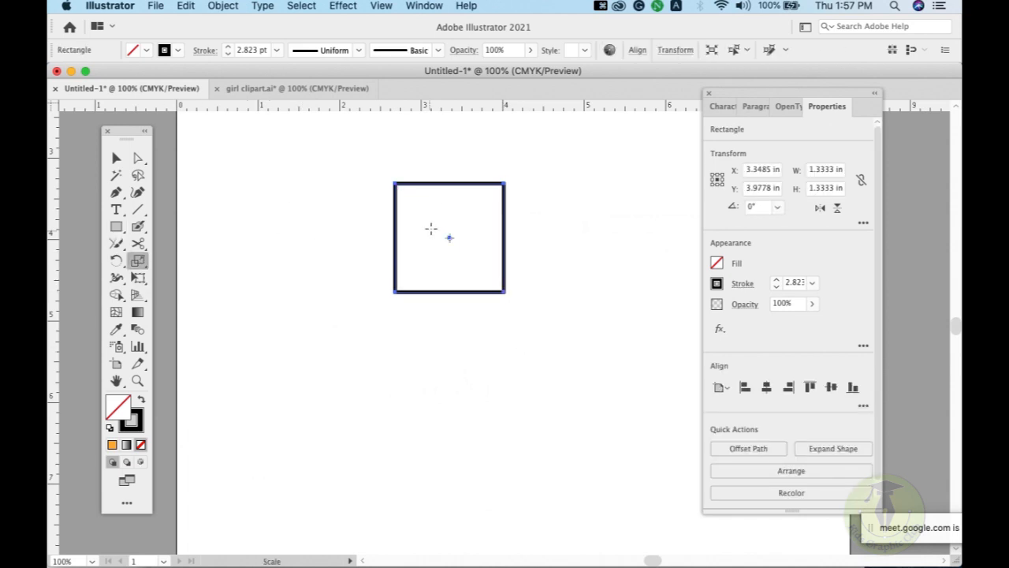
mouse_move(503, 182)
left_mouse_down()
mouse_move(522, 179)
mouse_move(520, 169)
left_mouse_up()
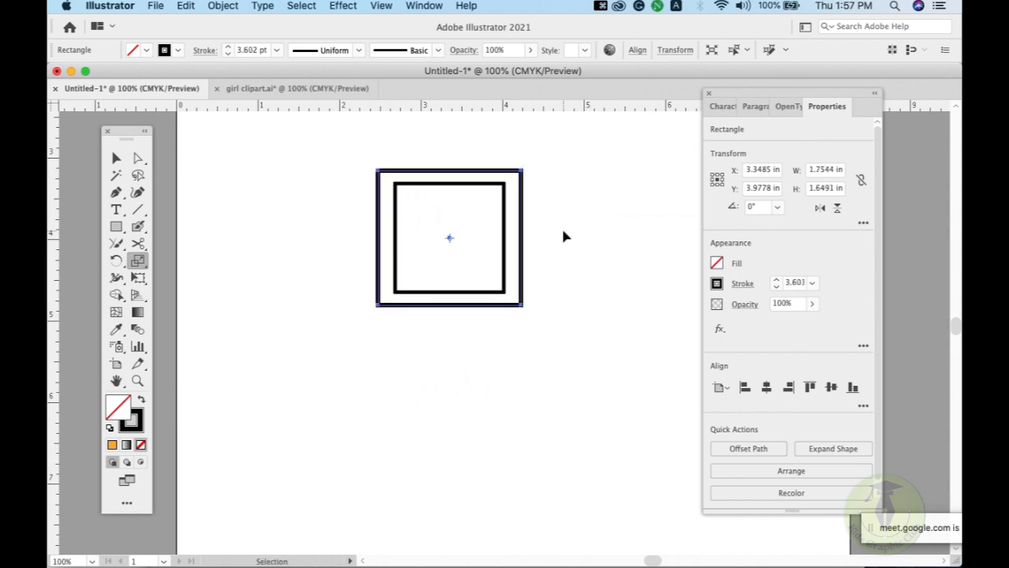
left_click(210, 6)
mouse_move(240, 23)
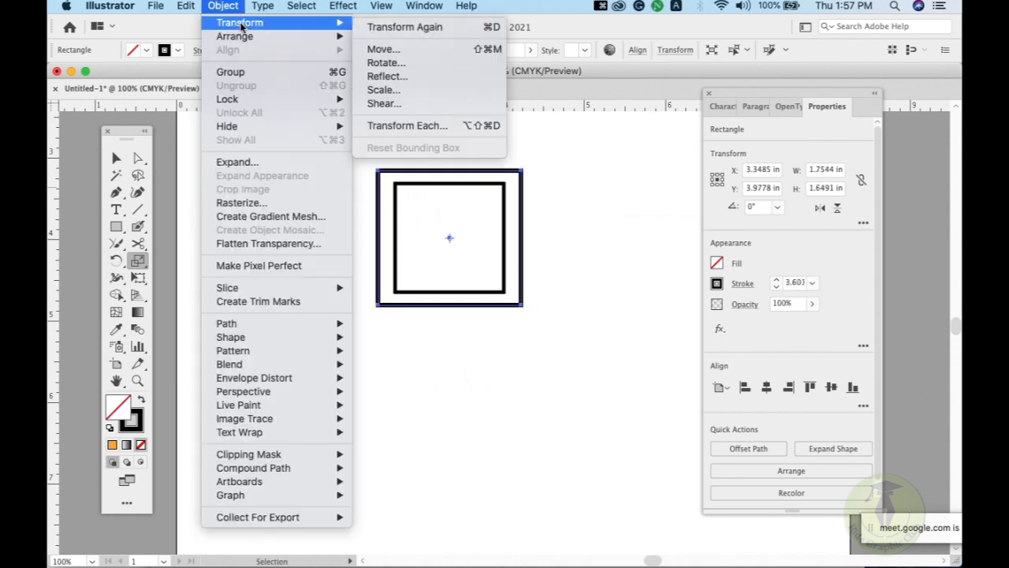
left_click(384, 26)
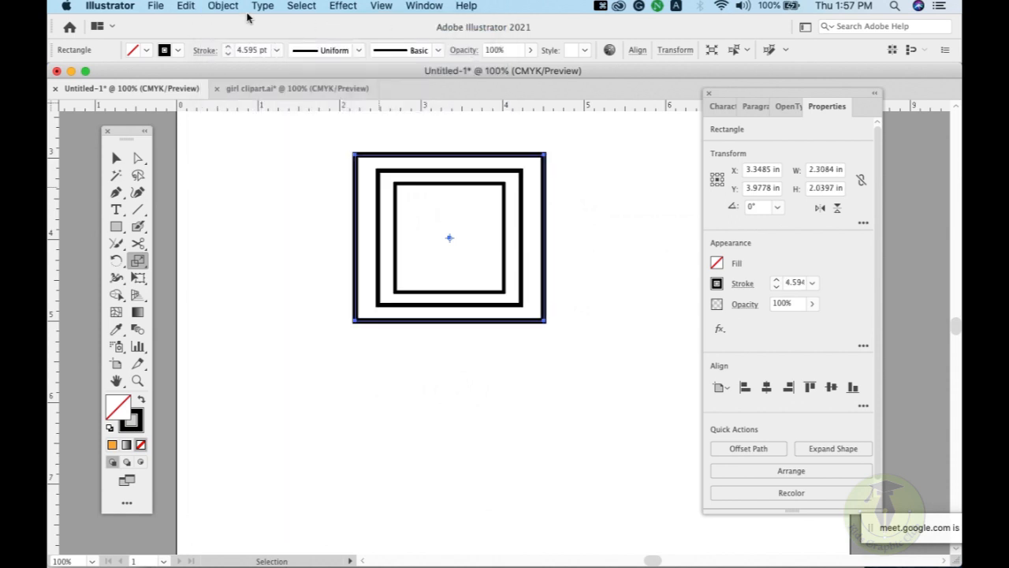
left_click(233, 8)
mouse_move(240, 23)
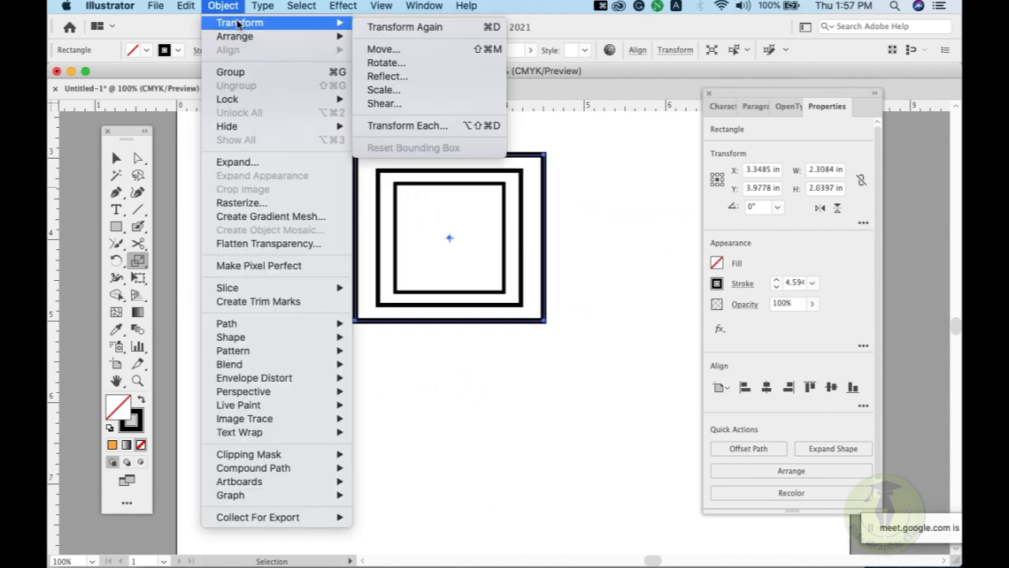
left_click(371, 26)
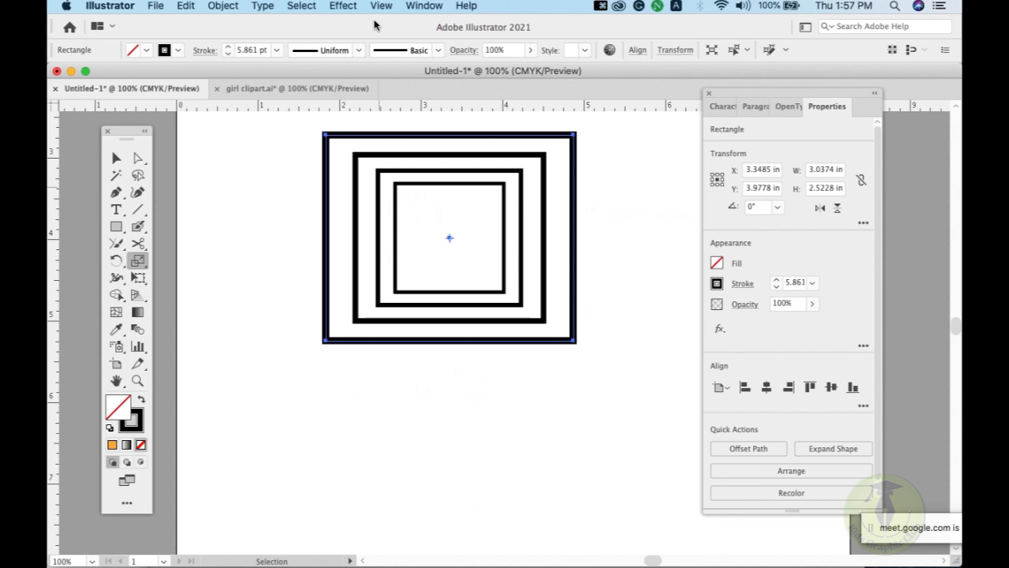
Delete all the nested rectangles and draw an unfilled rectangle about 0.71 by 0.62 in near the artboard's upper-left corner.
left_click(118, 160)
left_click_drag(241, 169, 442, 269)
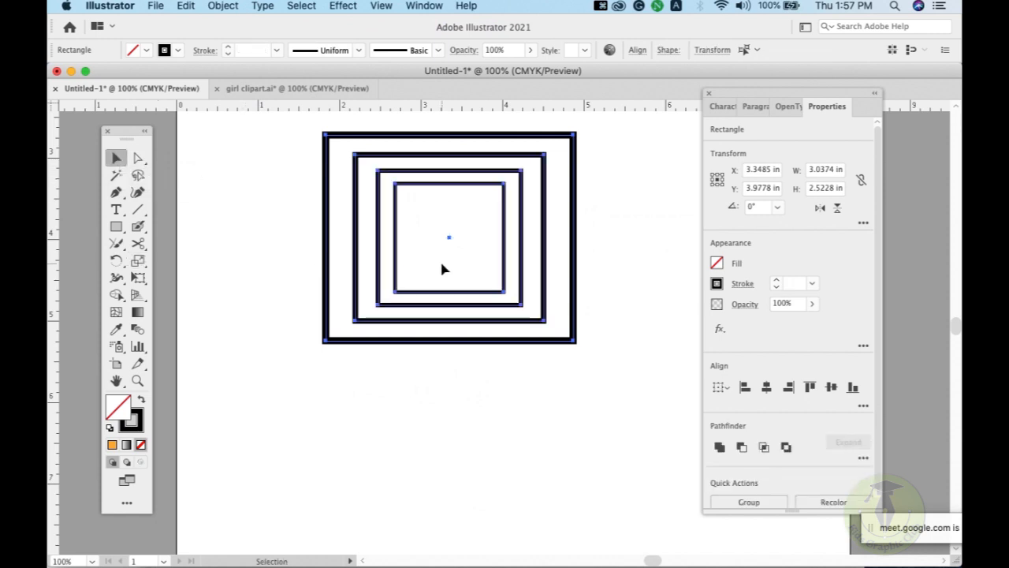
key("BackSpace")
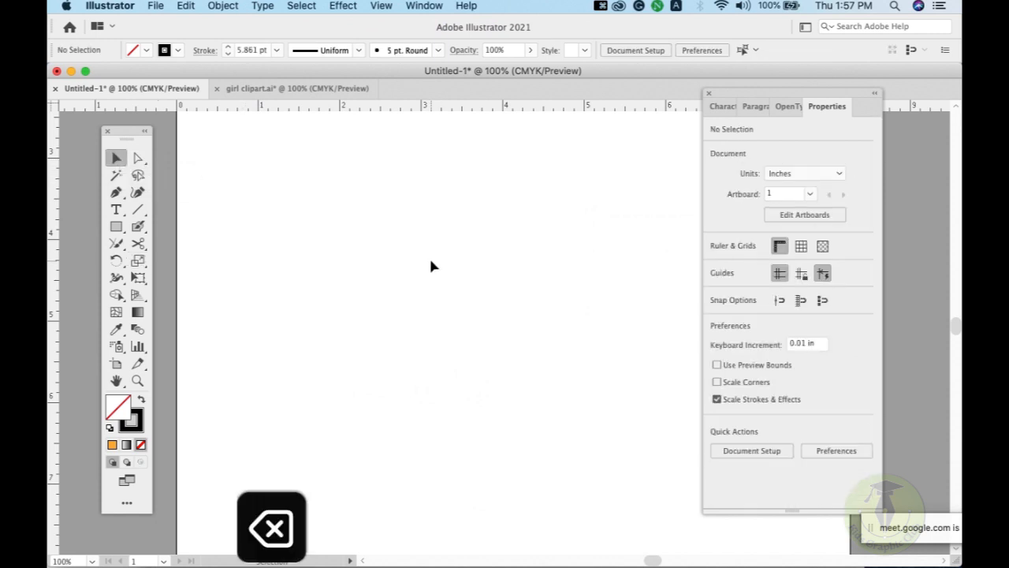
left_click(117, 227)
left_click_drag(201, 134, 265, 187)
Place a copy of the small rectangle beside it and repeat it four times with Transform Again to form a horizontal row.
left_click(117, 160)
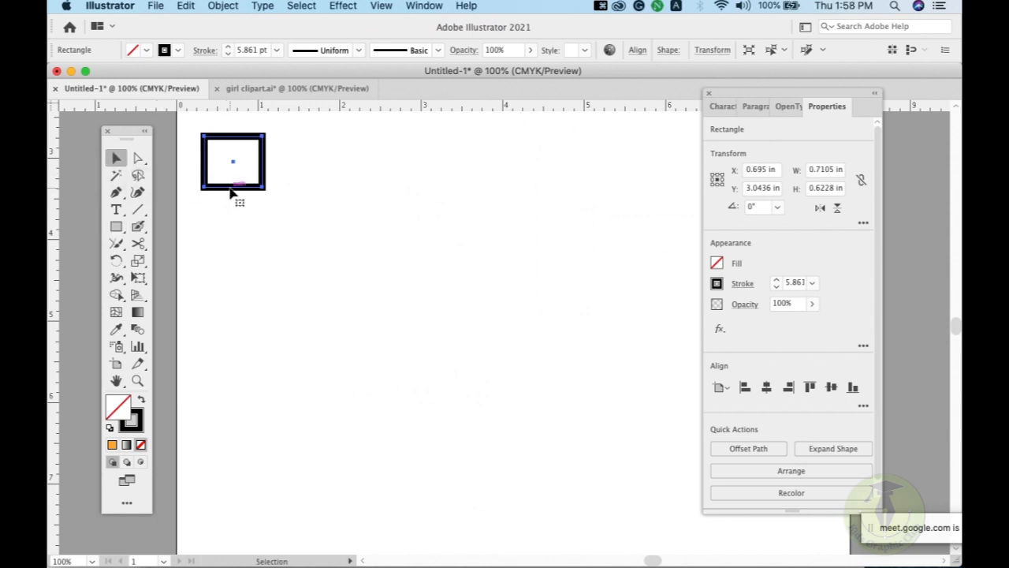
left_click_drag(234, 192, 316, 194)
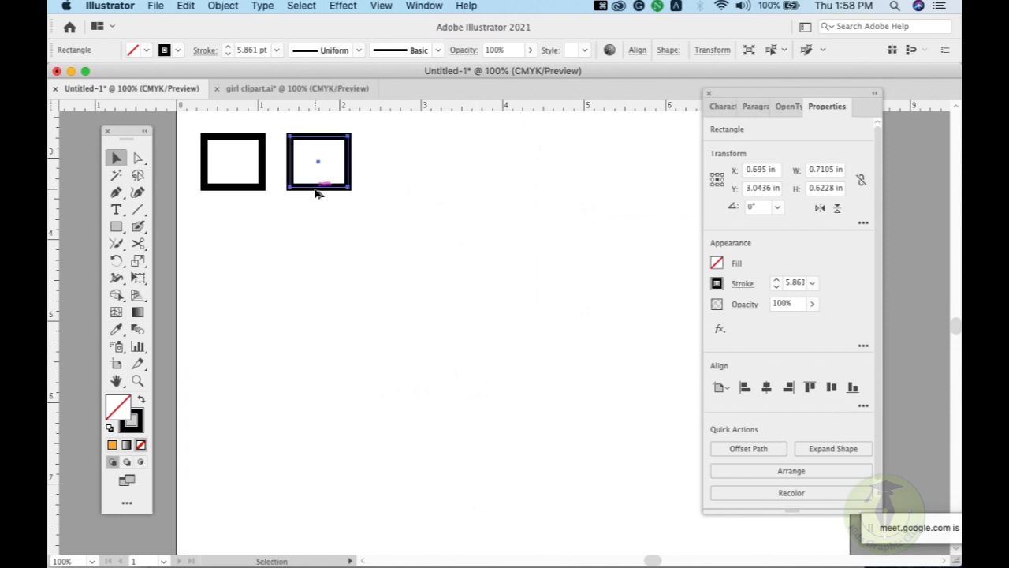
key("super+d")
key("super+d")
key("super+d")
key("super+d")
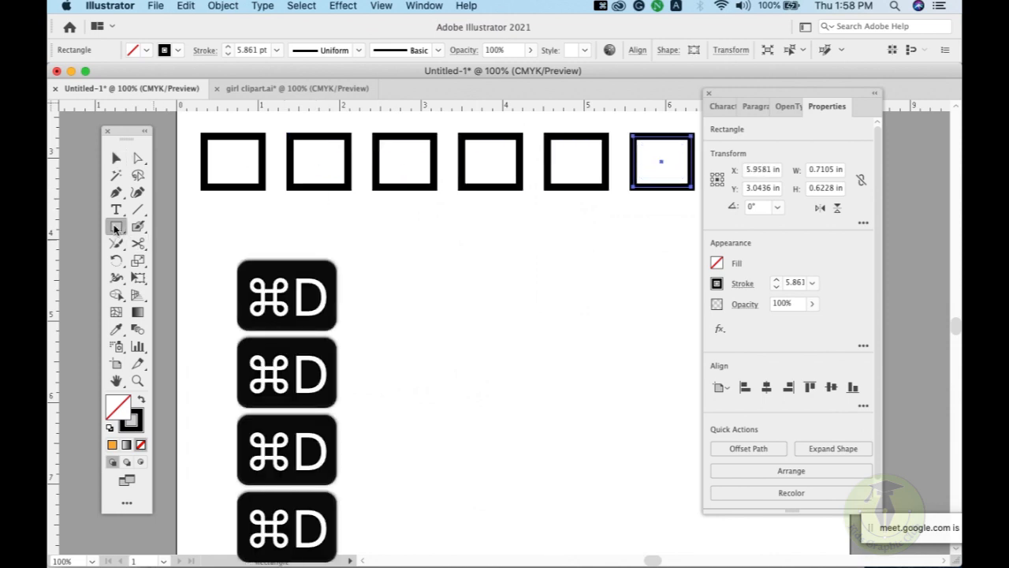
Draw a nearly vertical line about 0.99 in long below the row and set its rotation centre just beneath its lower end.
left_click(138, 209)
left_click_drag(426, 226, 428, 306)
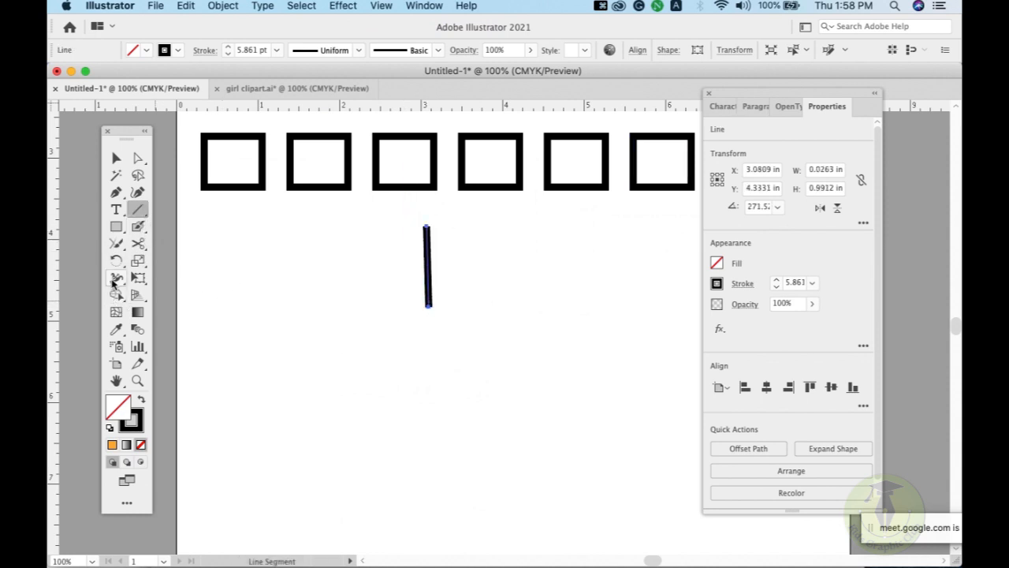
left_click(116, 260)
left_click(428, 318)
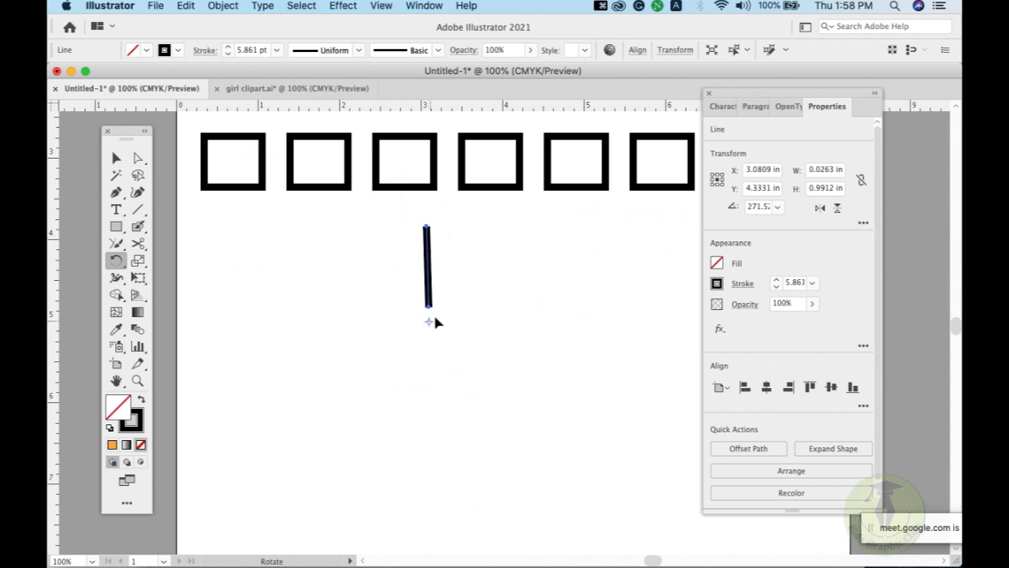
Rotate a copy of the line clockwise about that centre and repeat it seven times with Transform Again to complete a radial burst.
left_click_drag(453, 281, 486, 309)
key("super+d")
key("super+d")
key("super+d")
key("super+d")
key("super+d")
key("super+d")
key("super+d")
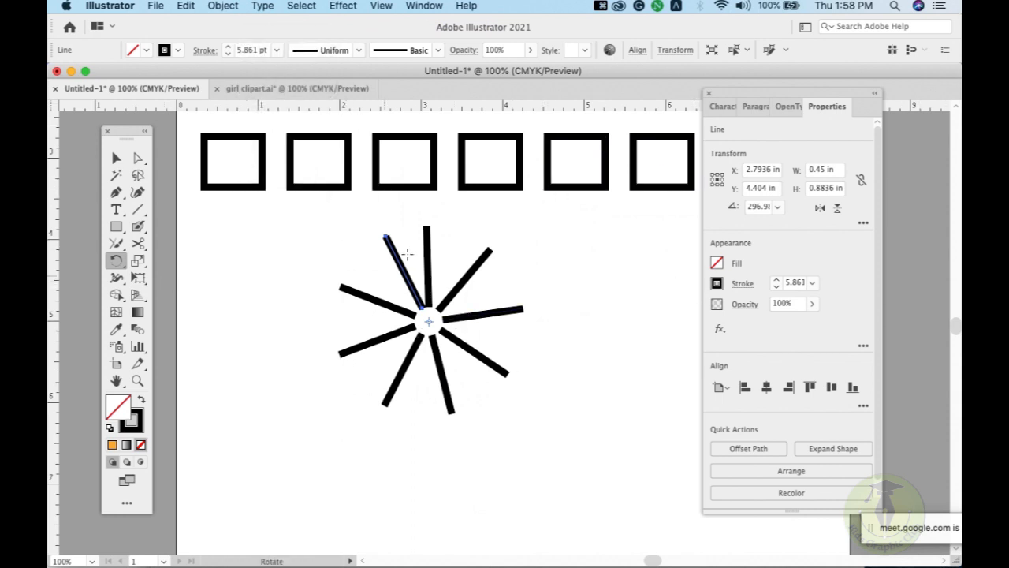
Draw an unfilled rectangle about 2.76 by 2.32 in beside the radial burst and set its stroke to 2 pt.
left_click(116, 228)
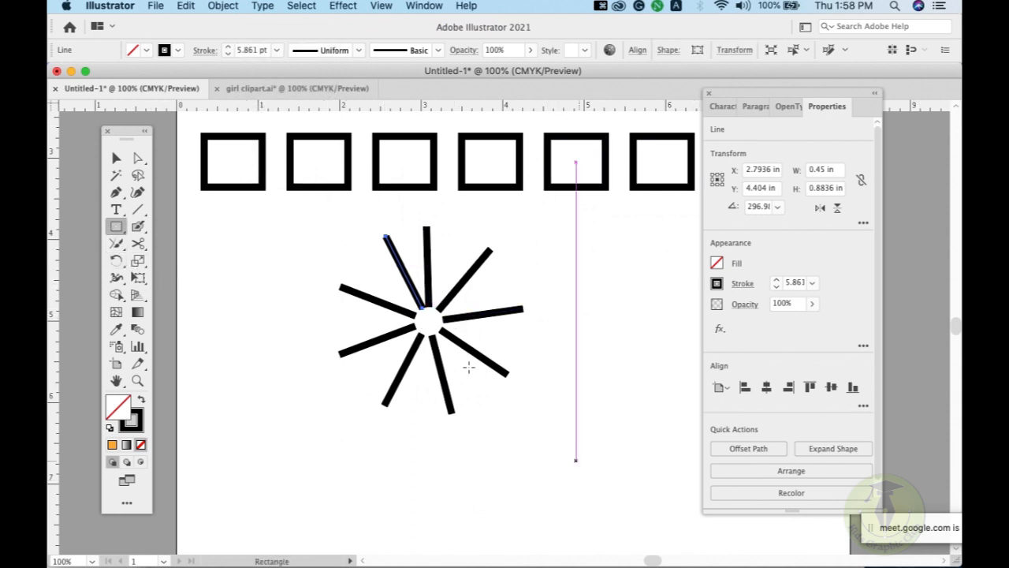
key("space")
left_click_drag(454, 337, 295, 332)
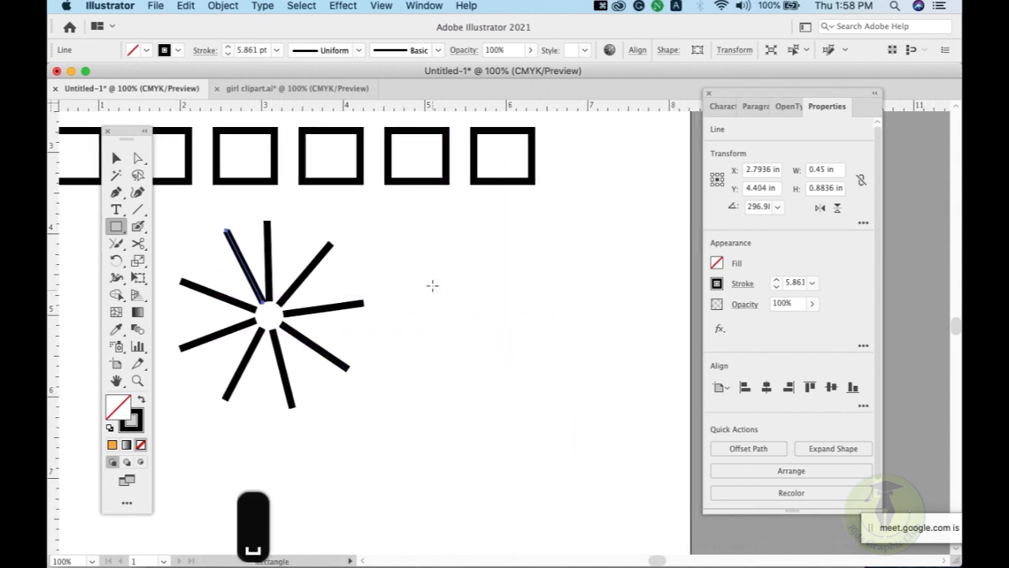
left_click_drag(430, 279, 659, 469)
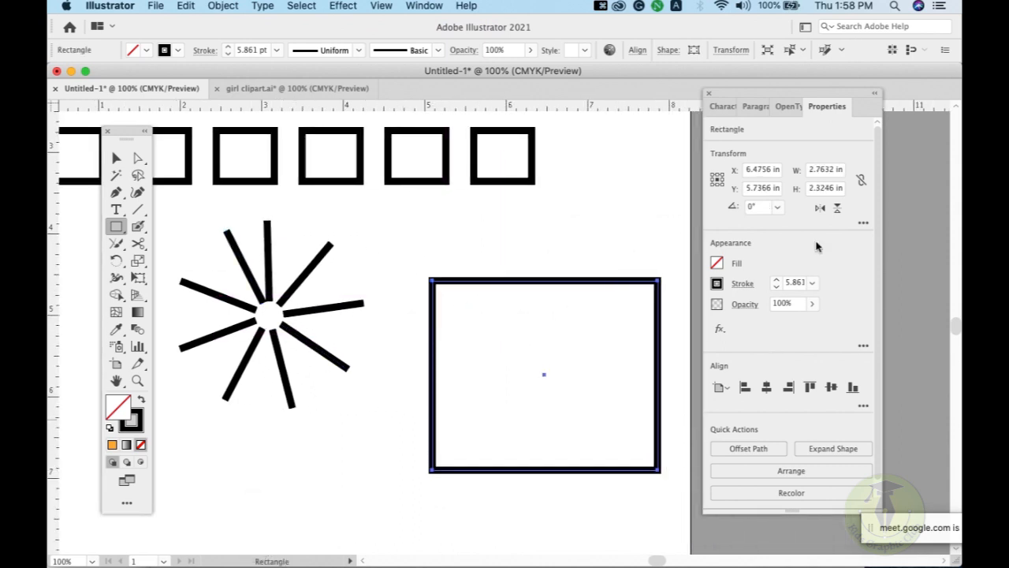
left_click(775, 287)
left_click(775, 287)
left_click(775, 288)
left_click(775, 287)
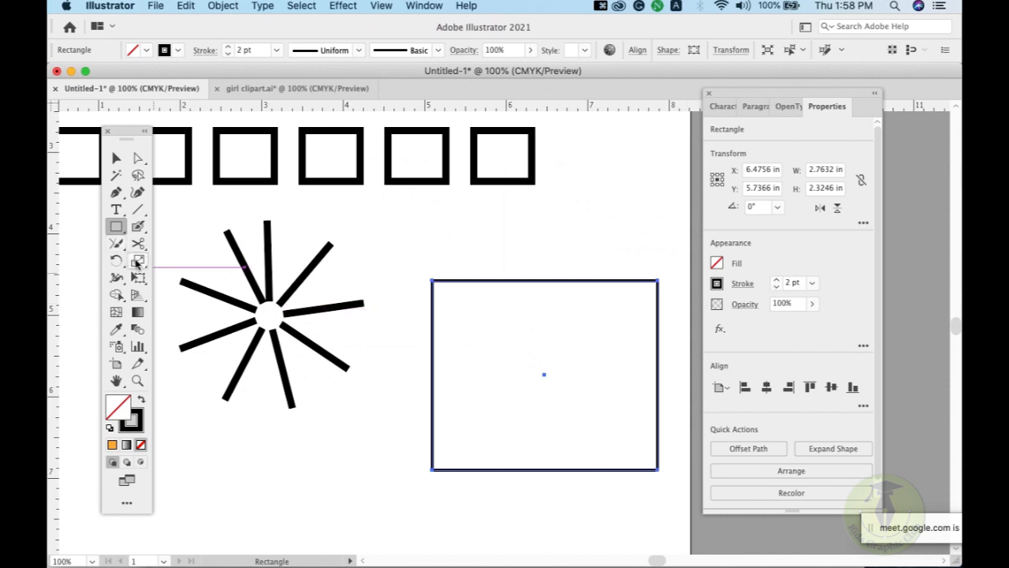
Scale down a centred copy of the large rectangle to about 2.41 by 1.96 in and repeat with Transform Again down to about 0.16 by 0.06 in.
left_click(138, 261)
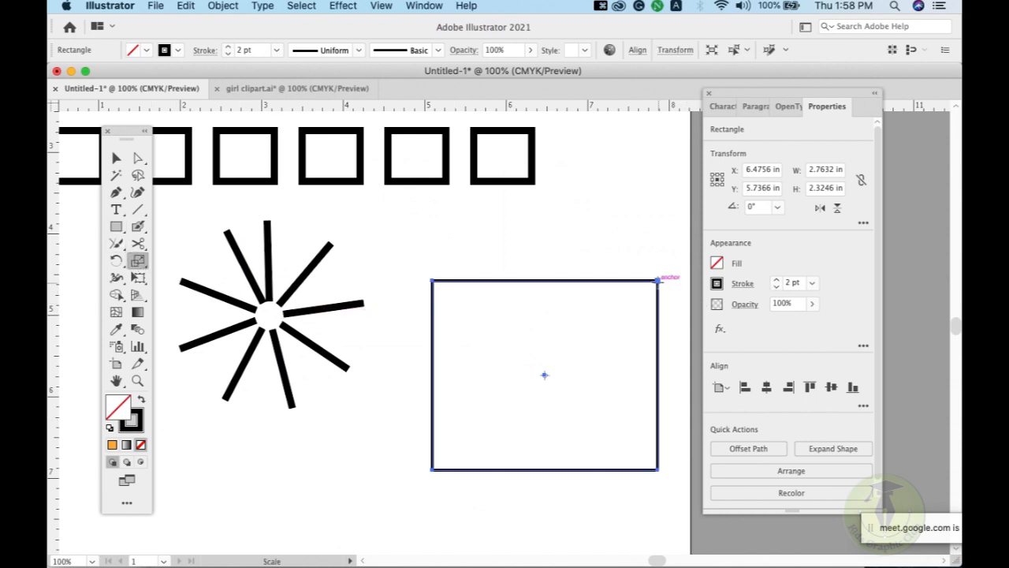
left_click_drag(658, 279, 643, 294)
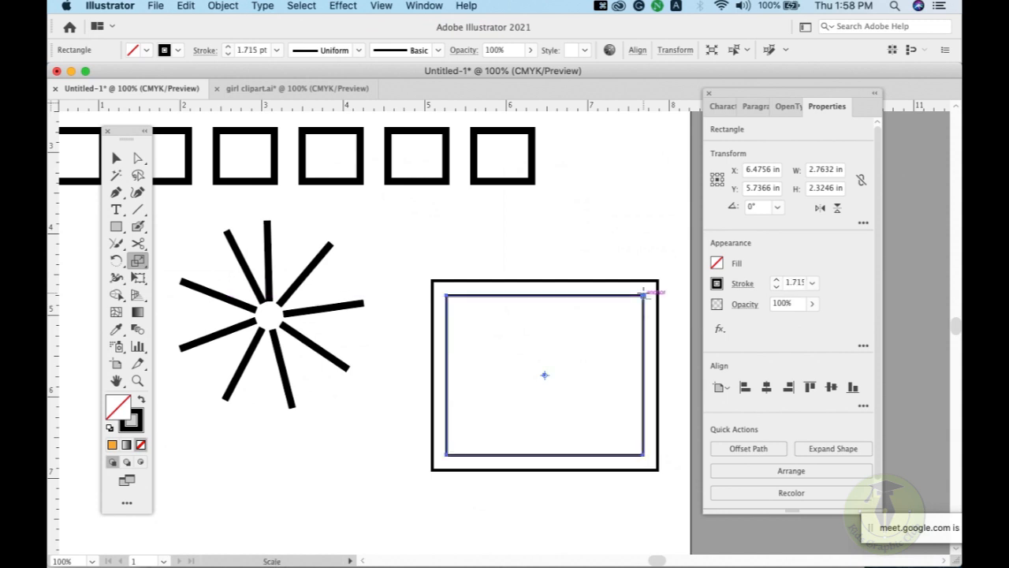
key("super+d")
key("super+d")
key("super+d")
key("super+d")
key("super+d")
key("super+d")
key("super+d")
key("super+d")
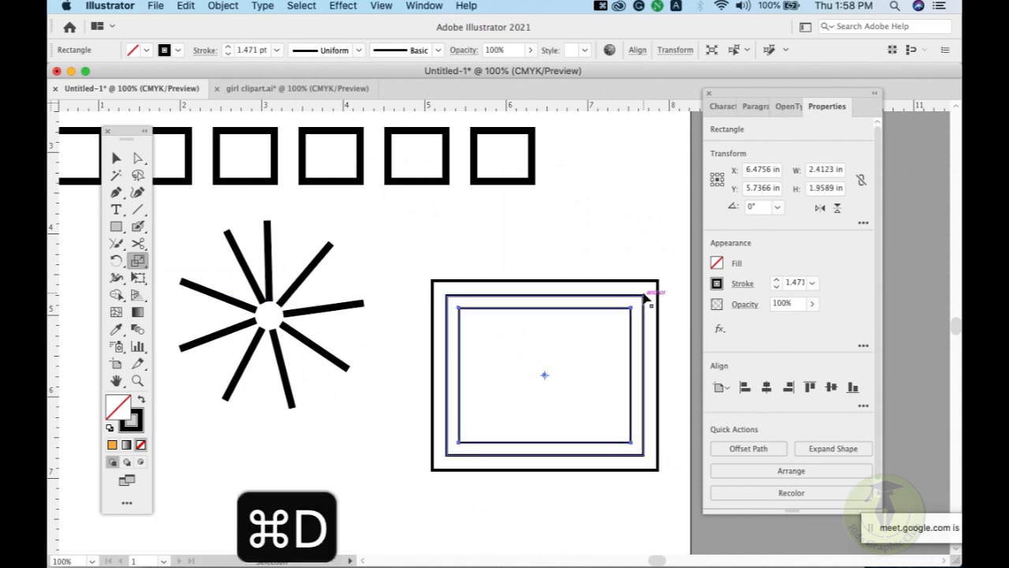
key("super+d")
key("super+d")
key("super+d")
key("super+d")
key("super+d")
key("super+d")
key("super+d")
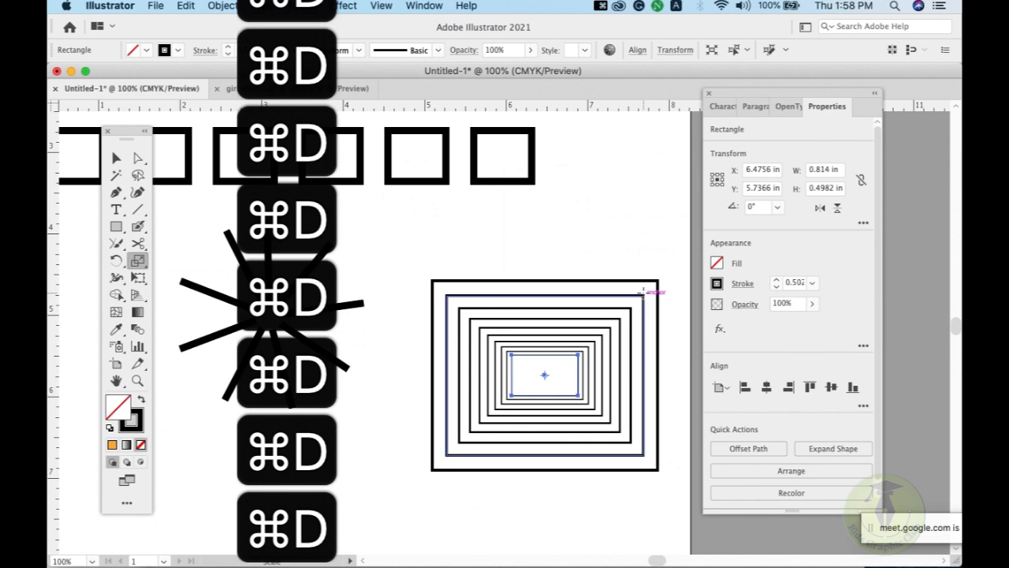
key("super+d")
key("super+d")
key("super+d")
key("super+d")
key("super+d")
key("super+d")
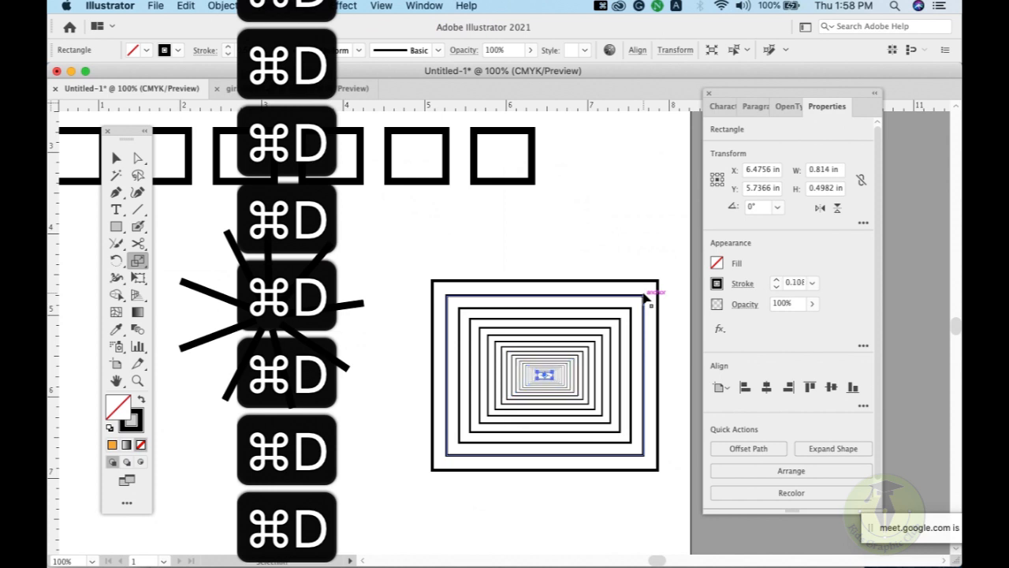
left_click(116, 159)
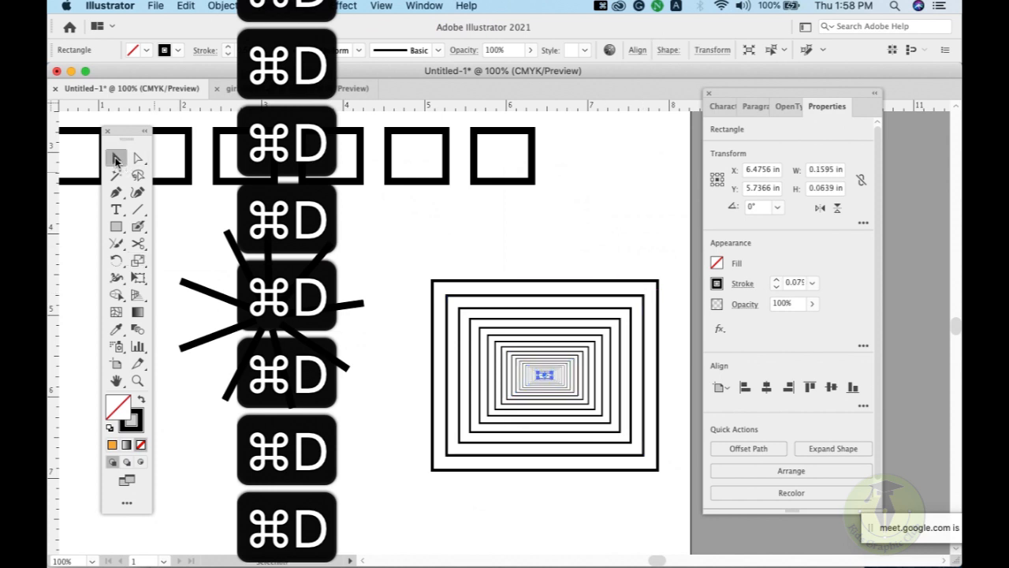
left_click(369, 205)
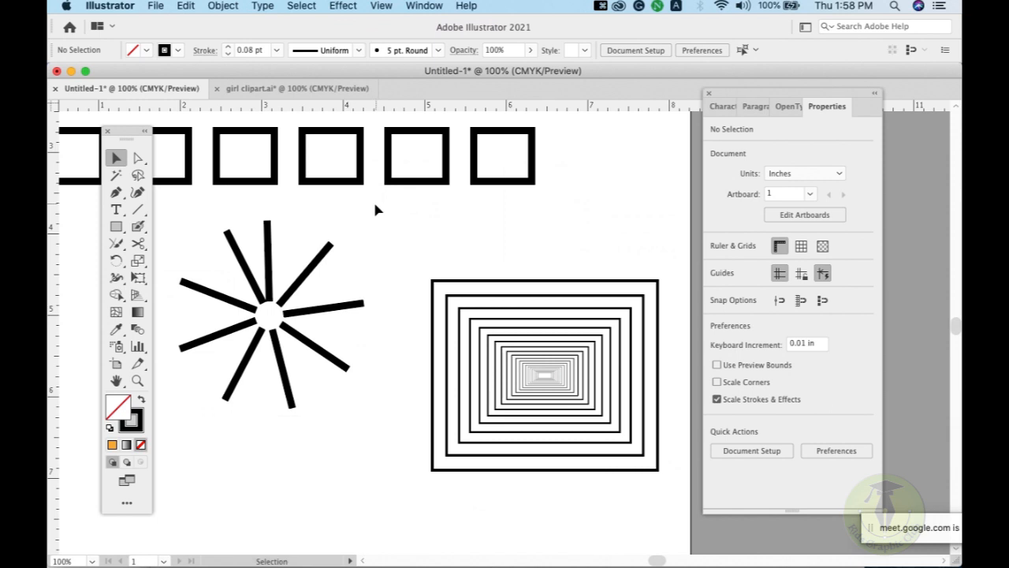
key("space")
left_click_drag(347, 221, 400, 239)
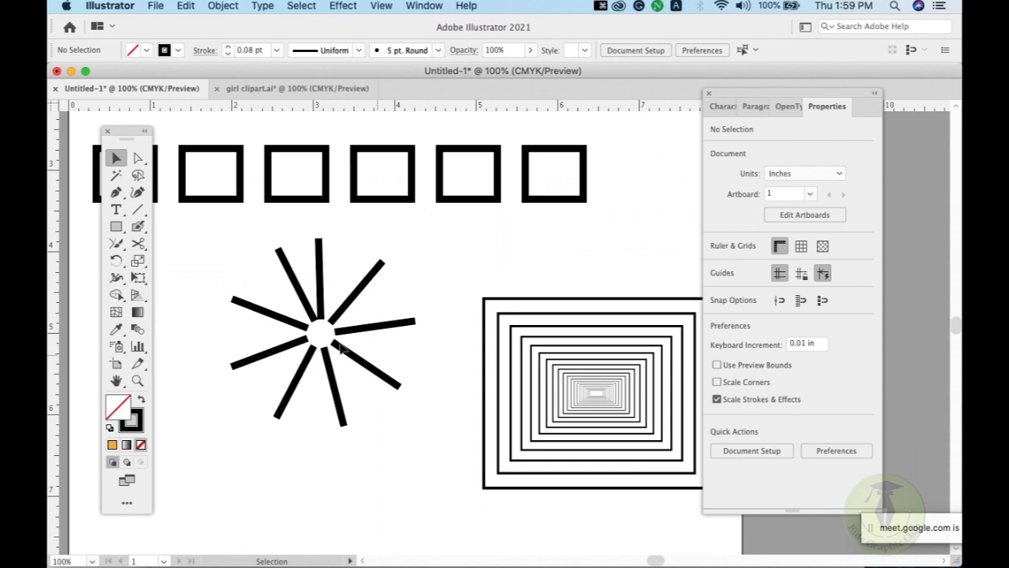
mouse_move(52, 563)
left_click(114, 262)
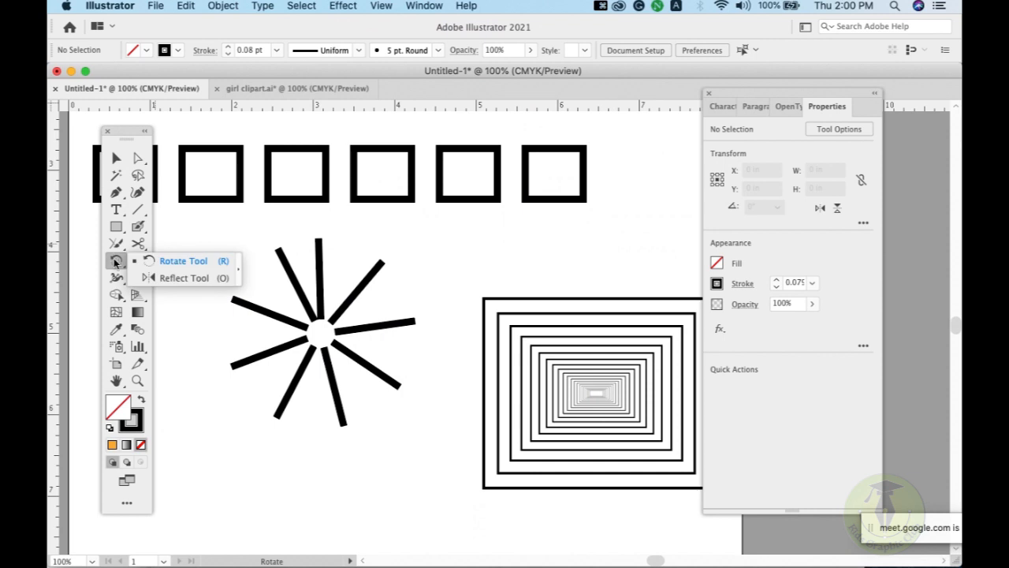
left_click(182, 262)
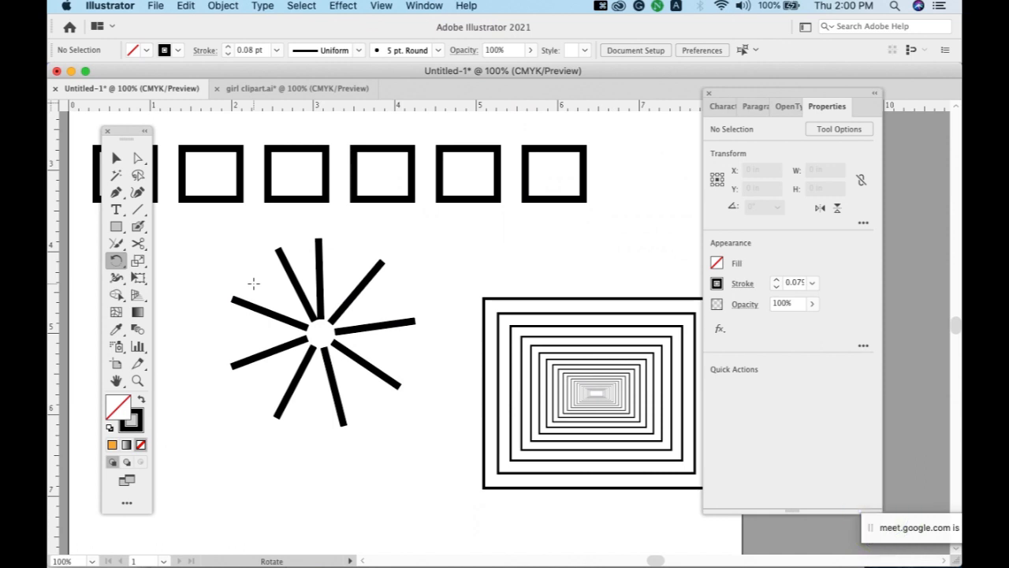
left_click(121, 256)
left_click(170, 261)
mouse_move(426, 556)
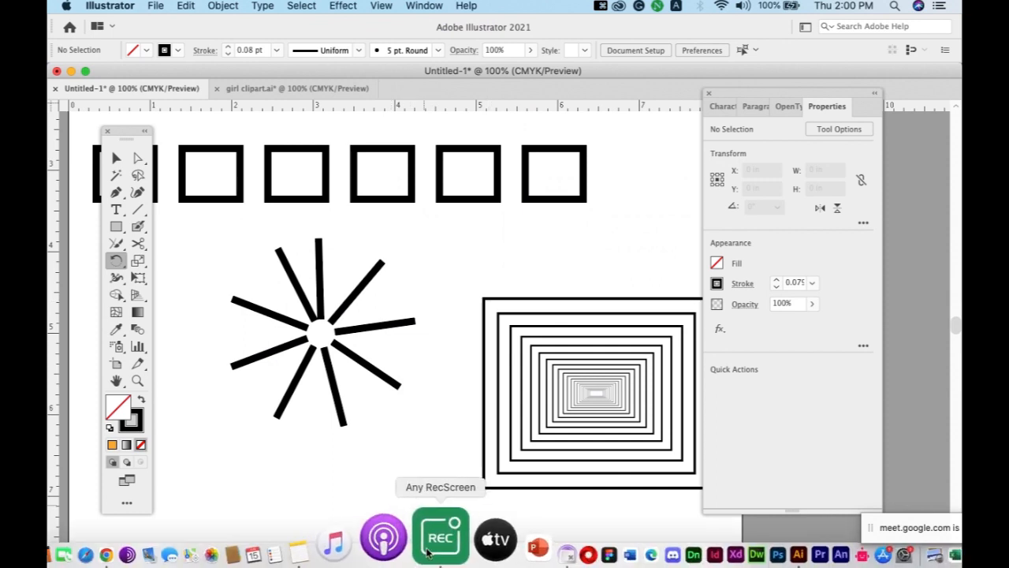